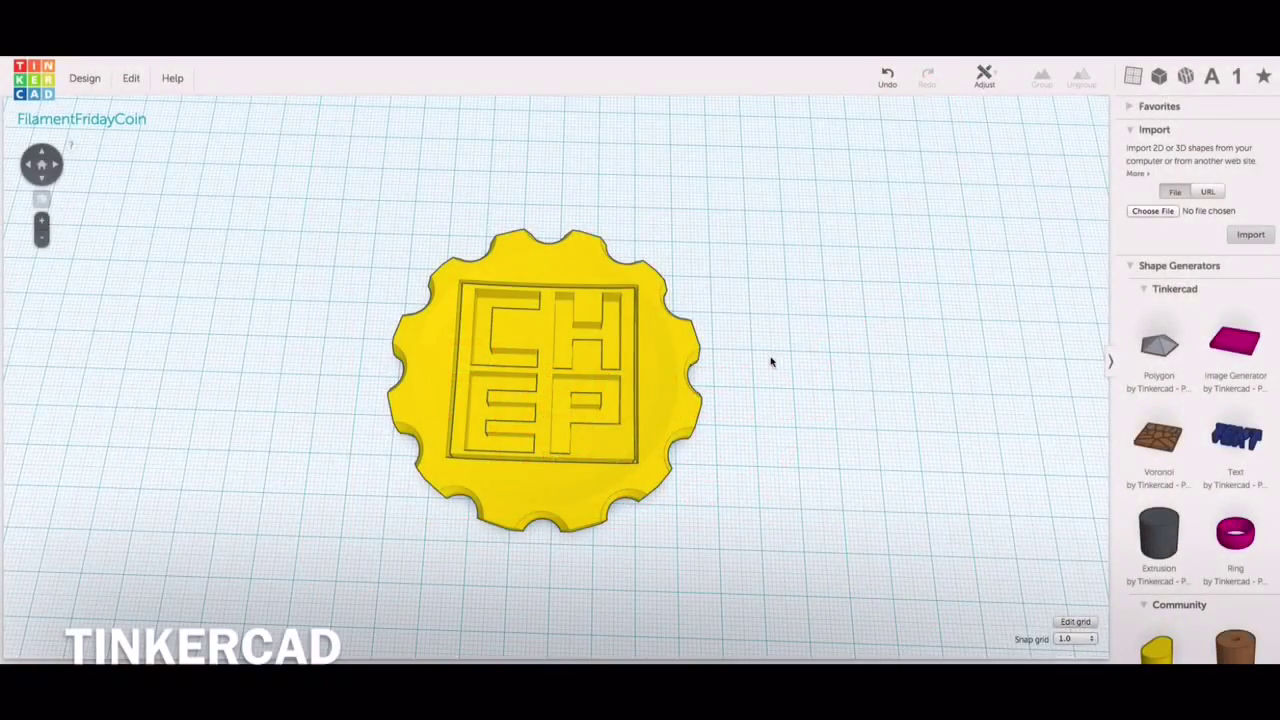
# Step: Move the finished yellow coin toward the back-left corner of the workplane to clear space for a new one
pyautogui.click(1131, 268)
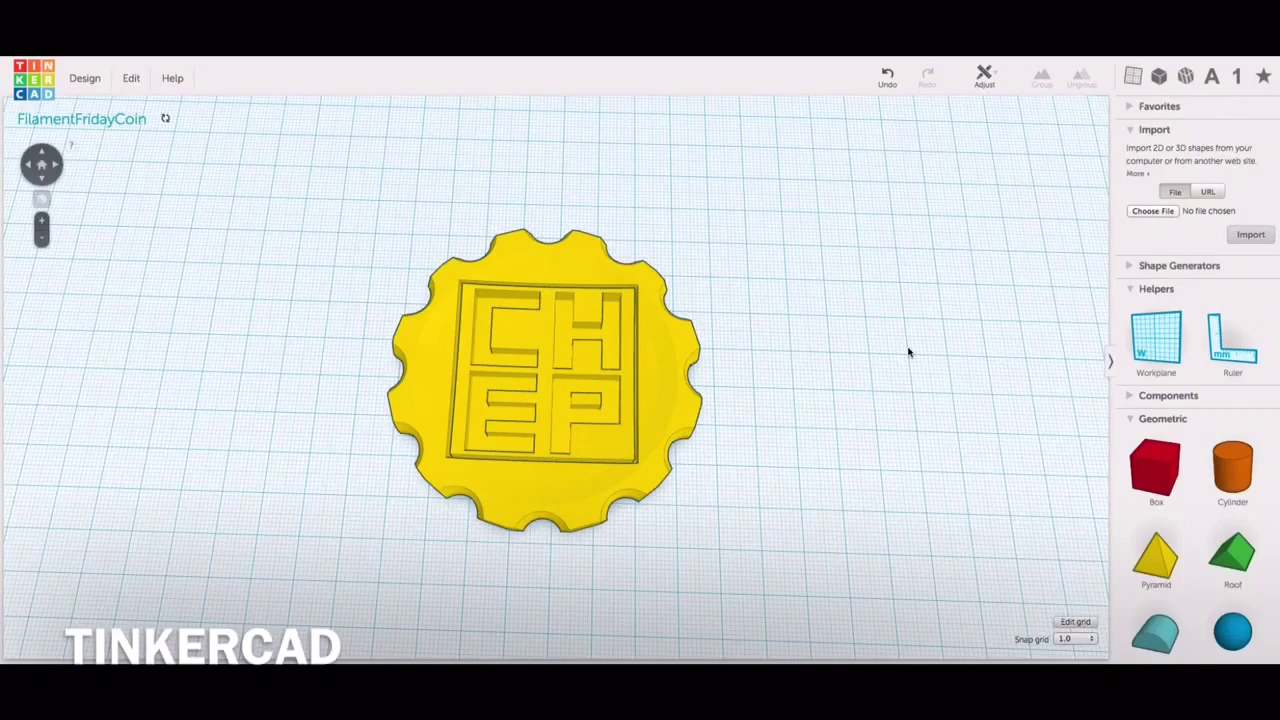
pyautogui.scroll(-2, 1040, 350)
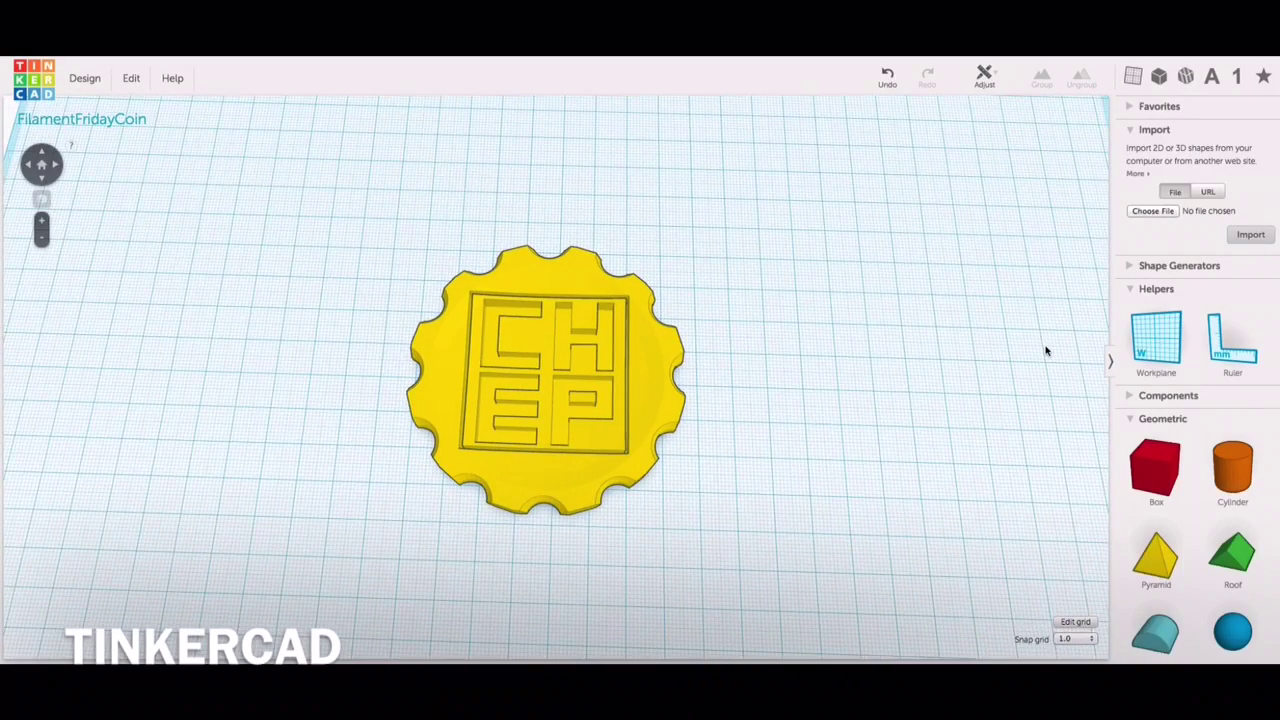
pyautogui.moveTo(632, 444)
pyautogui.mouseDown()
pyautogui.moveTo(663, 403)
pyautogui.moveTo(640, 423)
pyautogui.mouseUp()
pyautogui.click(760, 424)
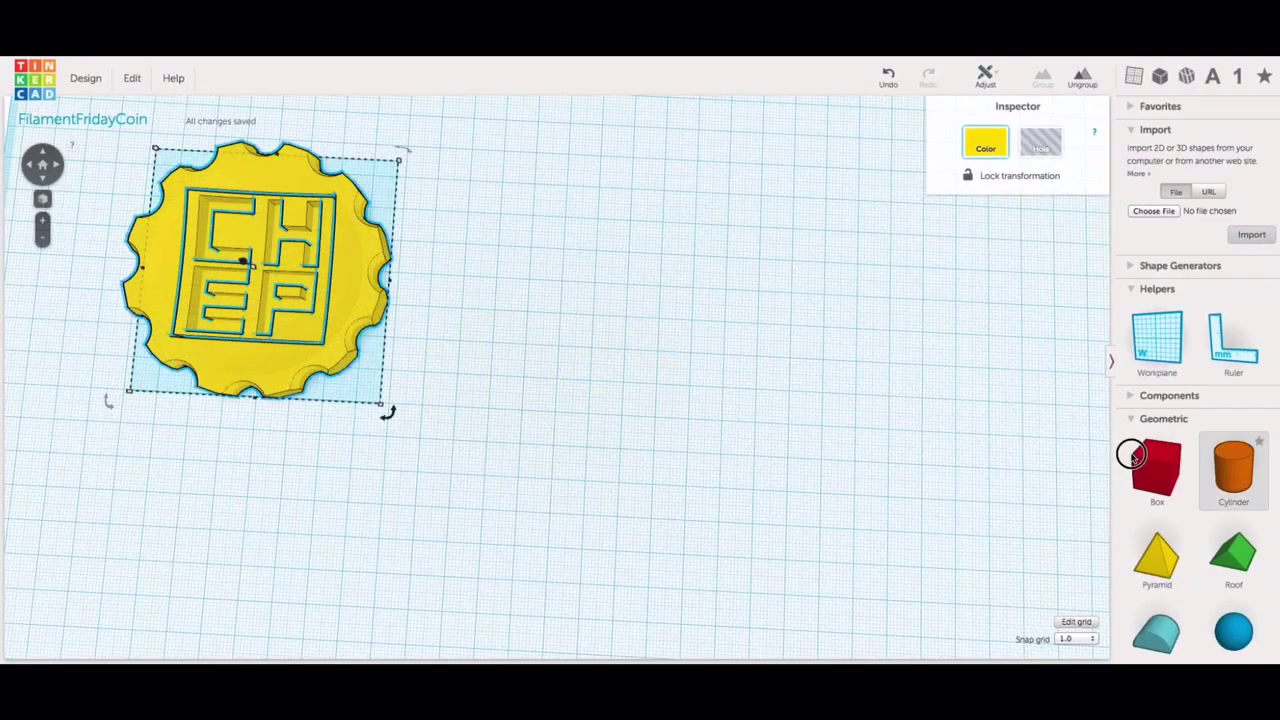
# Step: Add a cylinder and a ruler to the workplane, and size the cylinder to 75 mm by 75 mm
pyautogui.moveTo(1233, 468); pyautogui.dragTo(615, 370)
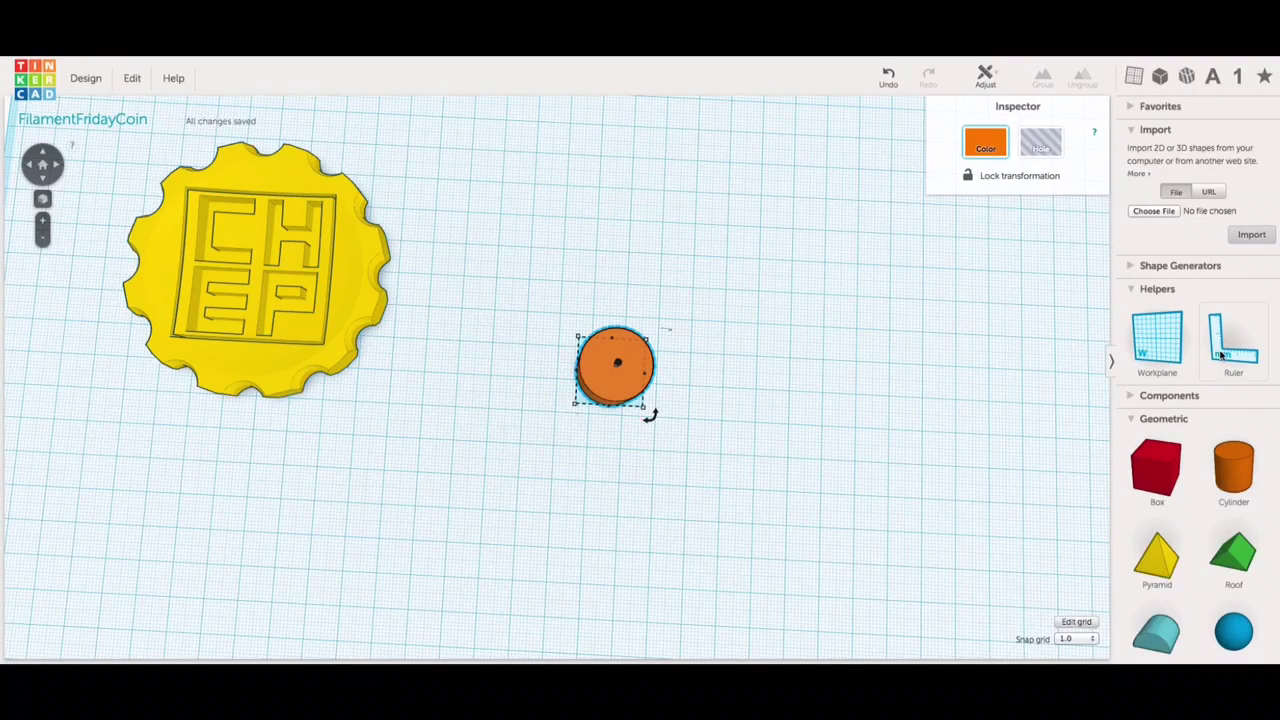
pyautogui.moveTo(1221, 355); pyautogui.dragTo(926, 349)
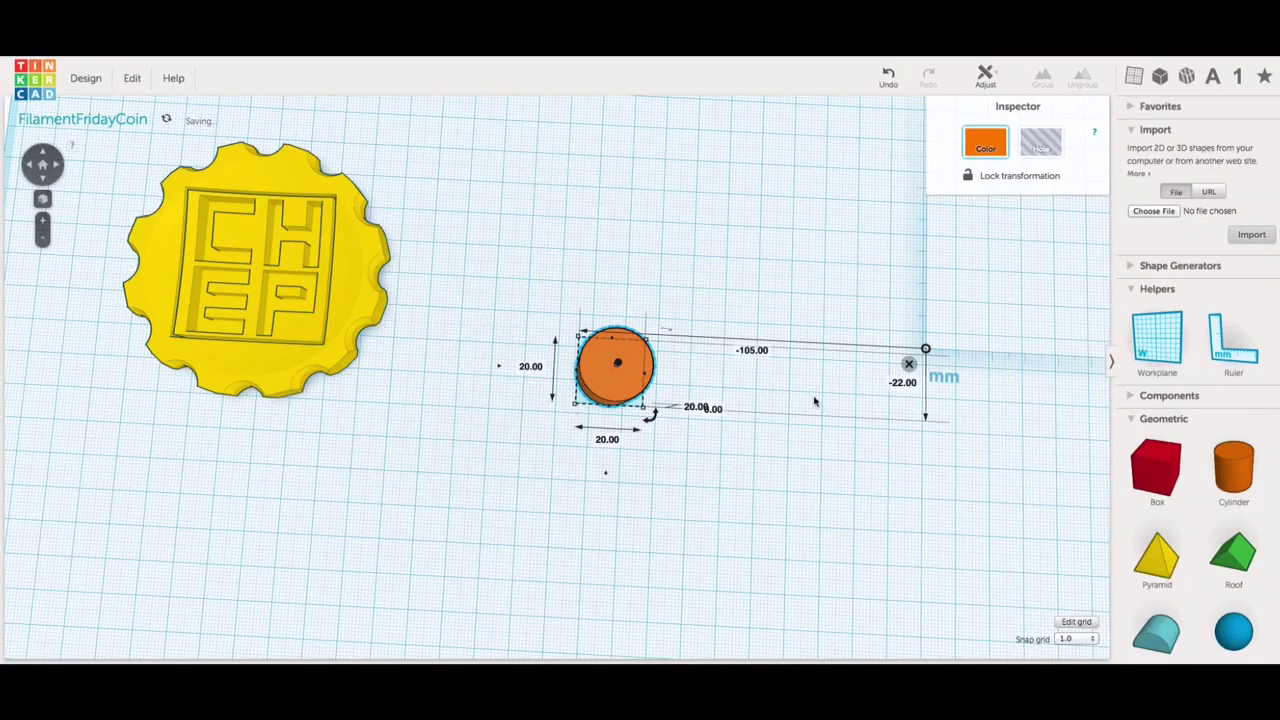
pyautogui.click(606, 441)
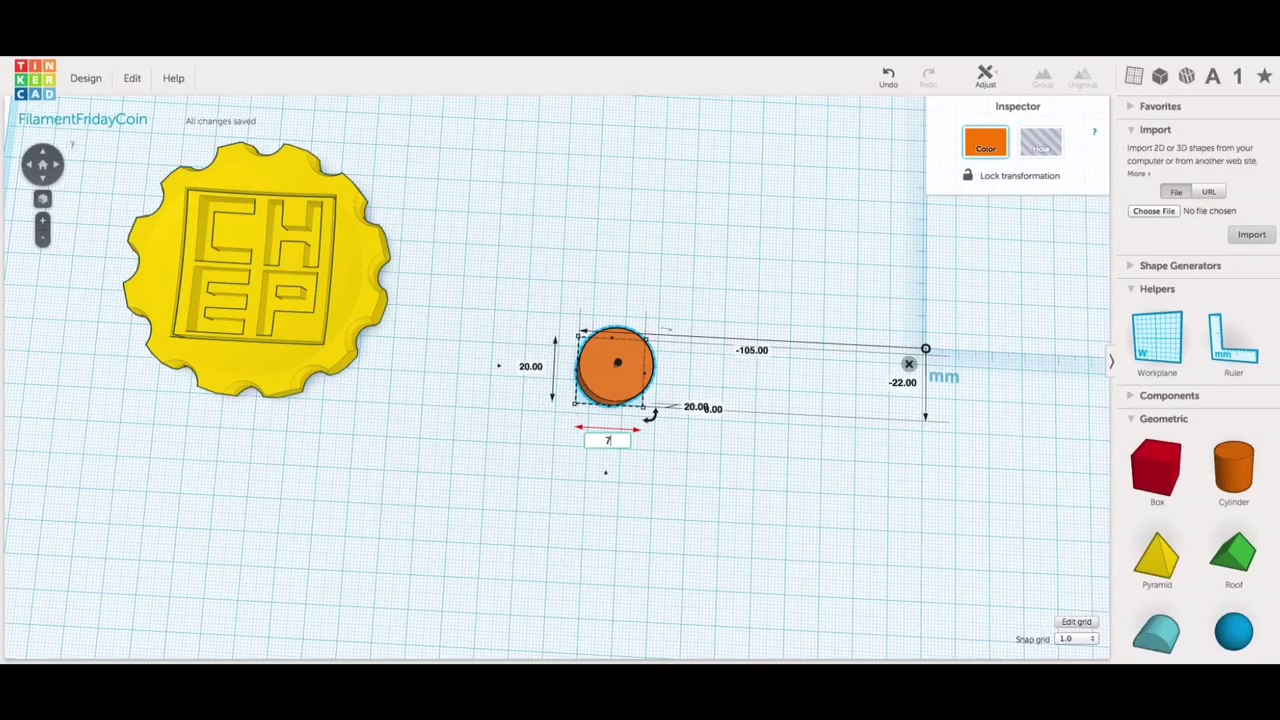
pyautogui.click(522, 366)
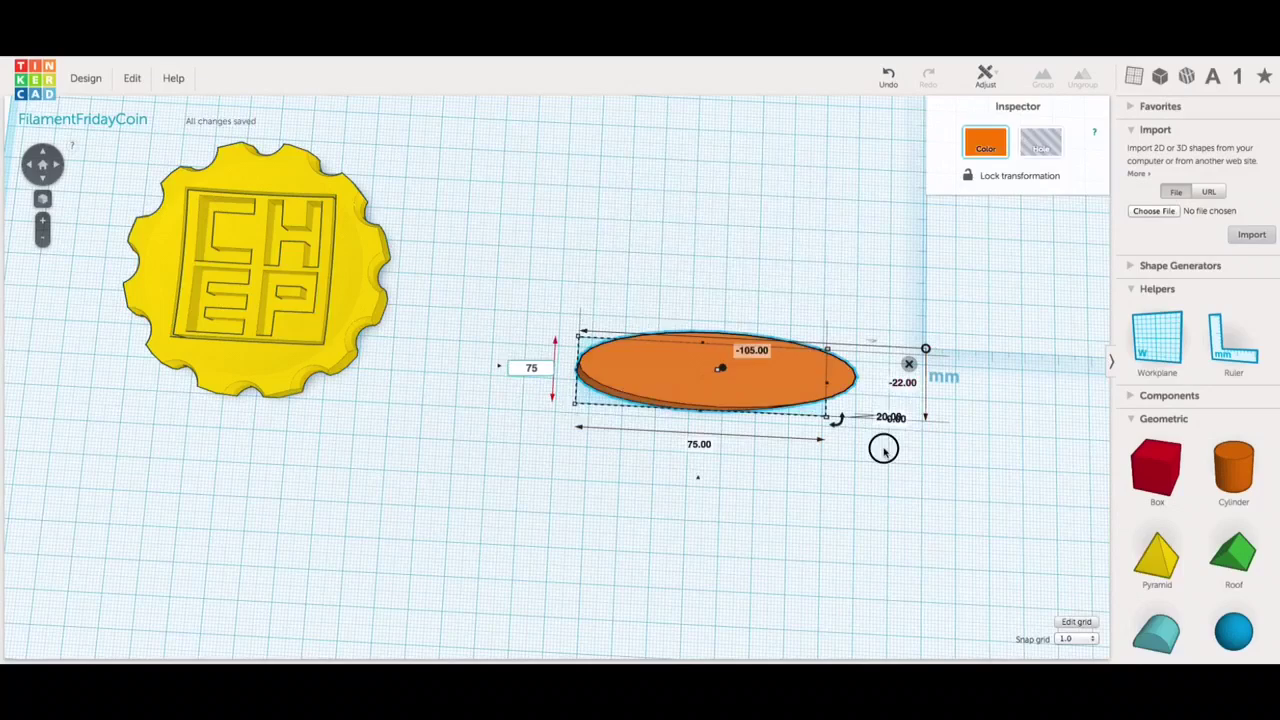
pyautogui.press('Return')
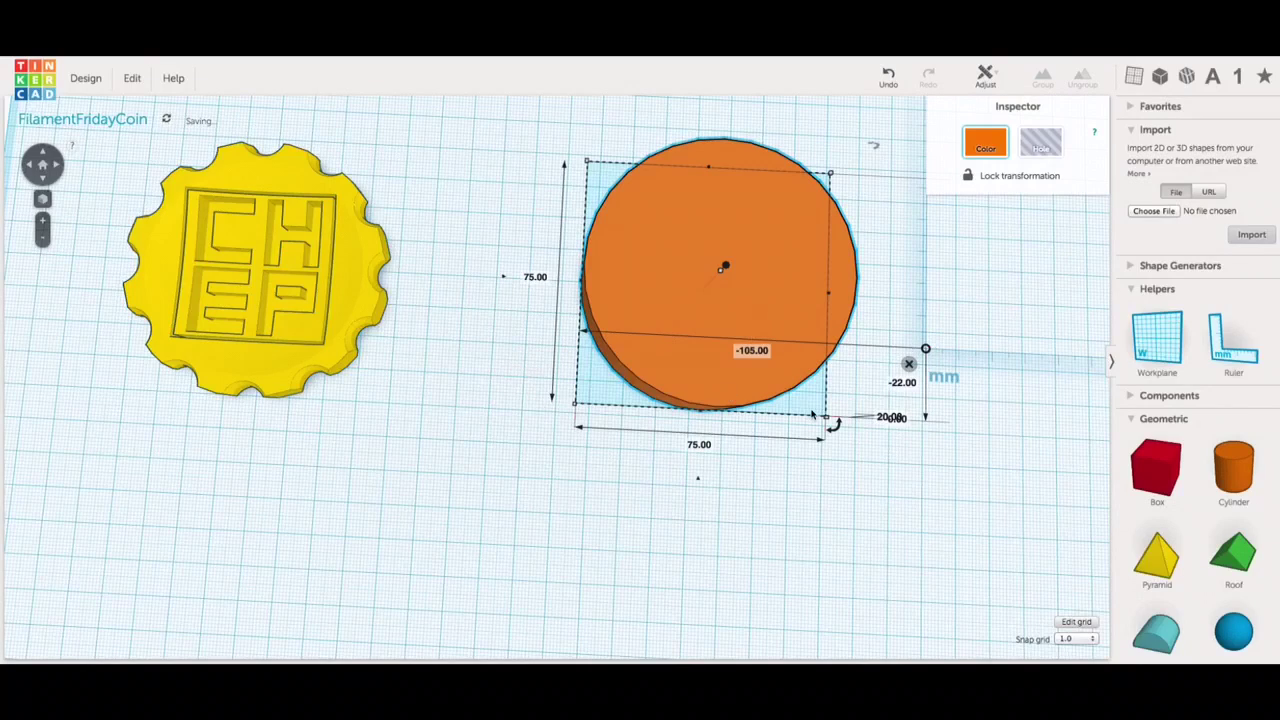
# Step: Set the orange cylinder's height to 8 mm and move the disc forward on the workplane
pyautogui.moveTo(894, 451); pyautogui.dragTo(942, 440, button='right')
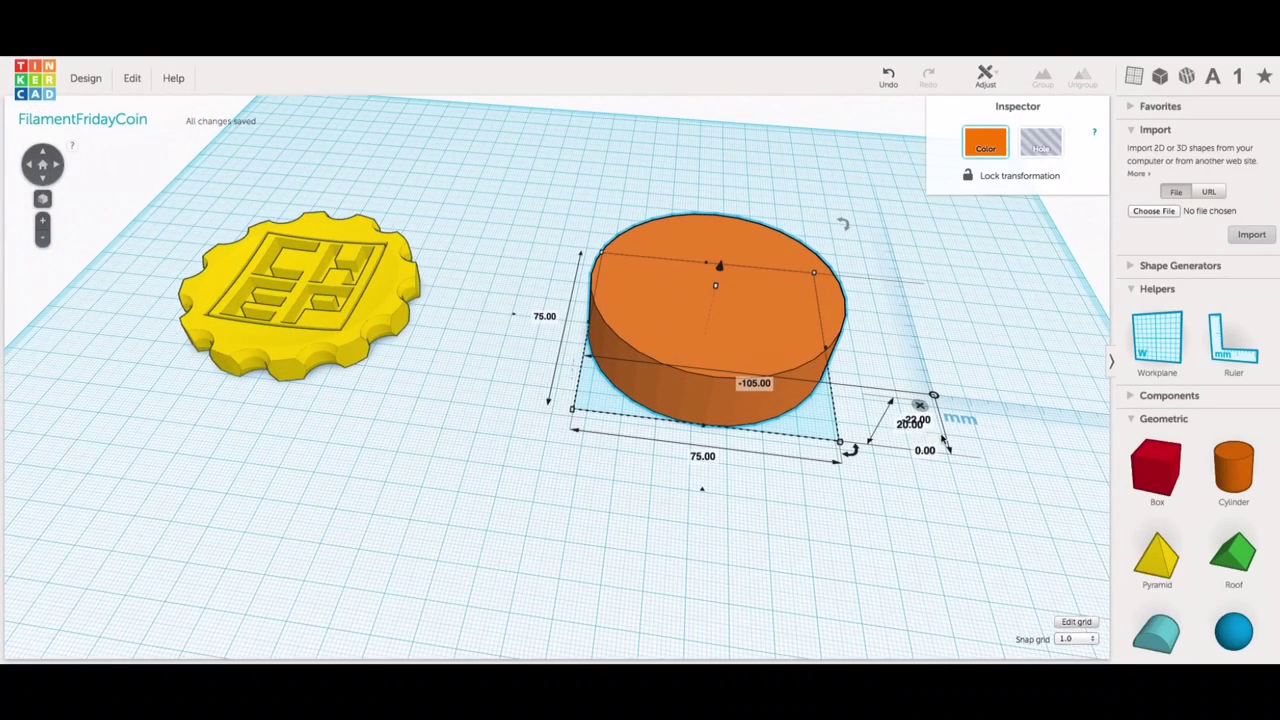
pyautogui.click(907, 425)
pyautogui.press('Return')
pyautogui.moveTo(719, 352); pyautogui.dragTo(647, 452)
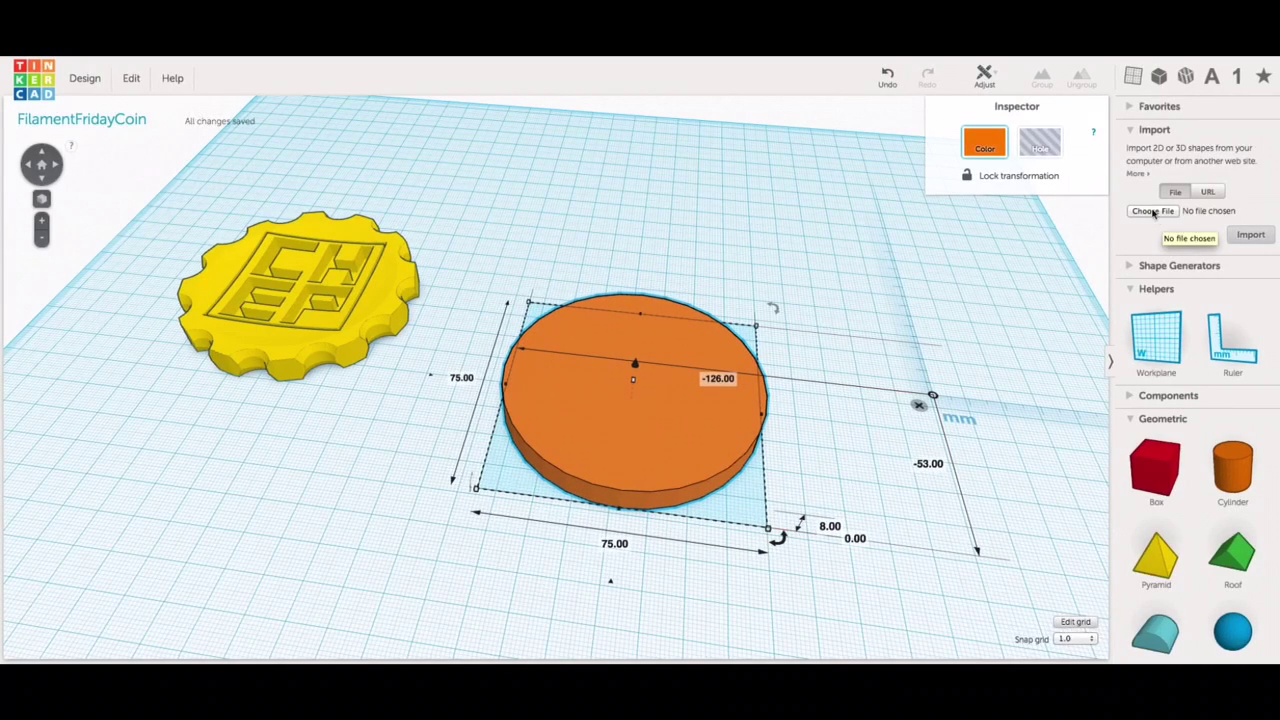
# Step: Import the CHEP.svg logo at 100% scale and 10 mm height
pyautogui.click(1154, 212)
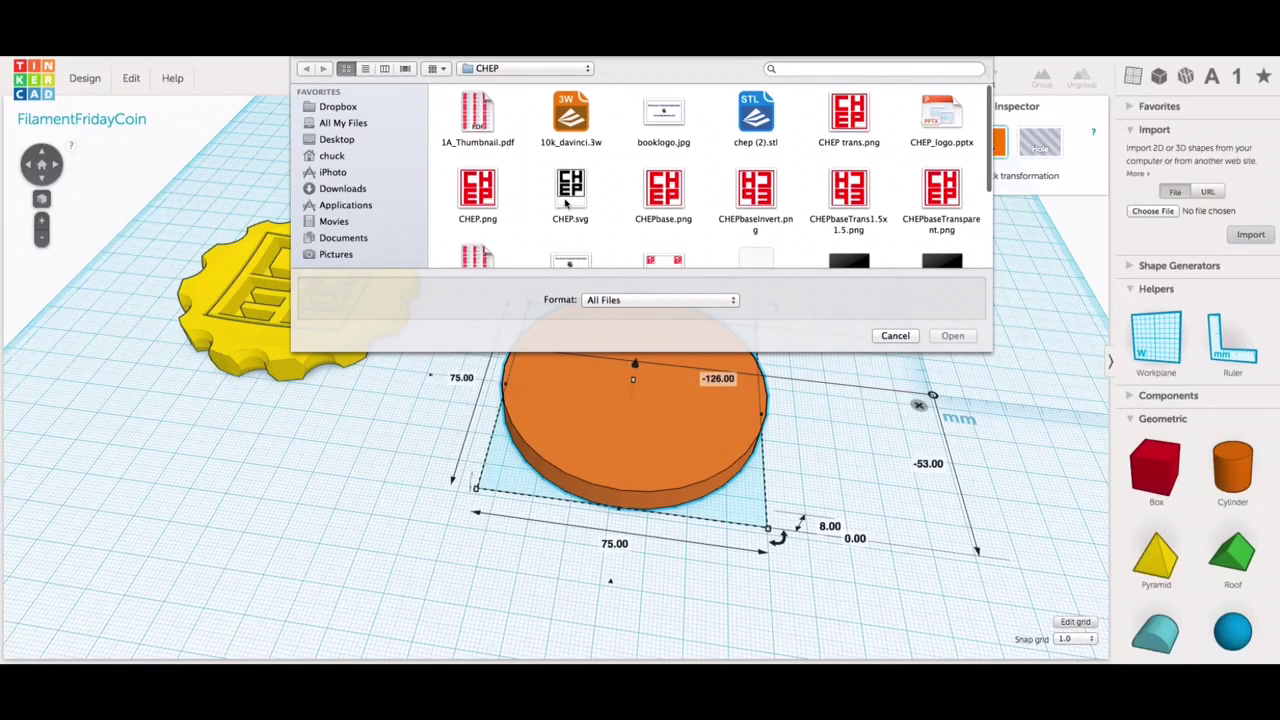
pyautogui.click(571, 192)
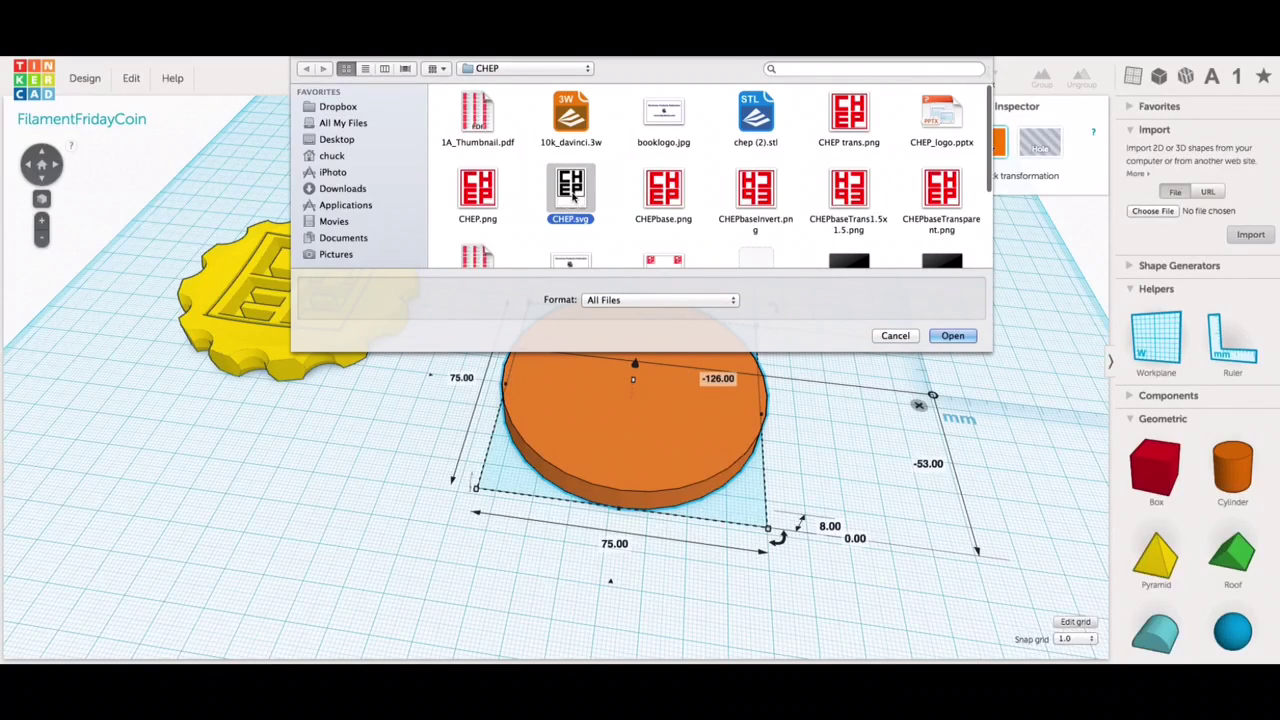
pyautogui.click(954, 336)
pyautogui.click(1250, 269)
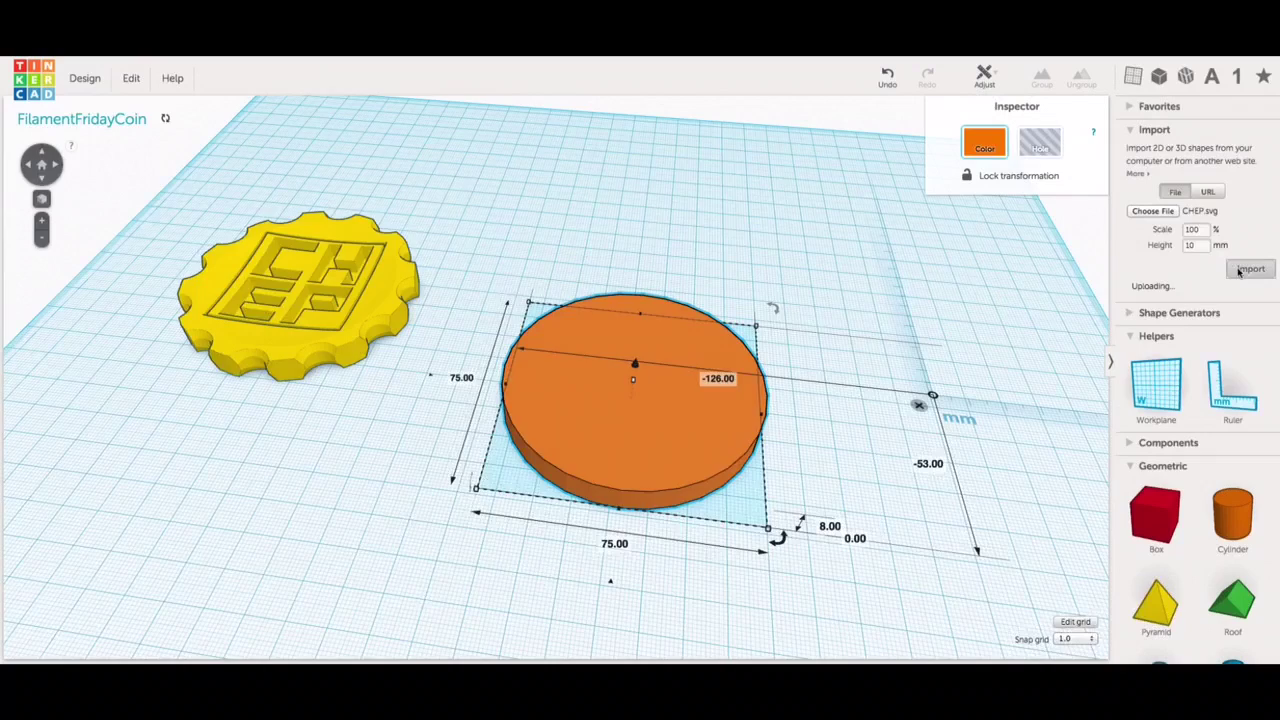
pyautogui.press('f')
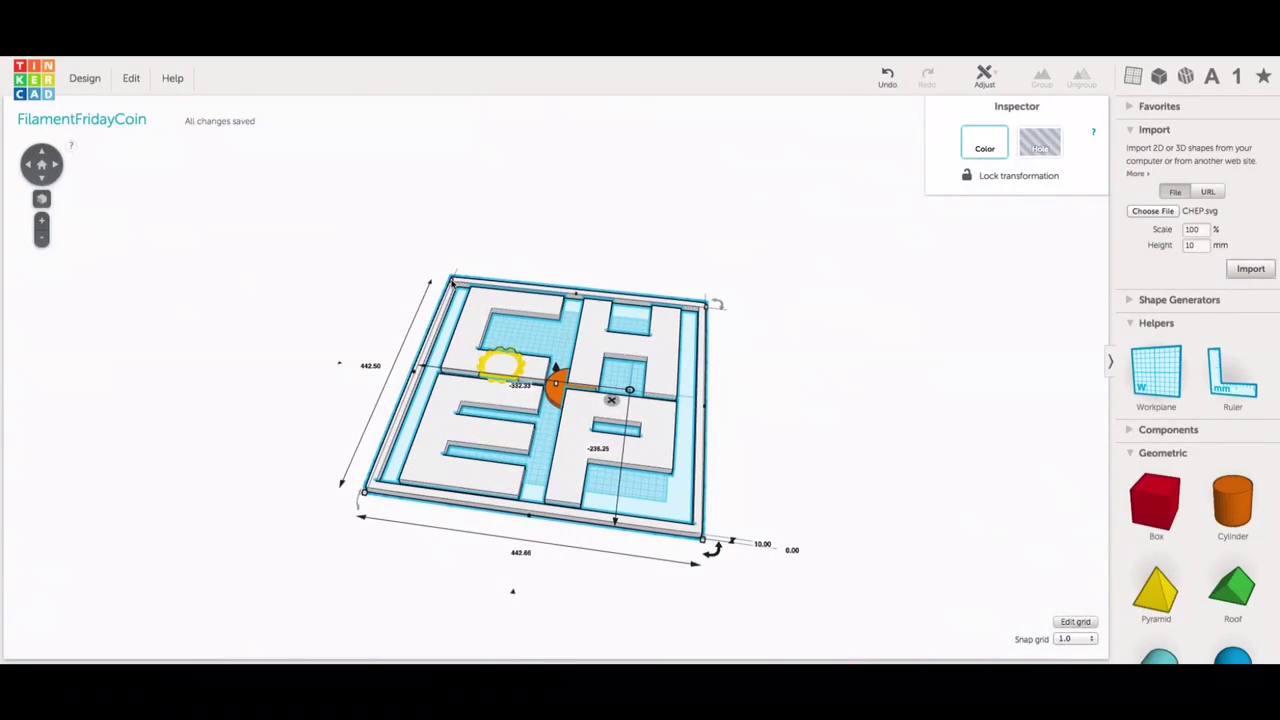
# Step: Resize the imported logo to about 50 mm square and 45 mm tall, and place it as a hole over the orange disc
pyautogui.moveTo(452, 283); pyautogui.dragTo(652, 518)
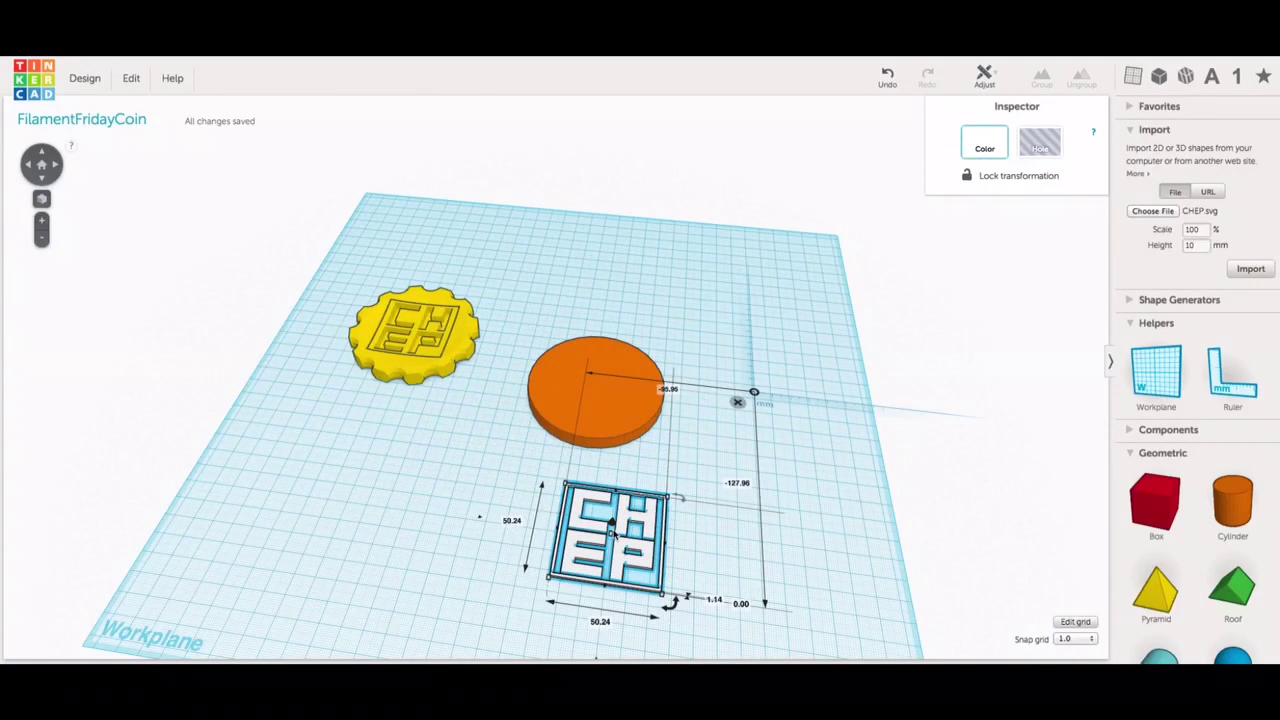
pyautogui.moveTo(611, 535); pyautogui.dragTo(614, 483)
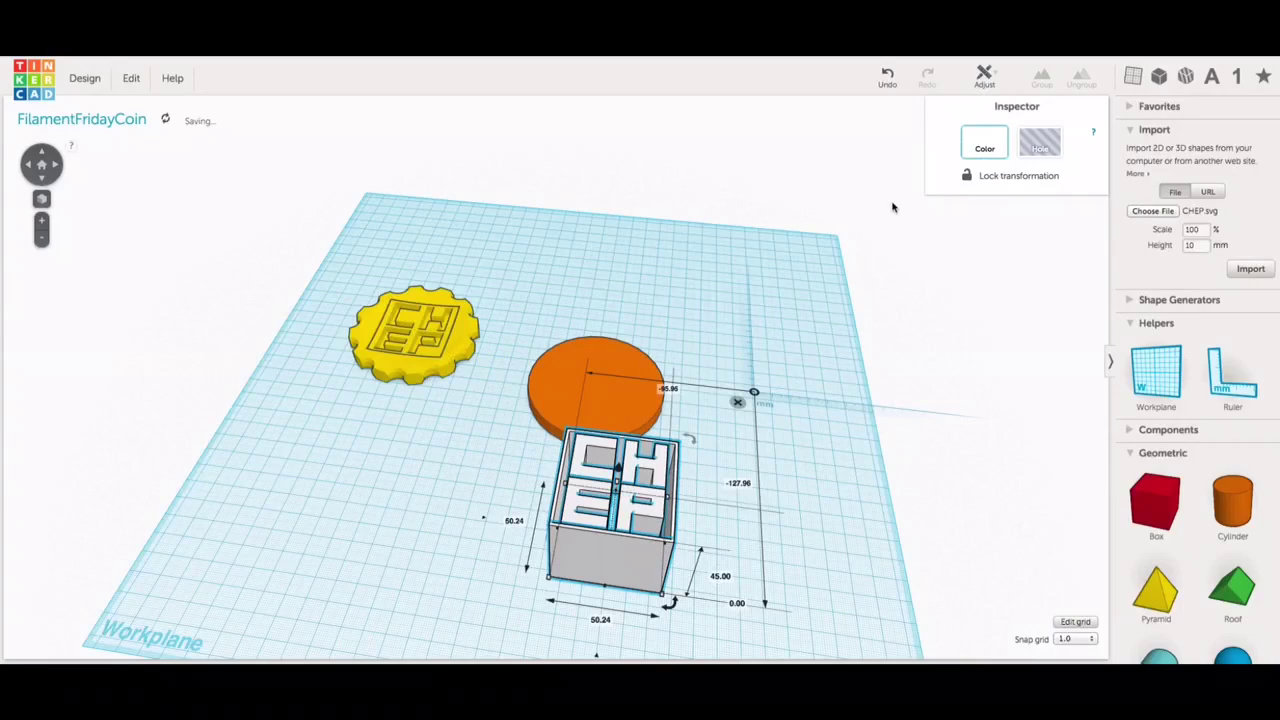
pyautogui.click(1040, 143)
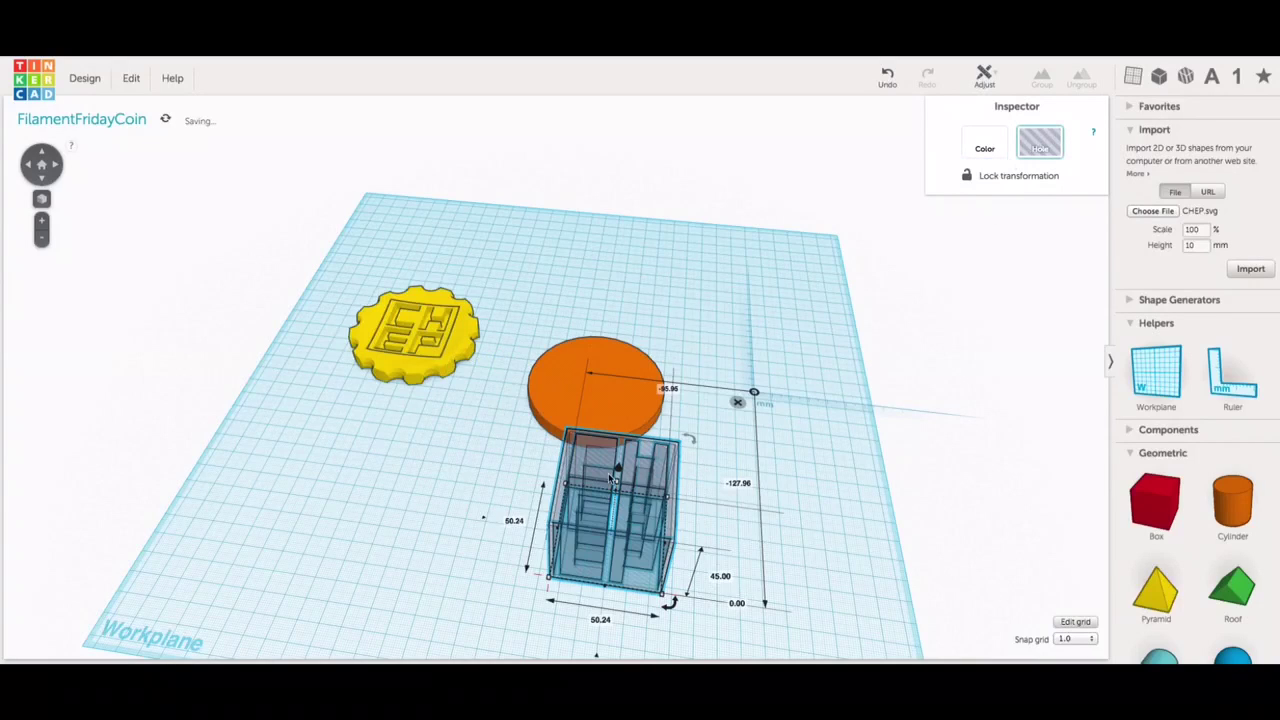
pyautogui.moveTo(607, 473); pyautogui.dragTo(594, 330)
# Step: Align the logo hole to the centre of the orange disc along both horizontal axes
pyautogui.keyDown('shift'); pyautogui.click(560, 425); pyautogui.keyUp('shift')
pyautogui.press('f')
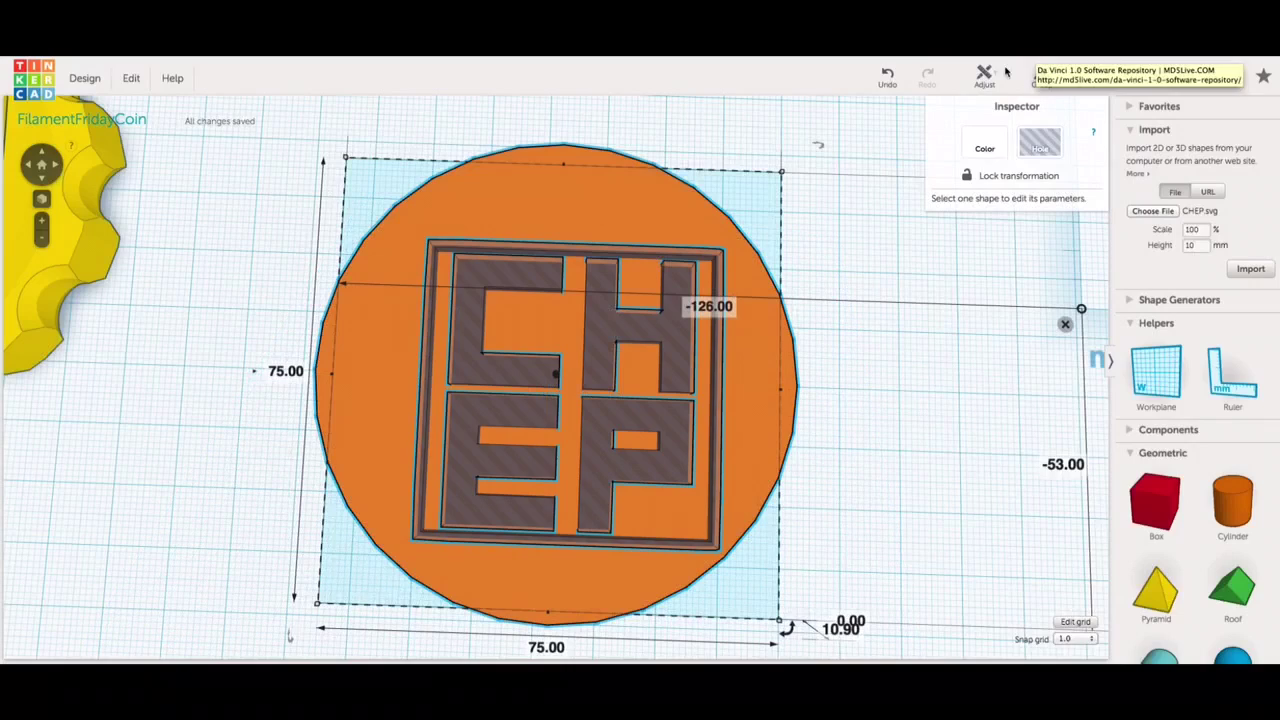
pyautogui.click(986, 75)
pyautogui.click(992, 110)
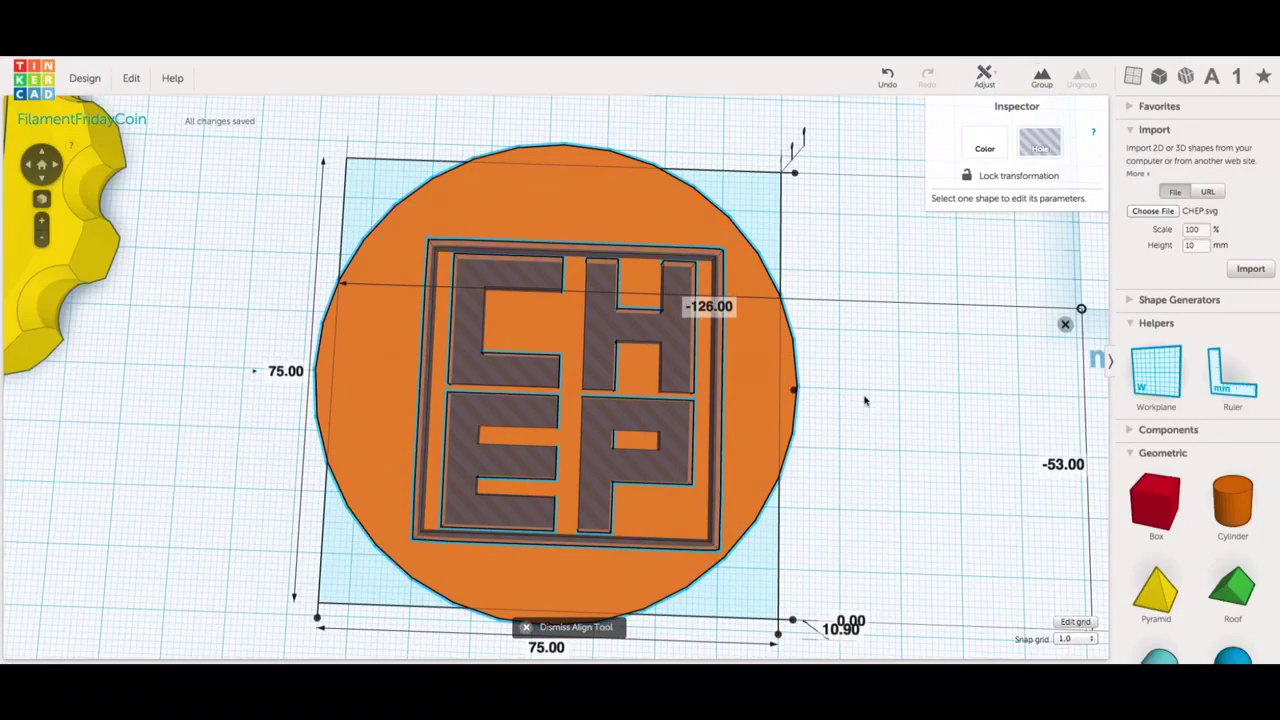
pyautogui.moveTo(865, 401); pyautogui.dragTo(800, 467, button='right')
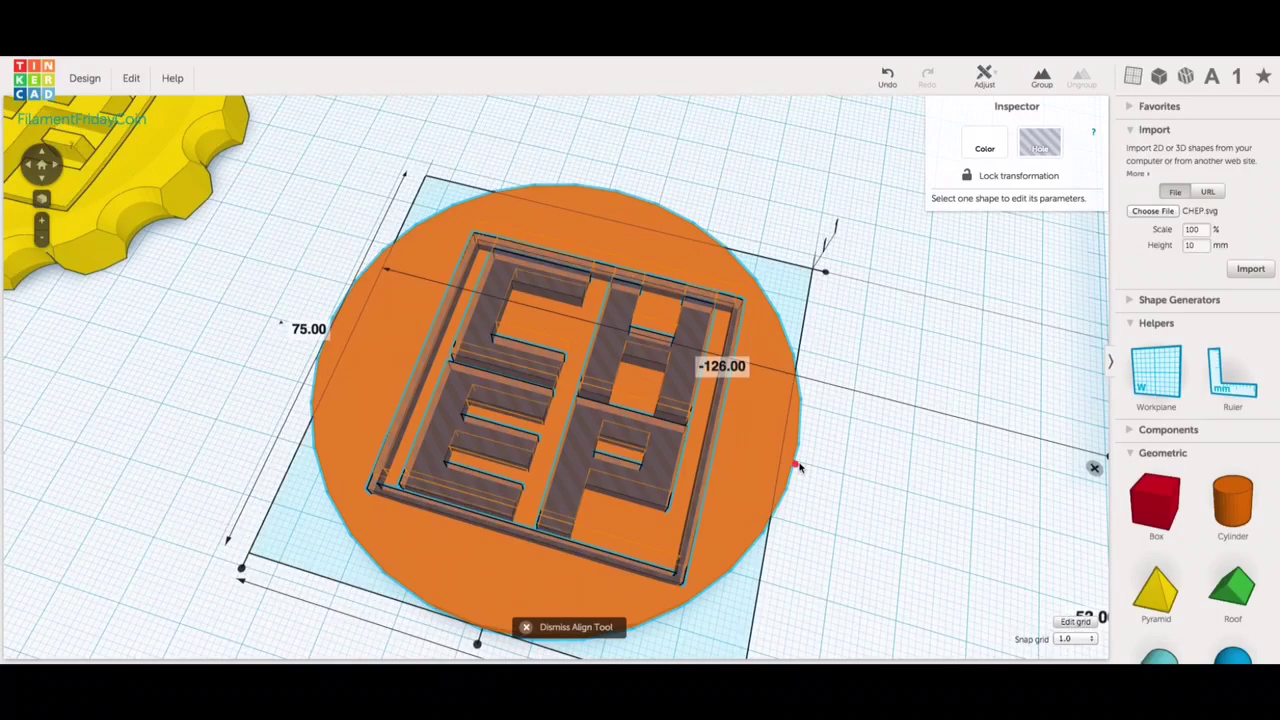
pyautogui.click(800, 467)
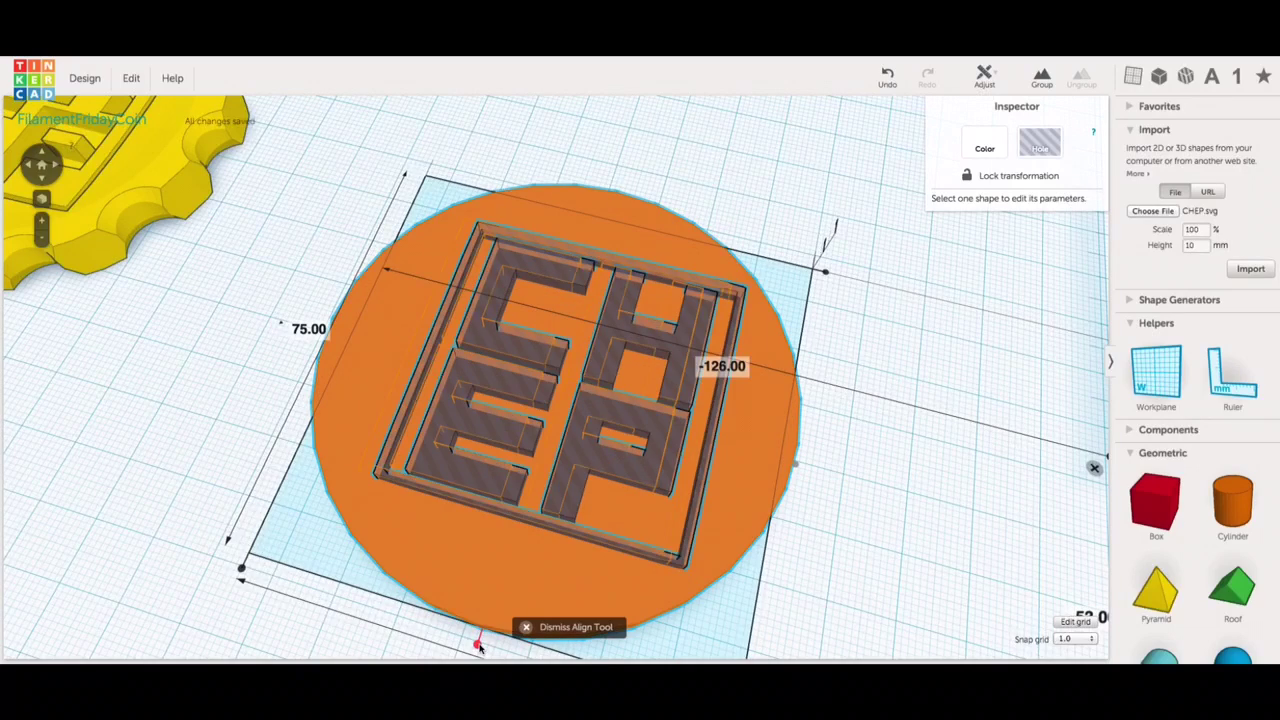
pyautogui.click(479, 647)
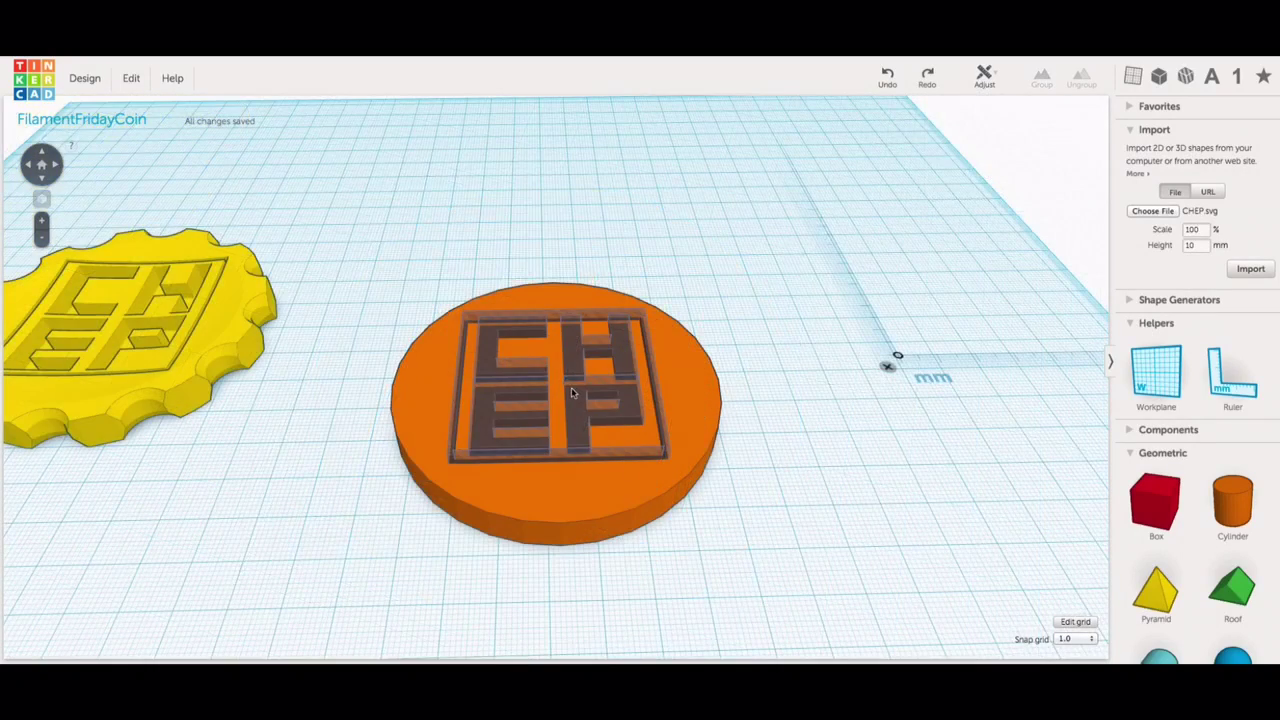
# Step: Raise the logo hole to 2 mm above the workplane
pyautogui.click(573, 393)
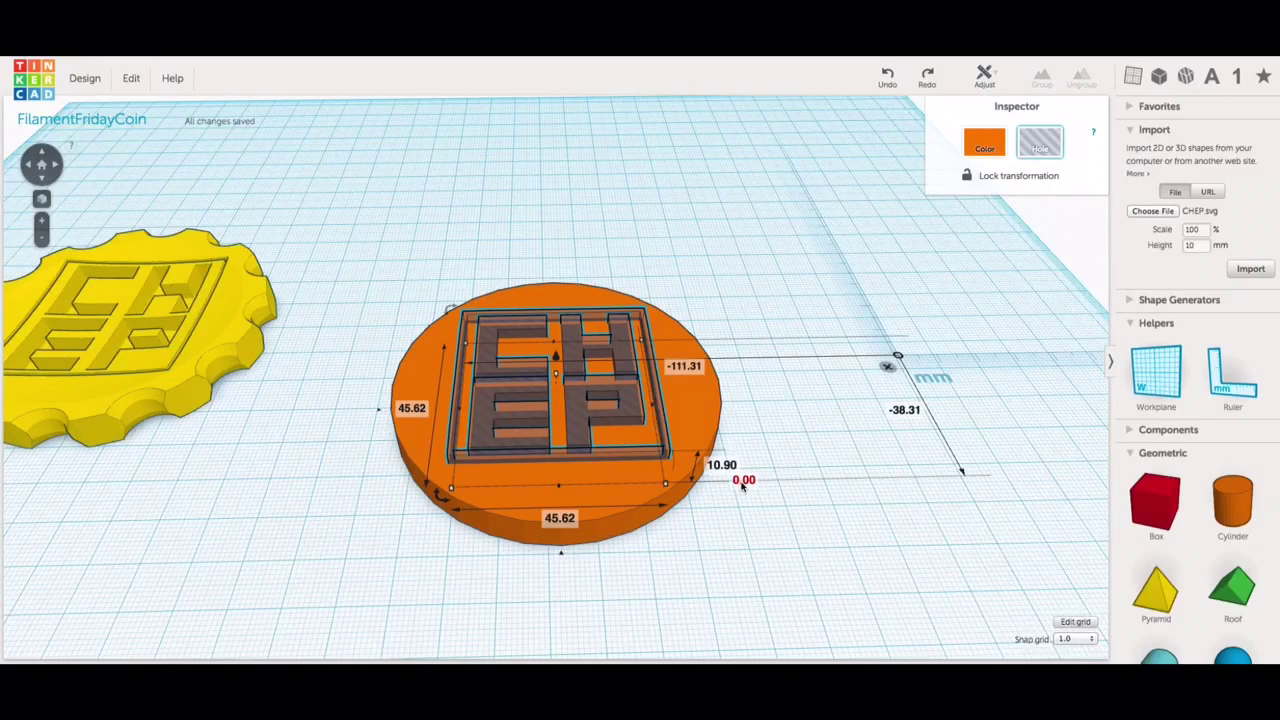
pyautogui.click(743, 482)
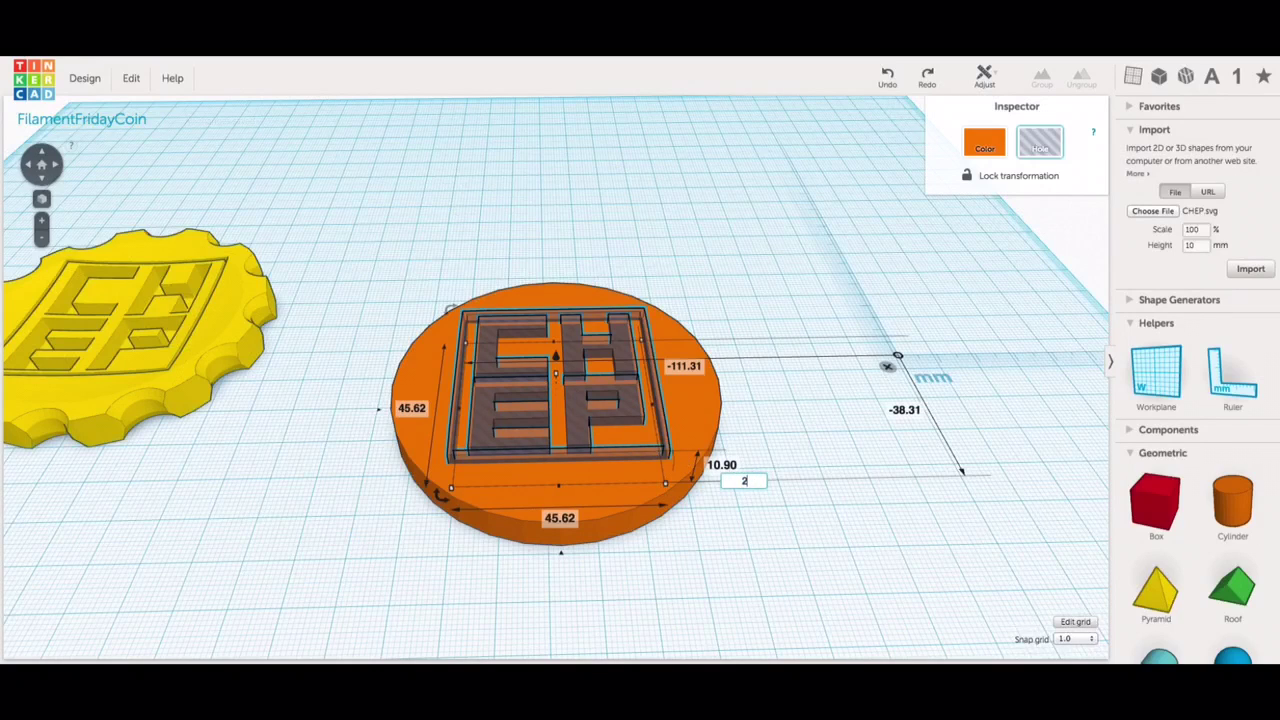
pyautogui.write('2')
pyautogui.press('Return')
pyautogui.click(769, 507)
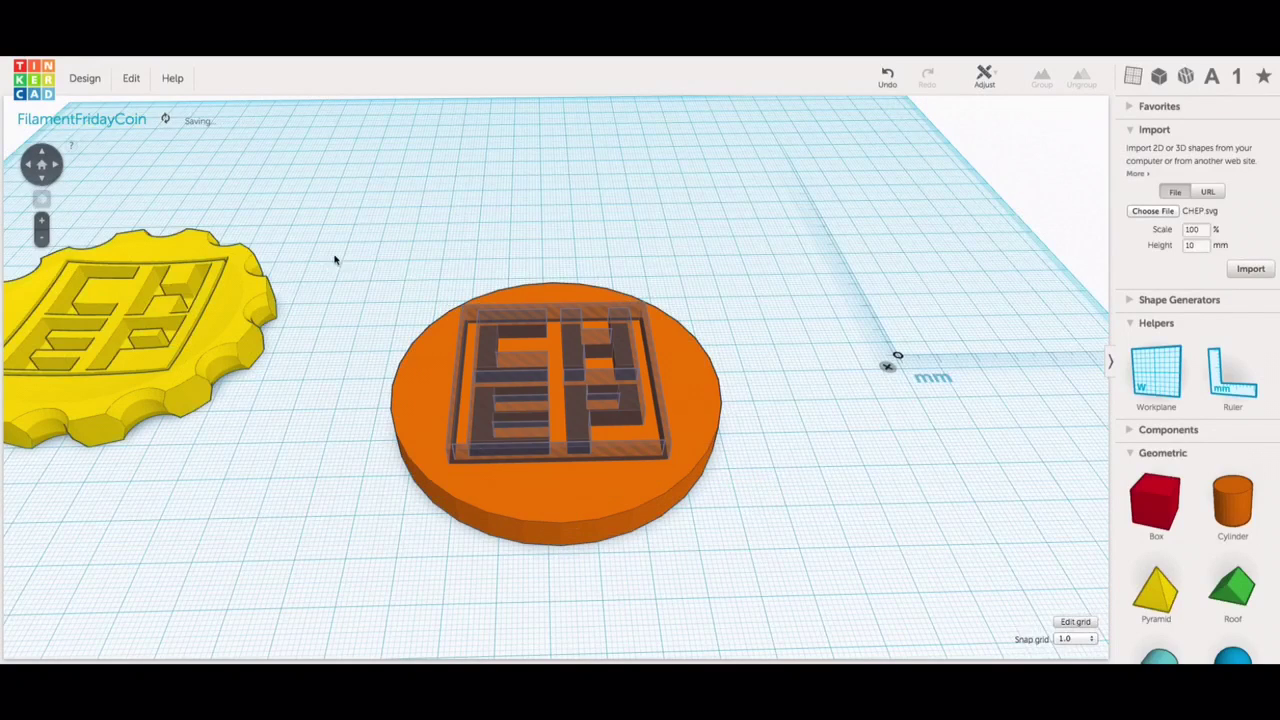
# Step: Group the orange disc with the logo hole to cut the CHEP logo into the disc
pyautogui.moveTo(371, 271); pyautogui.dragTo(740, 546)
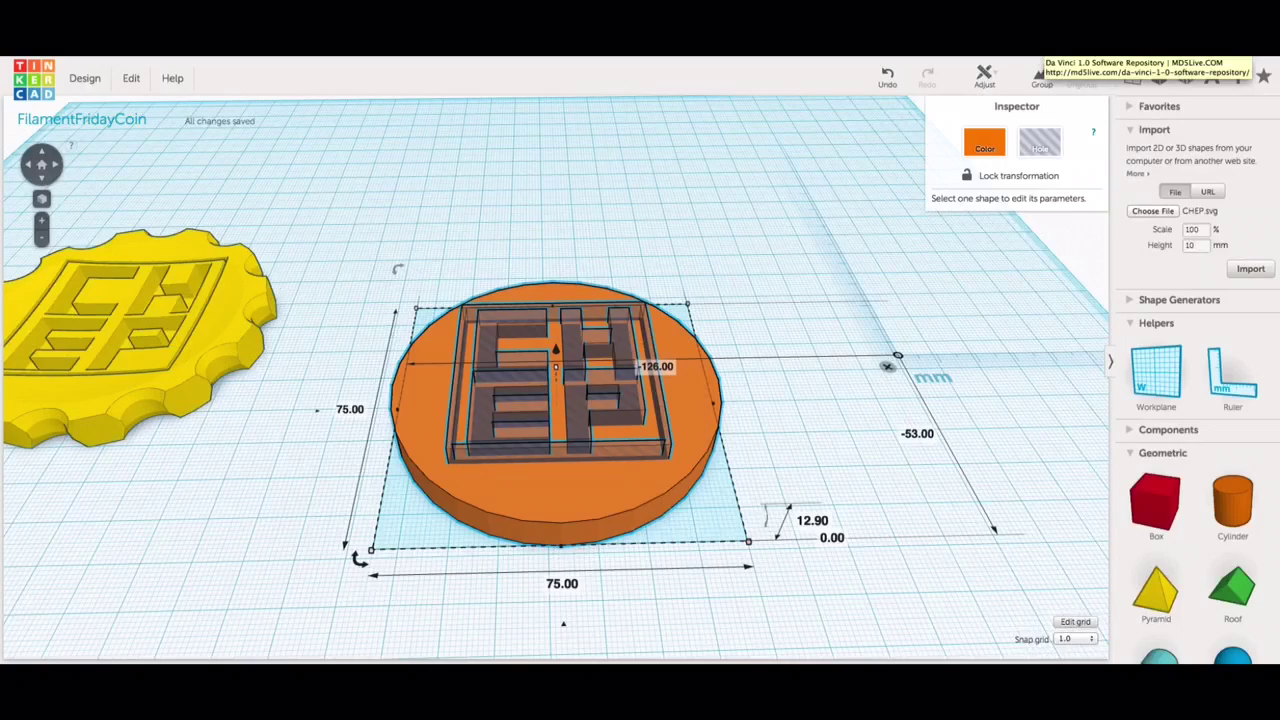
pyautogui.click(1042, 77)
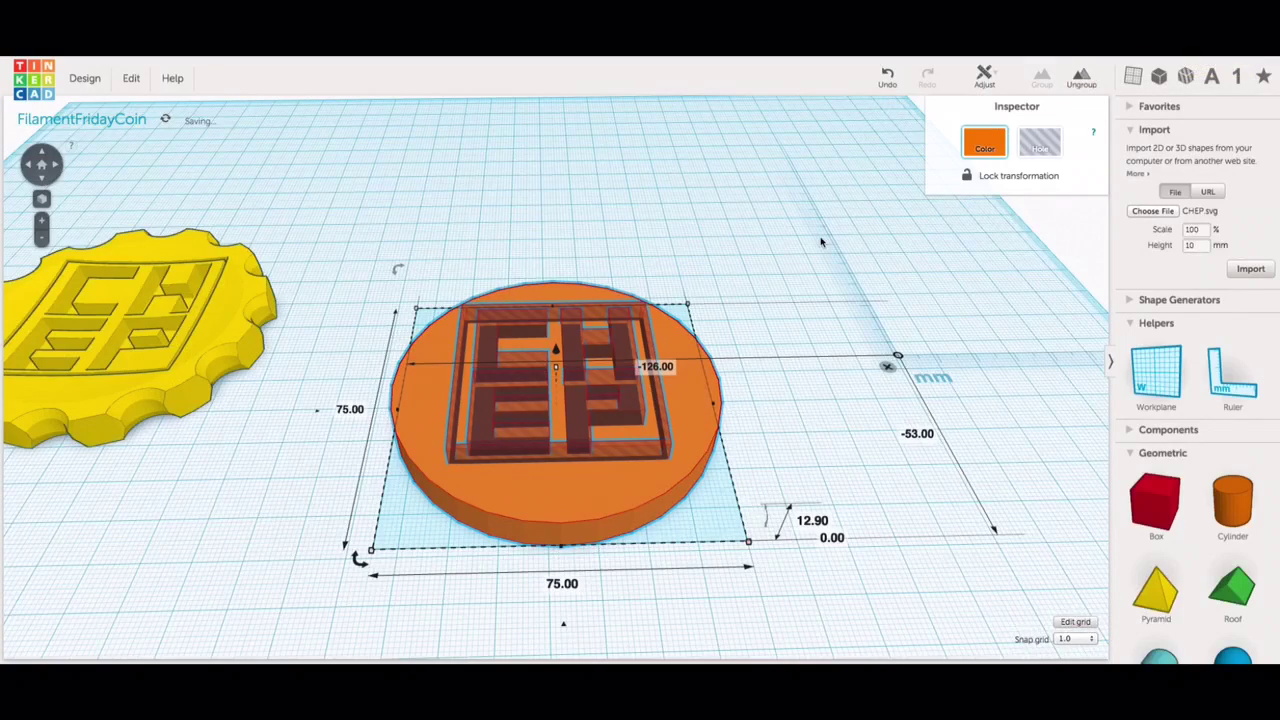
pyautogui.click(778, 272)
pyautogui.moveTo(717, 274); pyautogui.dragTo(506, 506, button='right')
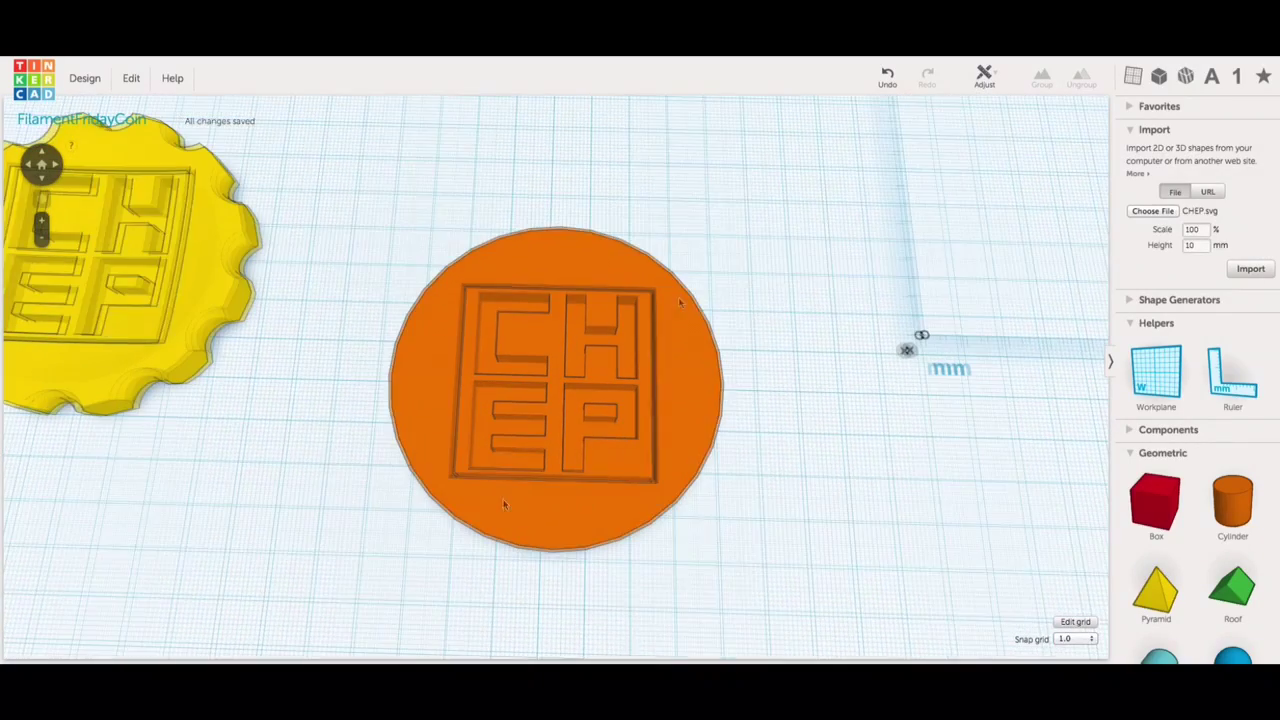
# Step: Add a cylinder beside the orange coin and size it to 10 mm by 10 mm
pyautogui.moveTo(1232, 500); pyautogui.dragTo(776, 409)
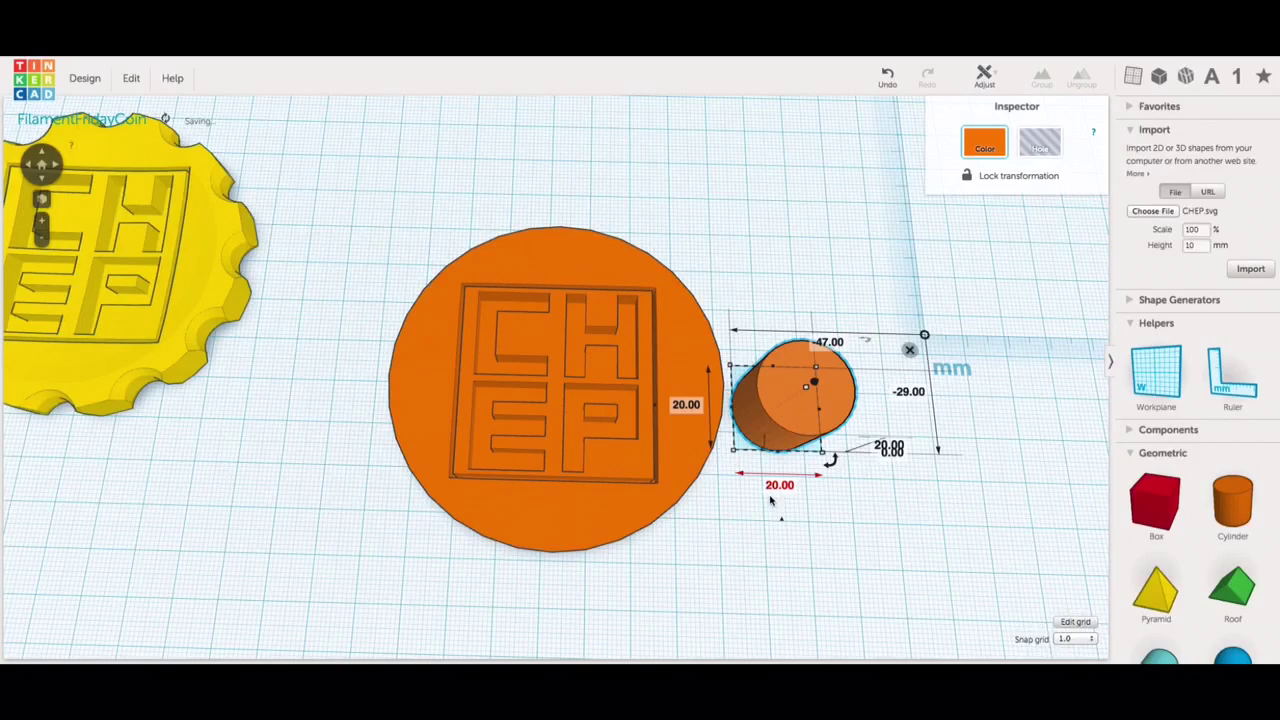
pyautogui.click(778, 486)
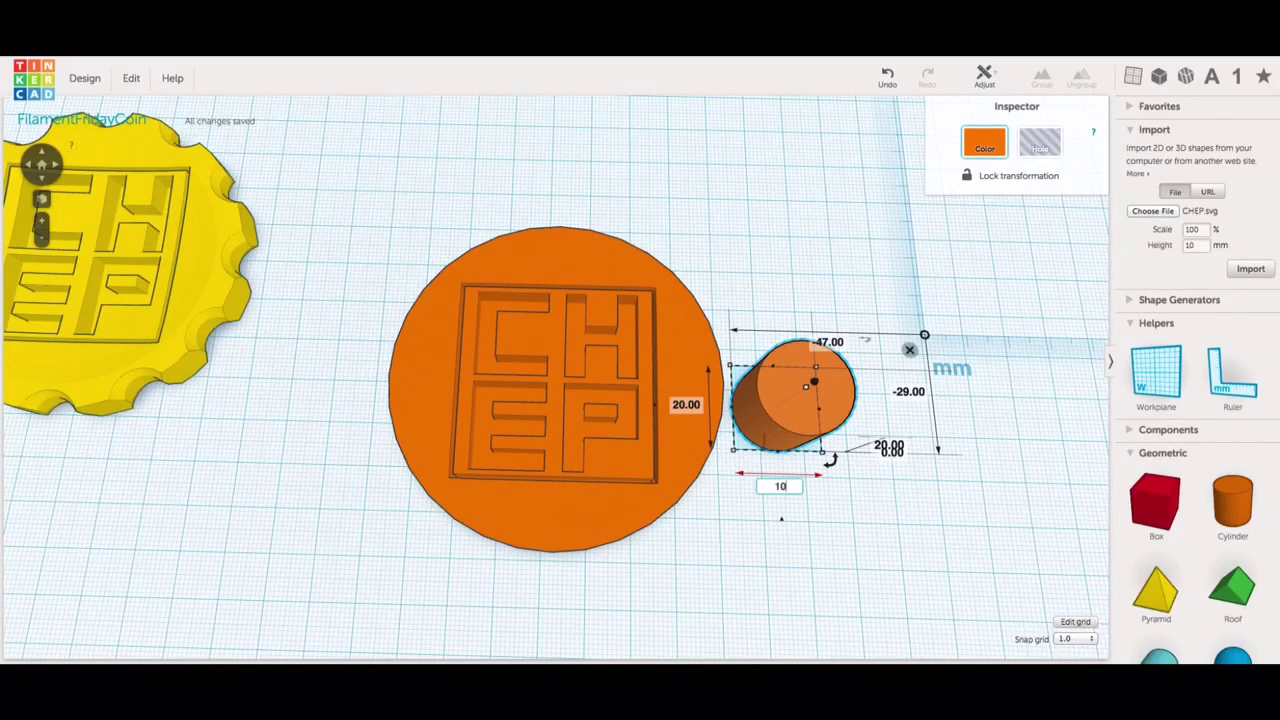
pyautogui.click(678, 405)
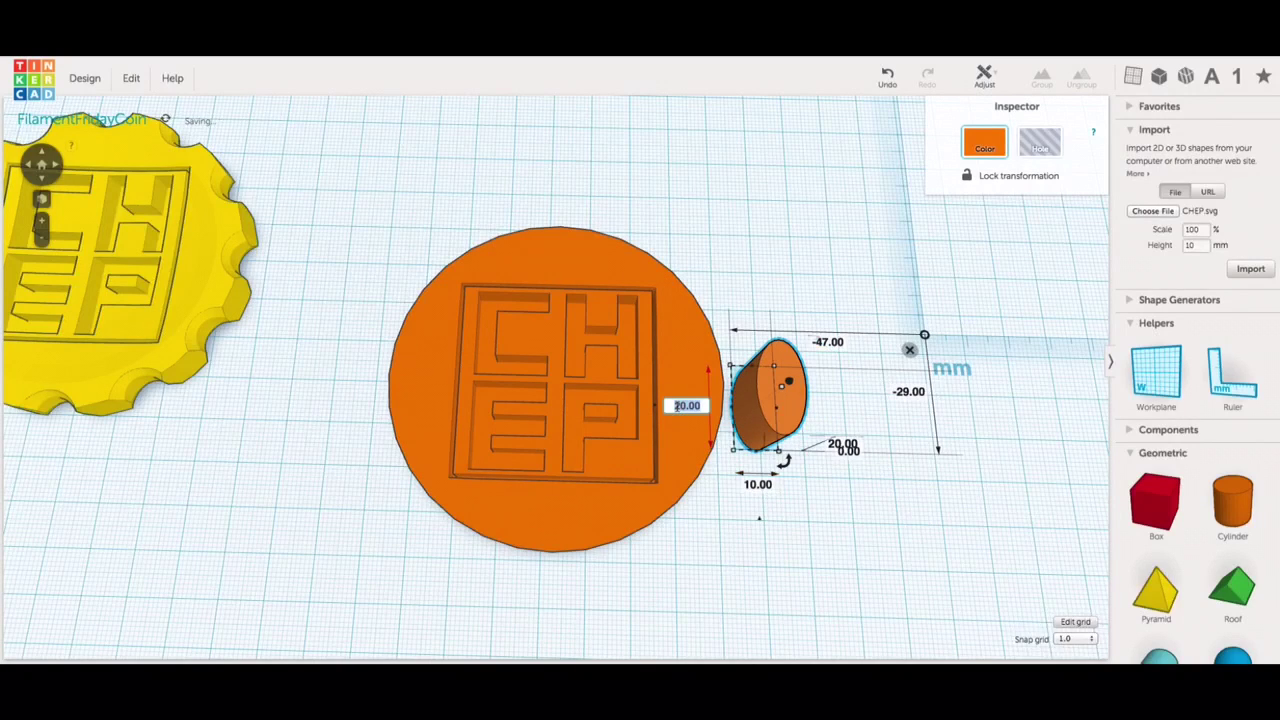
pyautogui.press('Return')
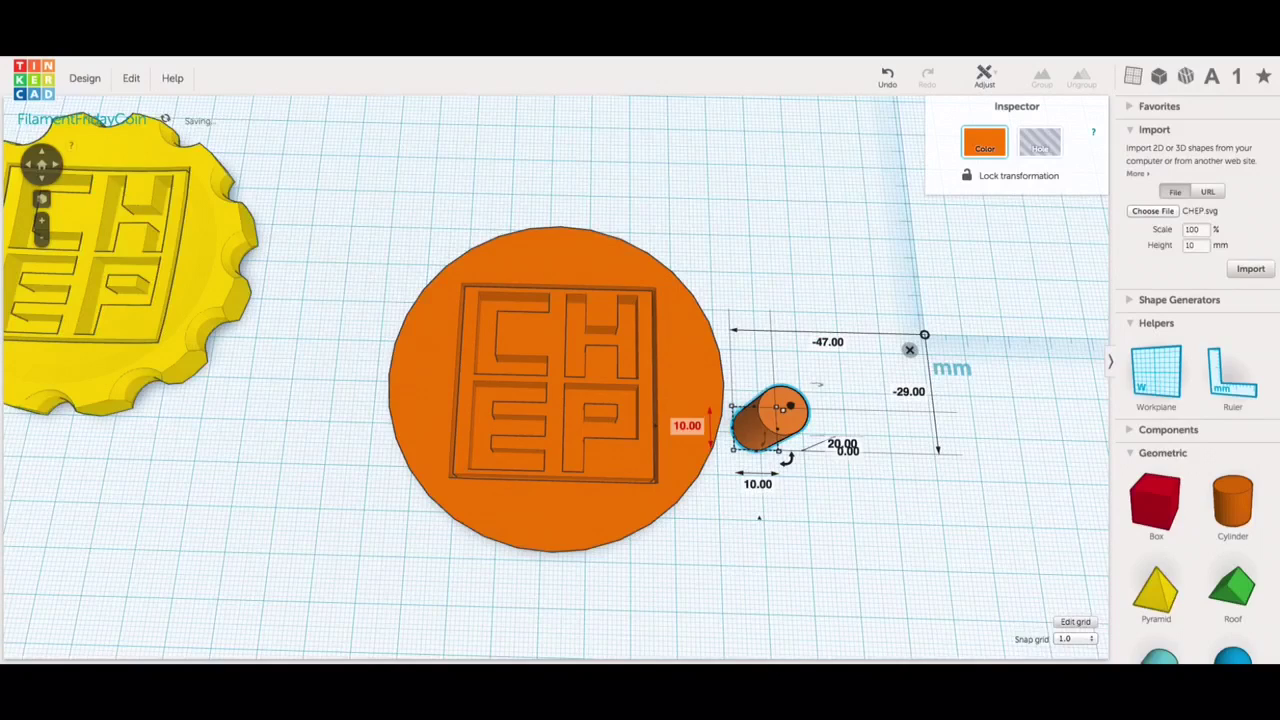
# Step: Lower the small cylinder to 4 mm below the workplane and turn it into a hole
pyautogui.moveTo(877, 504); pyautogui.dragTo(784, 360, button='right')
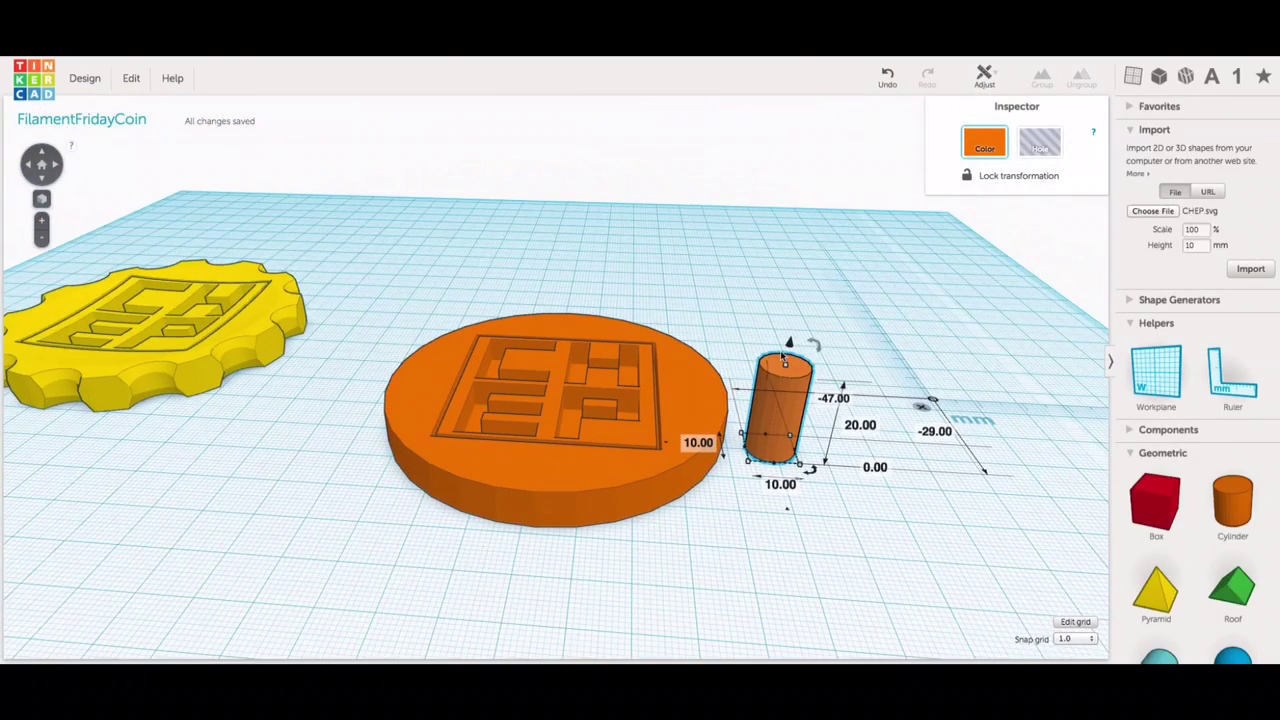
pyautogui.moveTo(789, 343); pyautogui.dragTo(787, 361)
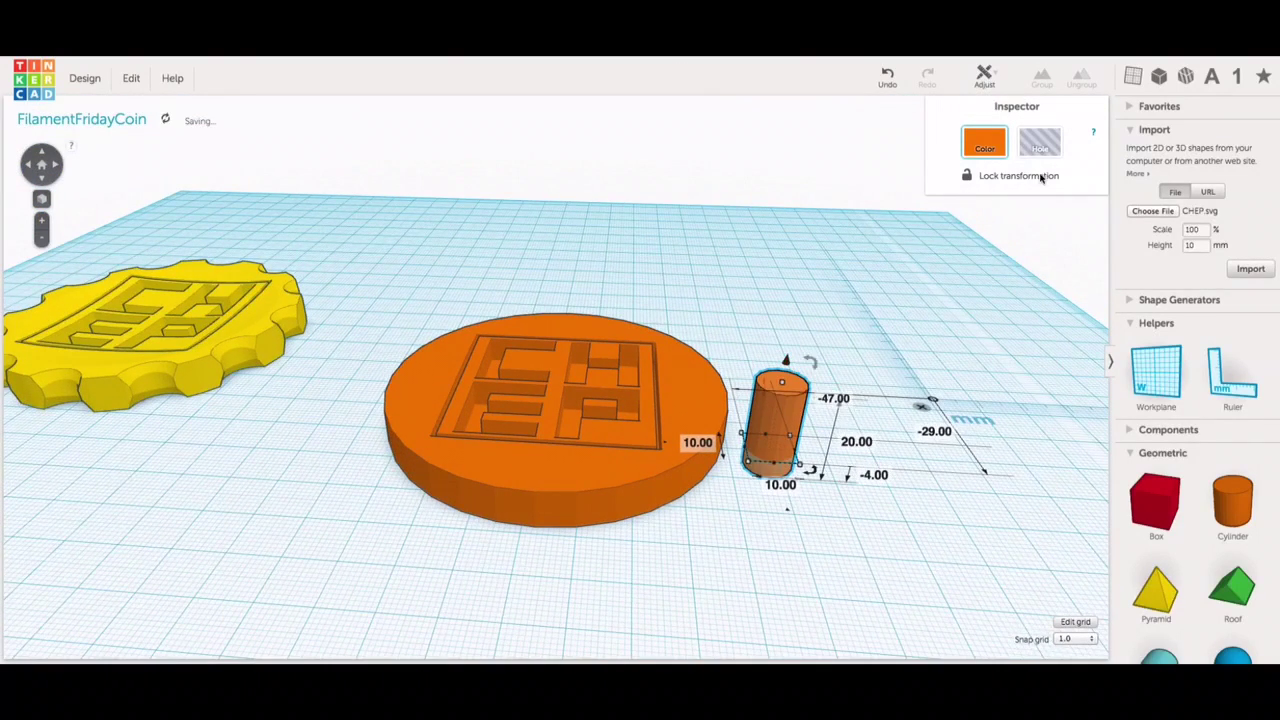
pyautogui.click(1040, 140)
pyautogui.moveTo(835, 385); pyautogui.dragTo(172, 260, button='right')
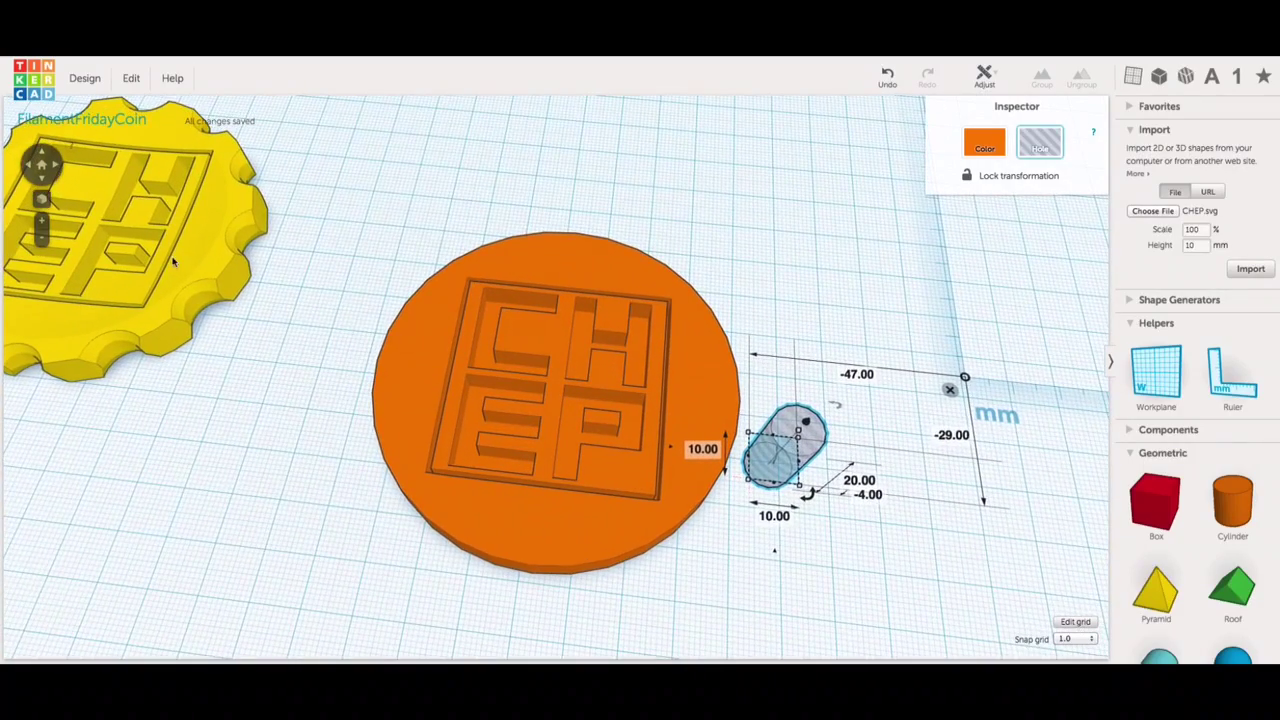
# Step: Move the small cylinder hole onto the rim of the orange coin so it partly overlaps the edge
pyautogui.click(41, 198)
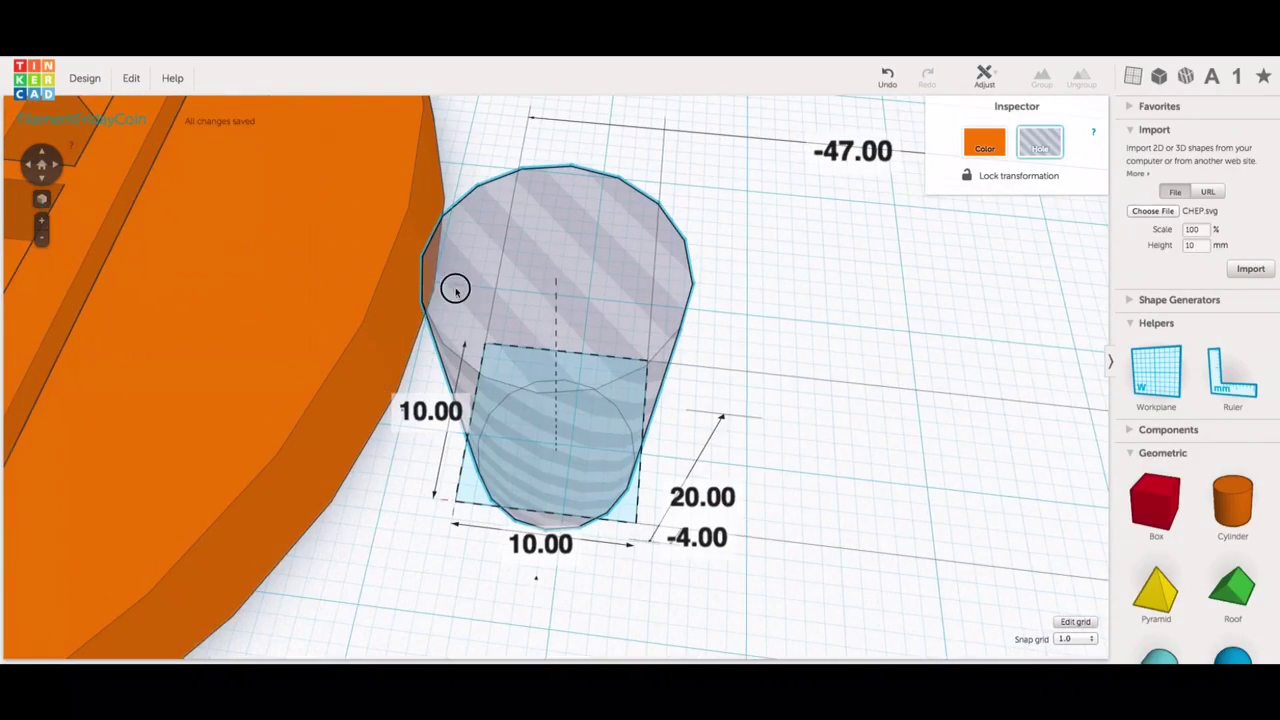
pyautogui.moveTo(451, 286); pyautogui.dragTo(331, 114)
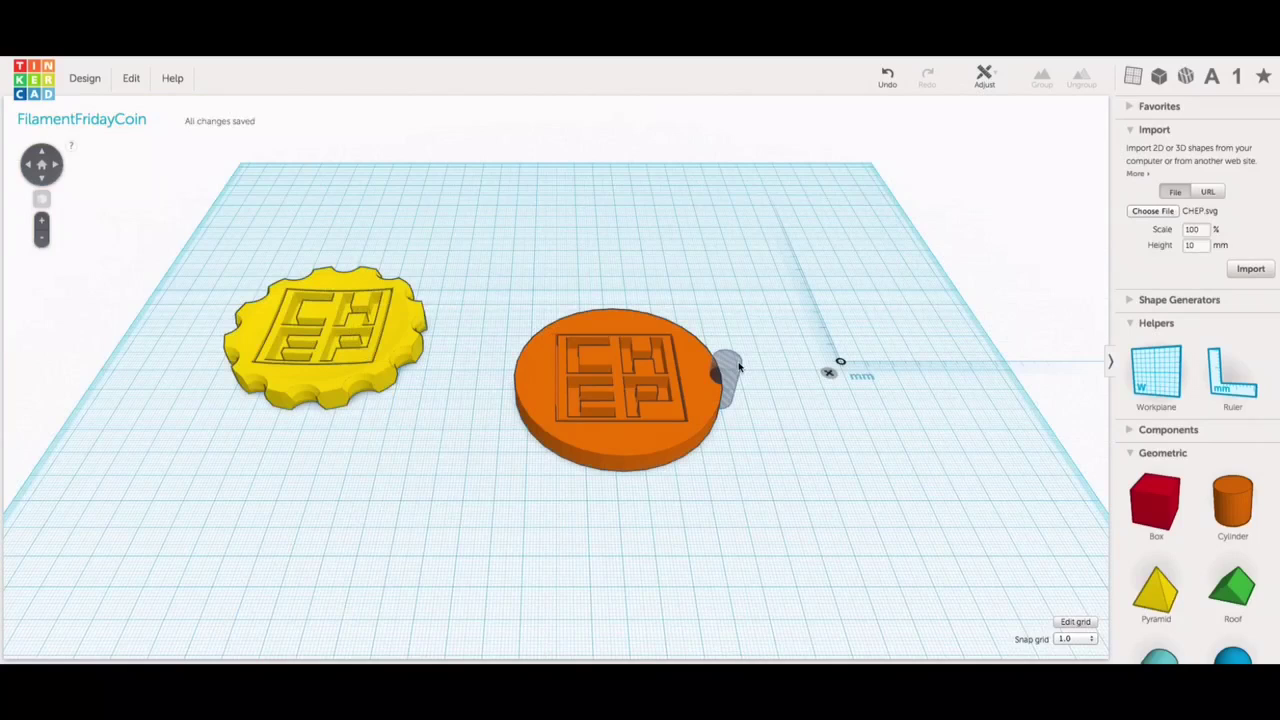
# Step: Duplicate the cylinder hole and shift the copy straight across the coin to the opposite rim, at -133 mm on the ruler
pyautogui.click(739, 368)
pyautogui.click(129, 78)
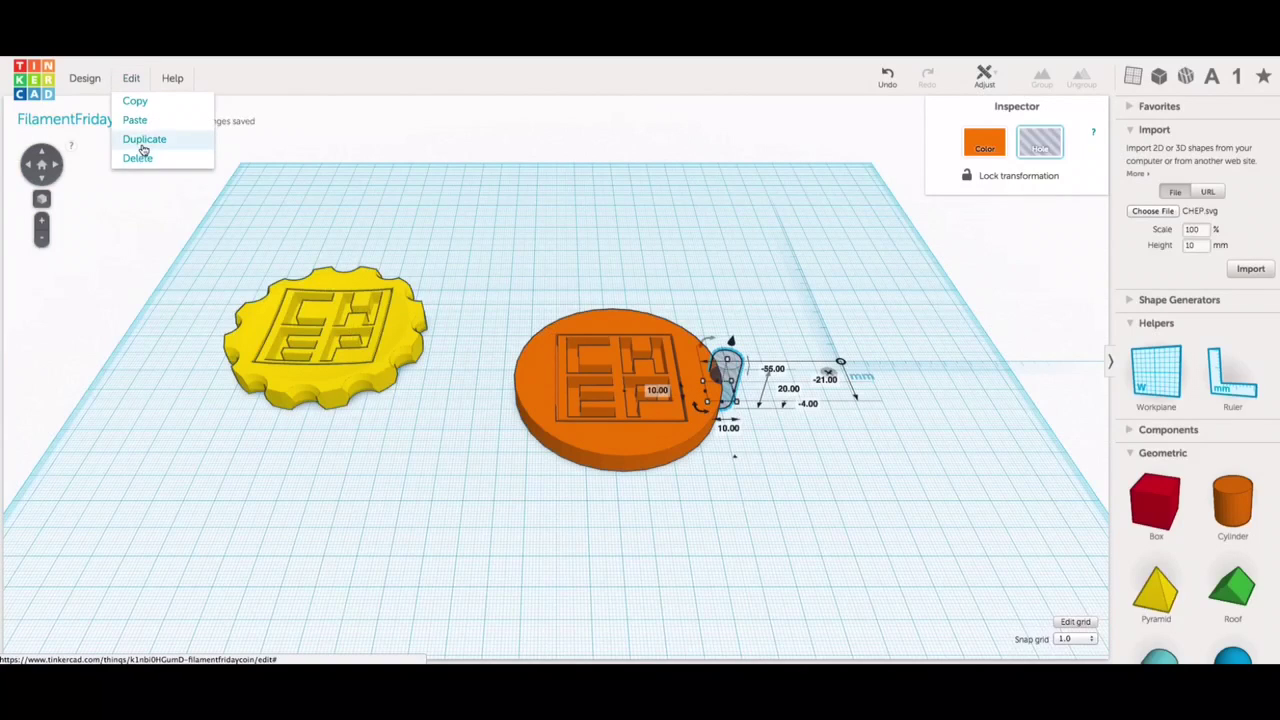
pyautogui.click(143, 140)
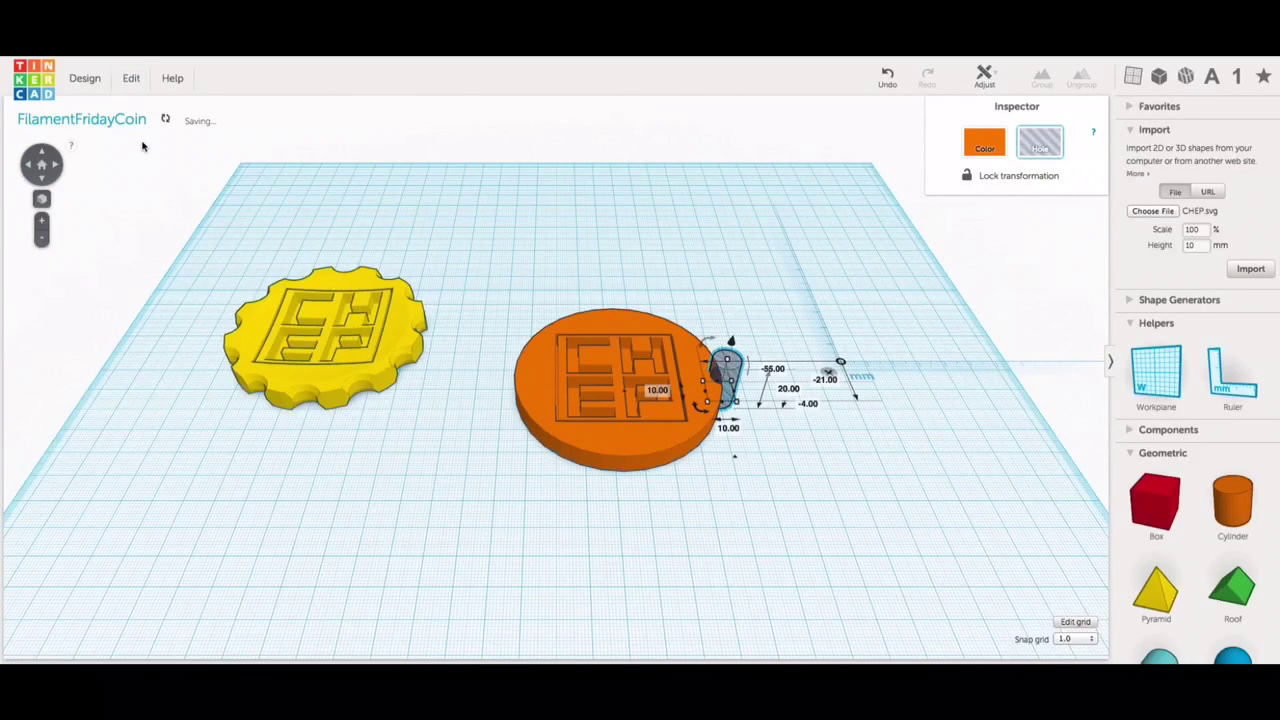
pyautogui.press('Left')
pyautogui.press('Left')
pyautogui.press('Left')
pyautogui.press('Left')
pyautogui.press('Left')
pyautogui.press('Left')
pyautogui.press('Left')
pyautogui.press('Left')
pyautogui.press('Left')
pyautogui.press('Left')
pyautogui.press('Left')
pyautogui.press('Left')
pyautogui.press('Left')
pyautogui.press('Left')
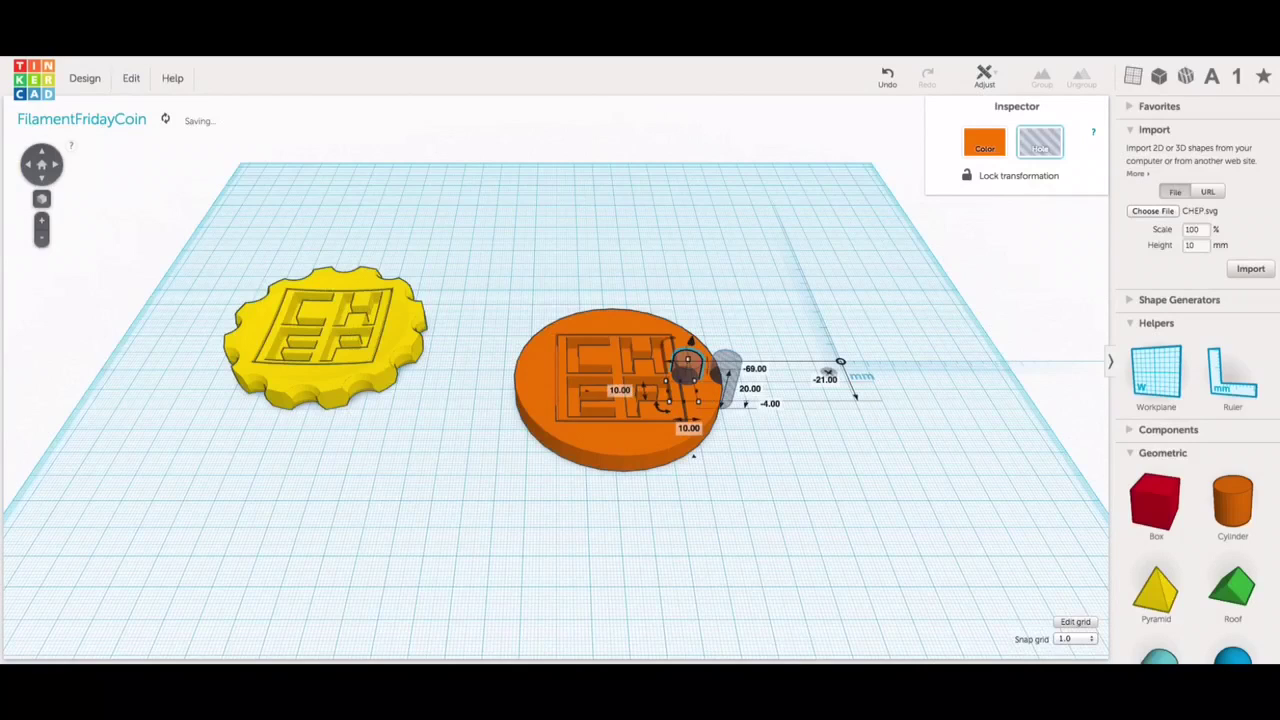
pyautogui.press('Left')
pyautogui.press('Left')
pyautogui.press('Left')
pyautogui.press('Left')
pyautogui.press('Left')
pyautogui.press('Left')
pyautogui.press('Left')
pyautogui.press('Left')
pyautogui.press('Left')
pyautogui.press('Left')
pyautogui.press('Left')
pyautogui.press('Left')
pyautogui.press('Left')
pyautogui.press('Left')
pyautogui.press('Left')
pyautogui.press('Left')
pyautogui.press('Left')
pyautogui.press('Left')
pyautogui.press('Left')
pyautogui.press('Left')
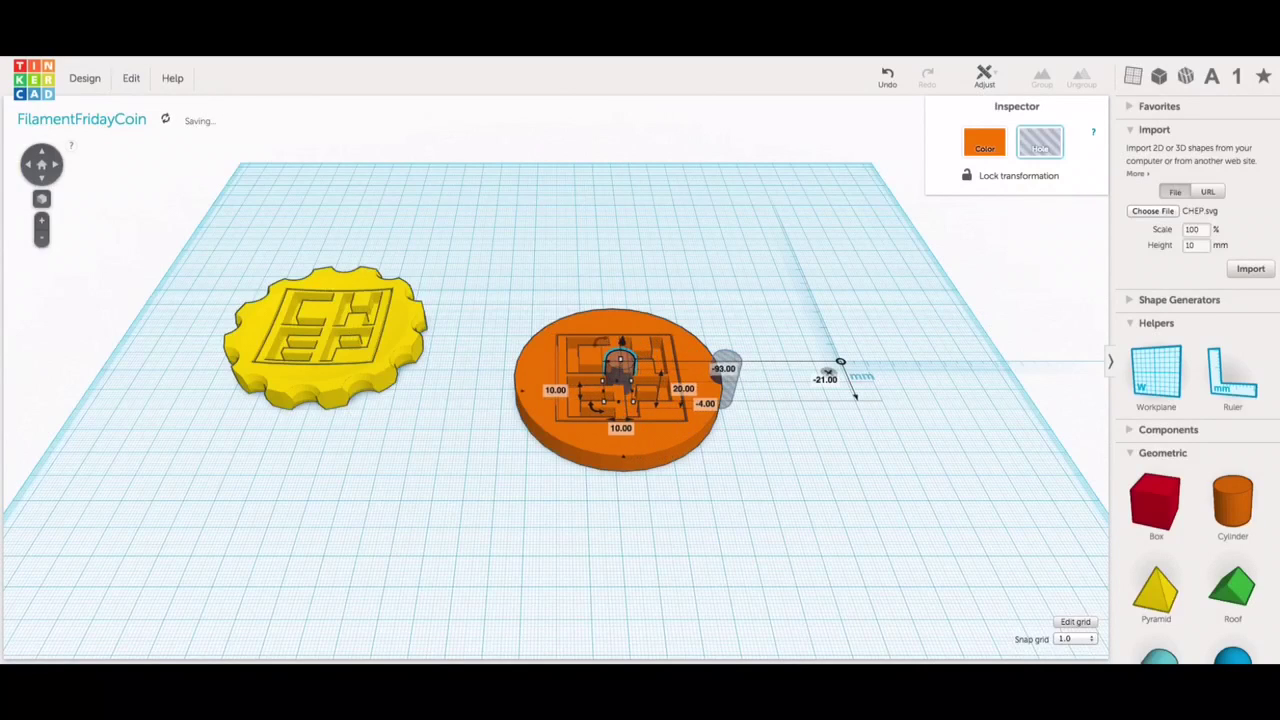
pyautogui.press('Left')
pyautogui.press('Left')
pyautogui.press('Left')
pyautogui.press('Left')
pyautogui.press('Left')
pyautogui.press('Left')
pyautogui.press('Left')
pyautogui.press('Left')
pyautogui.press('Left')
pyautogui.press('Left')
pyautogui.press('Left')
pyautogui.press('Left')
pyautogui.press('Left')
pyautogui.press('Left')
pyautogui.press('Left')
pyautogui.press('Left')
pyautogui.press('Left')
pyautogui.press('Left')
pyautogui.press('Left')
pyautogui.press('Left')
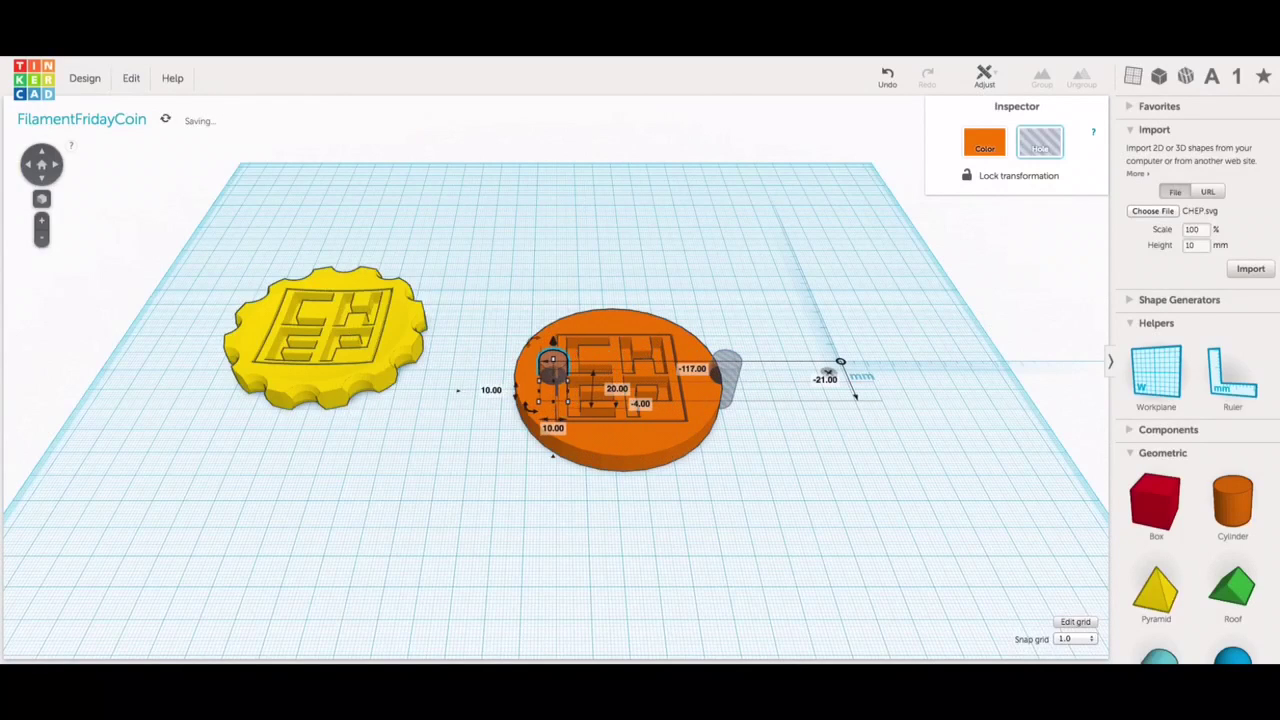
pyautogui.press('Left')
pyautogui.press('Left')
pyautogui.press('Left')
pyautogui.press('Left')
pyautogui.press('Left')
pyautogui.press('Left')
pyautogui.press('Left')
pyautogui.press('Left')
pyautogui.press('Left')
pyautogui.press('Left')
pyautogui.press('Left')
pyautogui.press('Left')
pyautogui.press('Left')
pyautogui.press('Left')
pyautogui.press('Left')
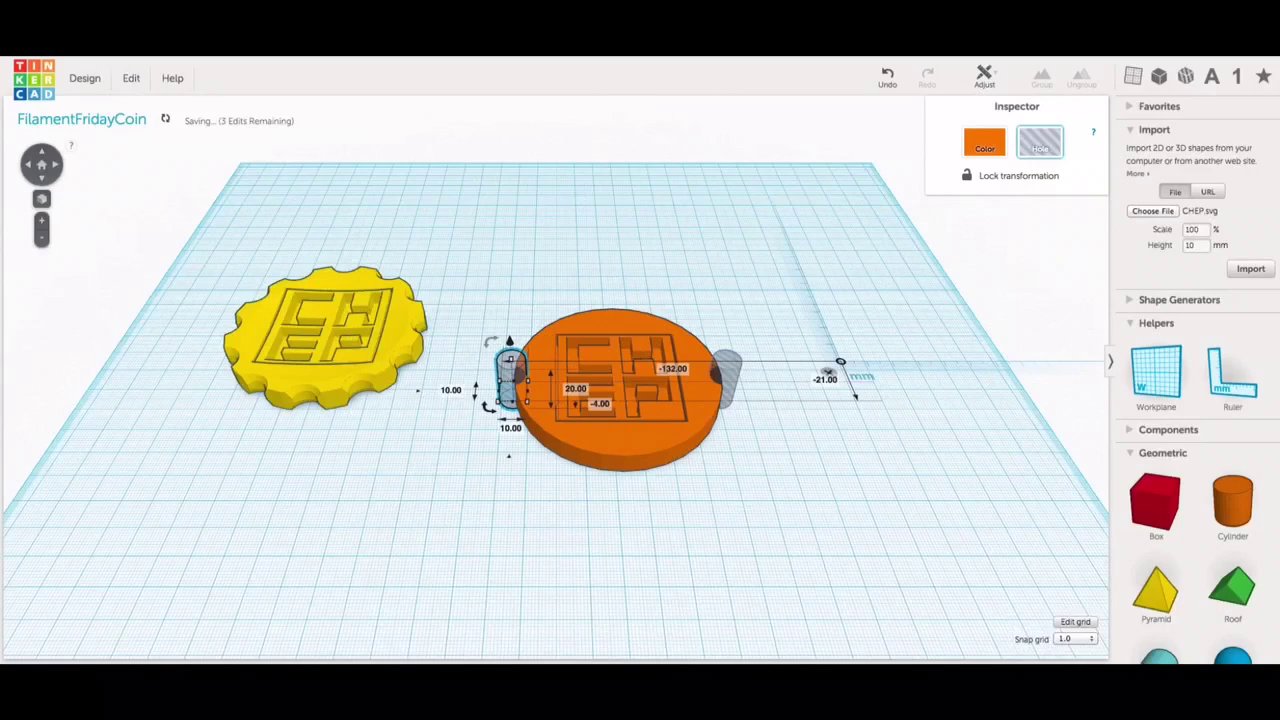
pyautogui.press('Left')
# Step: Group the two cylinder holes on opposite sides of the orange coin into a single pair
pyautogui.moveTo(915, 380); pyautogui.dragTo(915, 440, button='right')
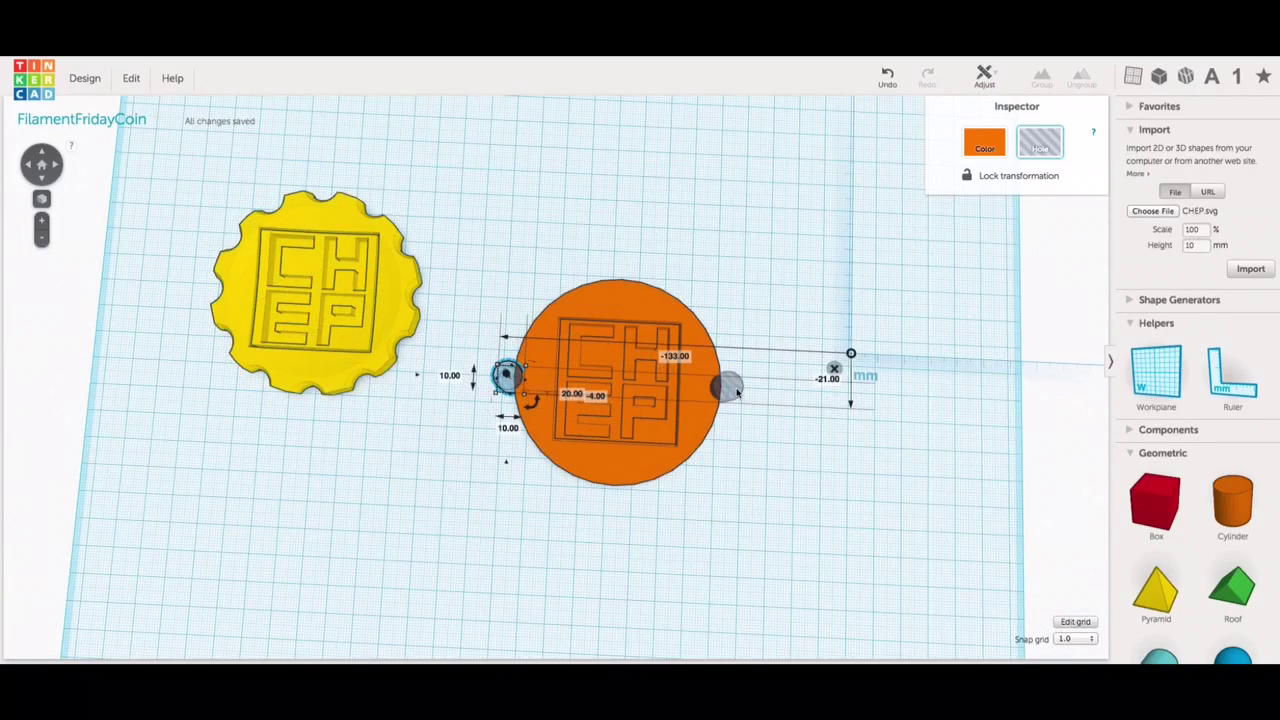
pyautogui.keyDown('shift'); pyautogui.click(737, 393); pyautogui.keyUp('shift')
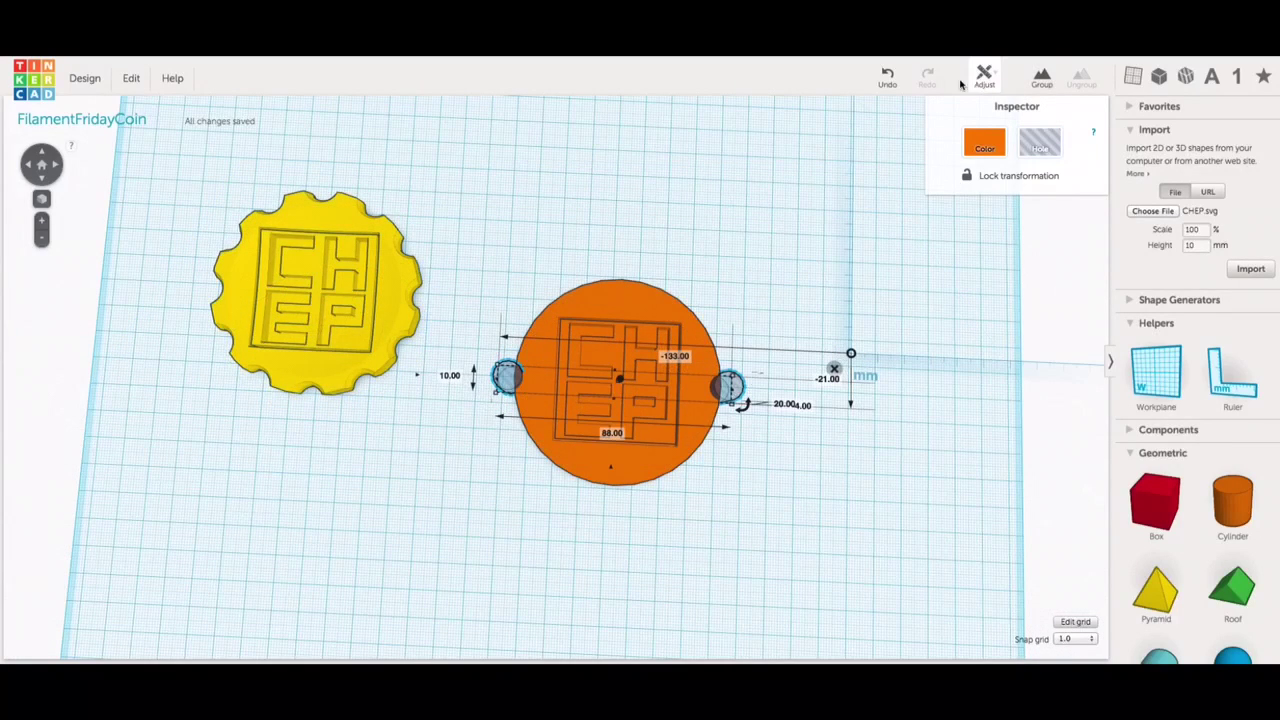
pyautogui.click(1041, 77)
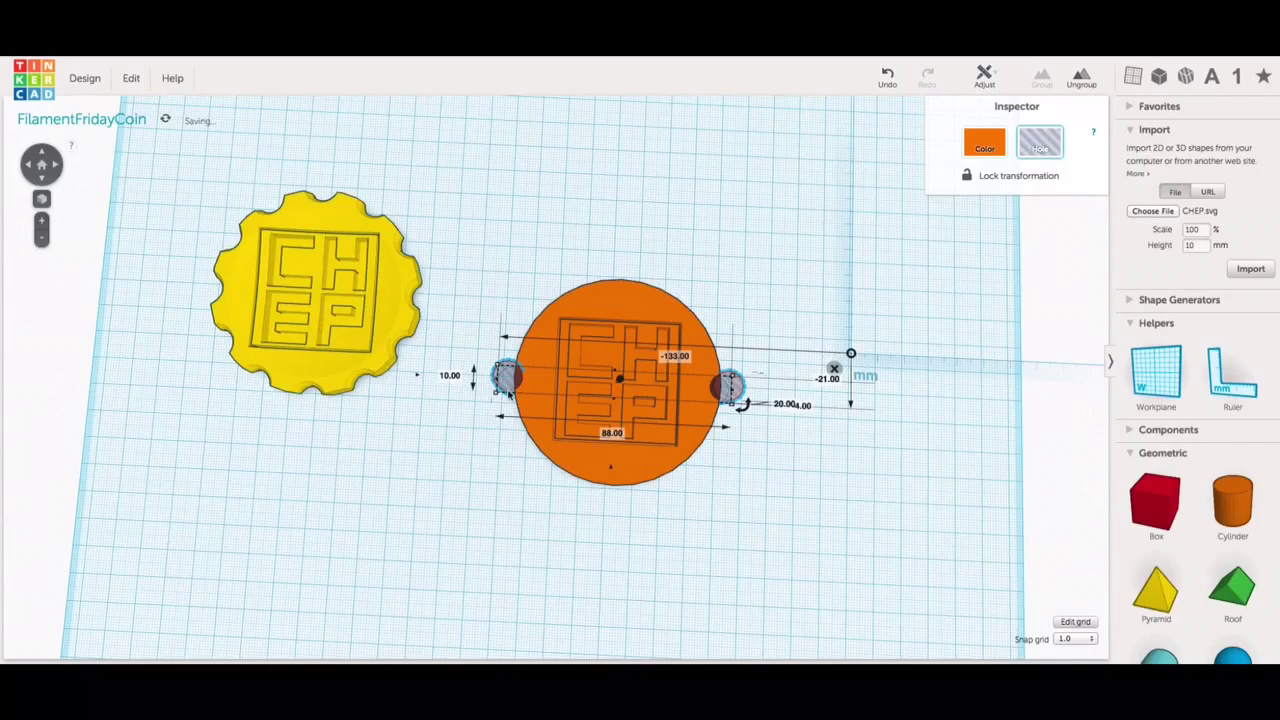
# Step: Duplicate the grouped hole pair and rotate the copy clockwise about 30 degrees around the coin's centre
pyautogui.click(130, 78)
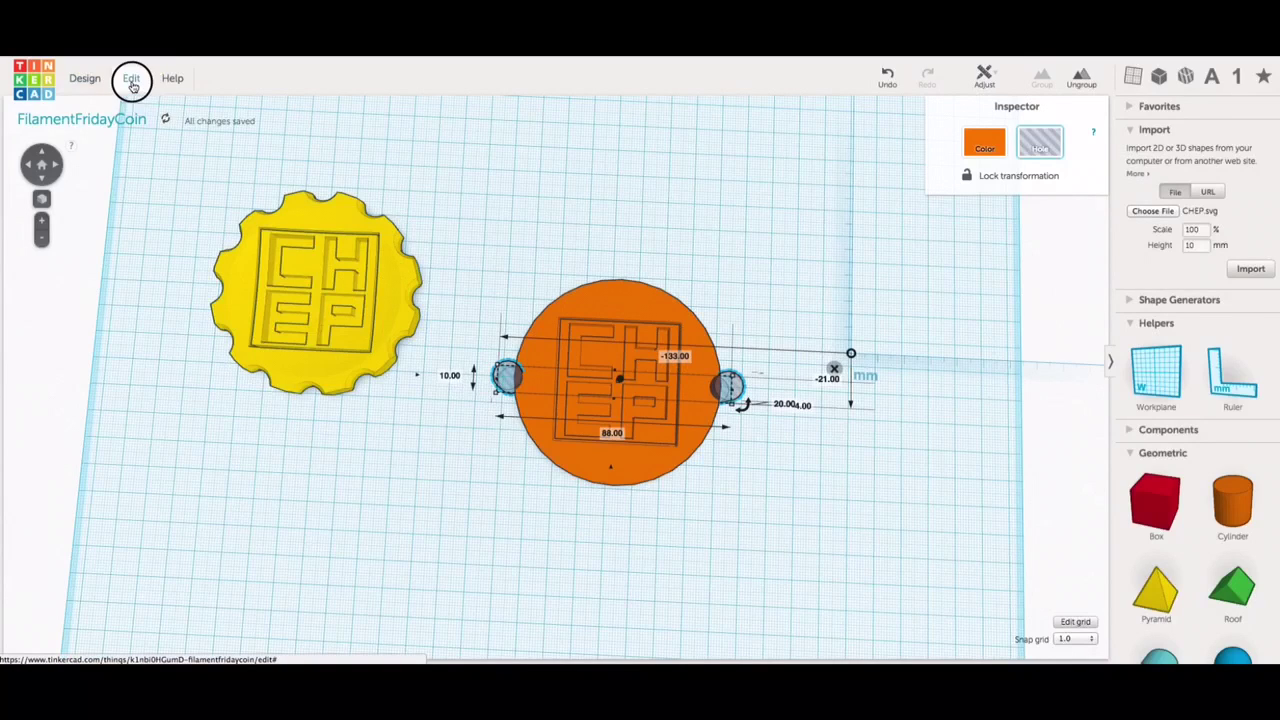
pyautogui.click(145, 140)
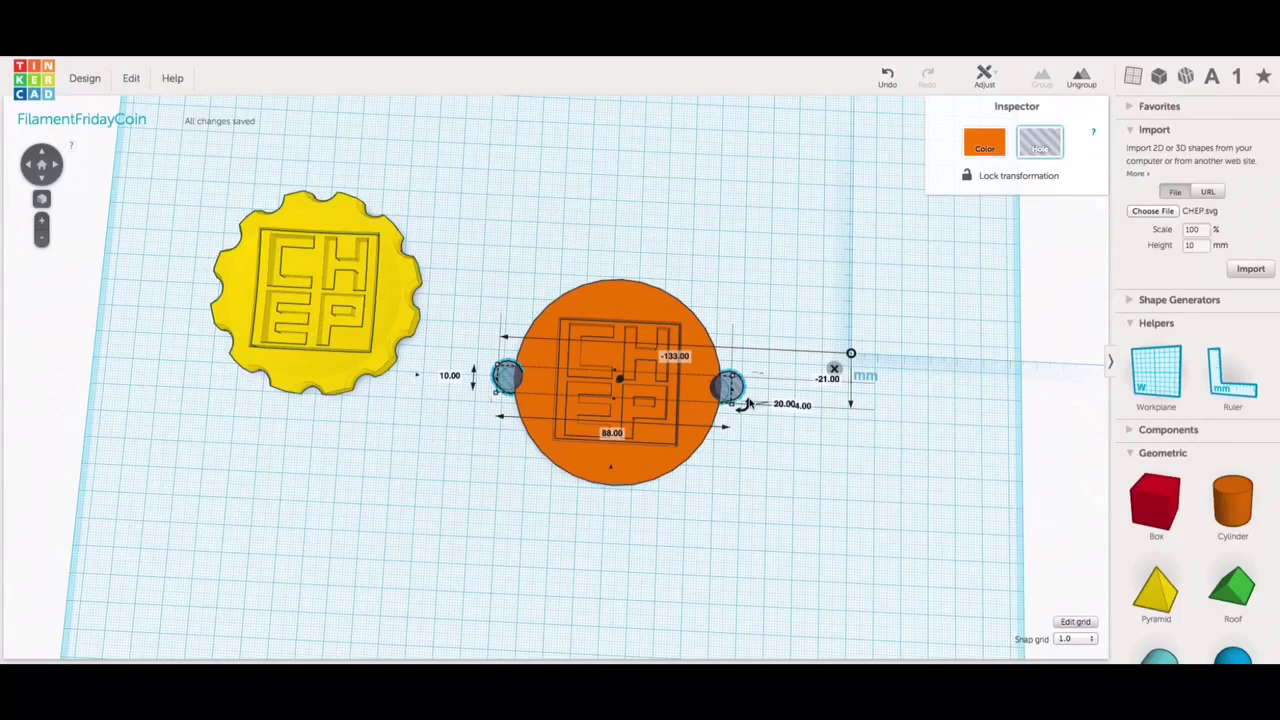
pyautogui.moveTo(747, 405); pyautogui.dragTo(749, 494)
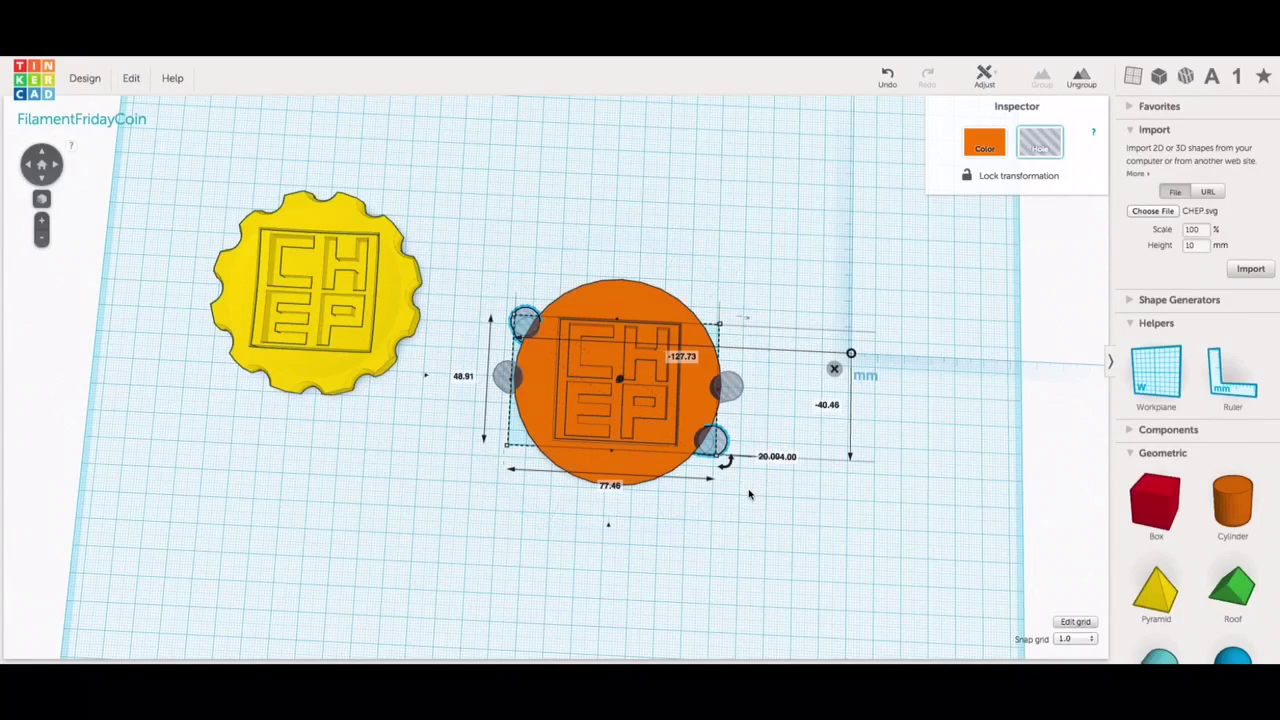
# Step: Repeat the rotated duplication four more times to ring the orange coin with 12 evenly spaced cylinder holes
pyautogui.click(131, 79)
pyautogui.click(143, 135)
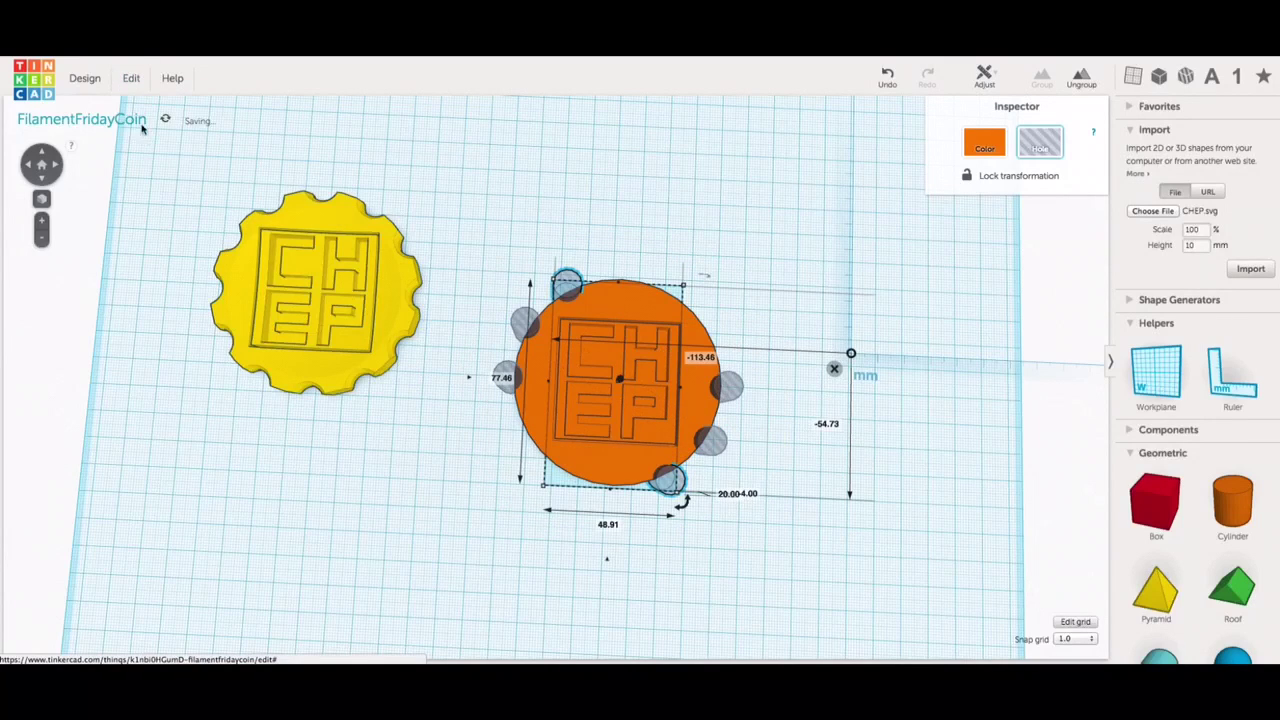
pyautogui.click(131, 79)
pyautogui.click(143, 137)
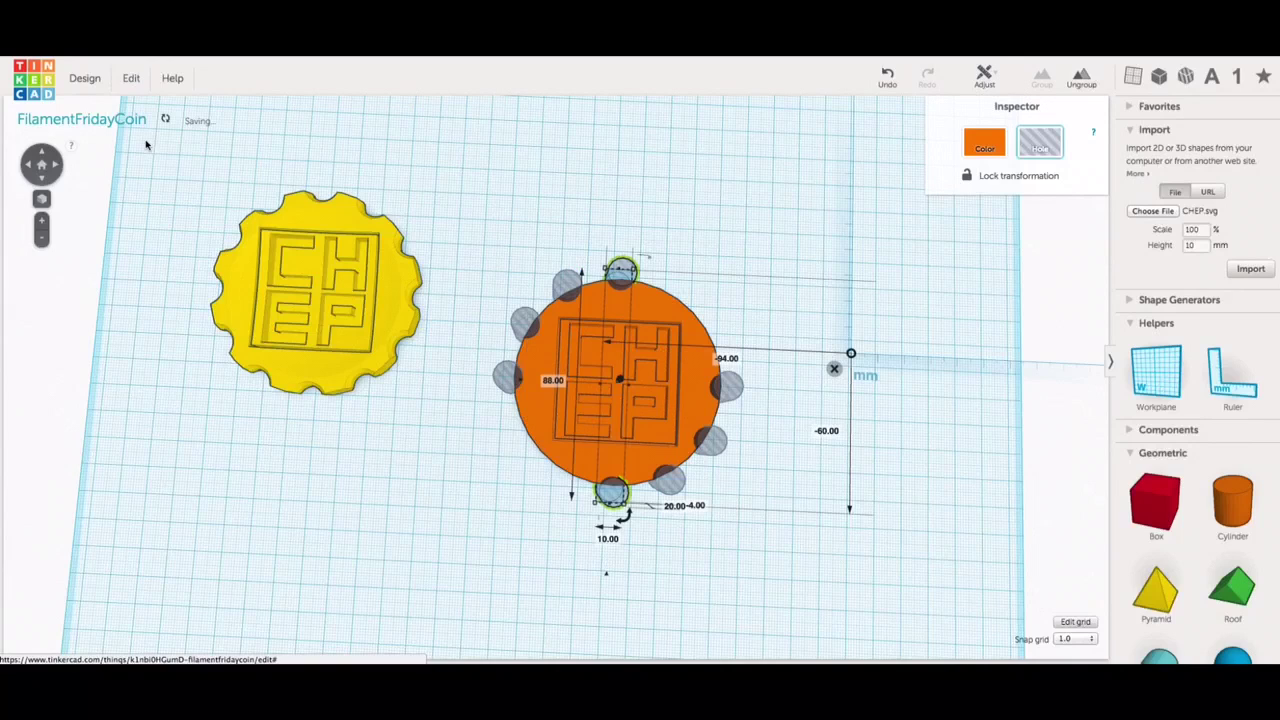
pyautogui.click(131, 79)
pyautogui.click(143, 139)
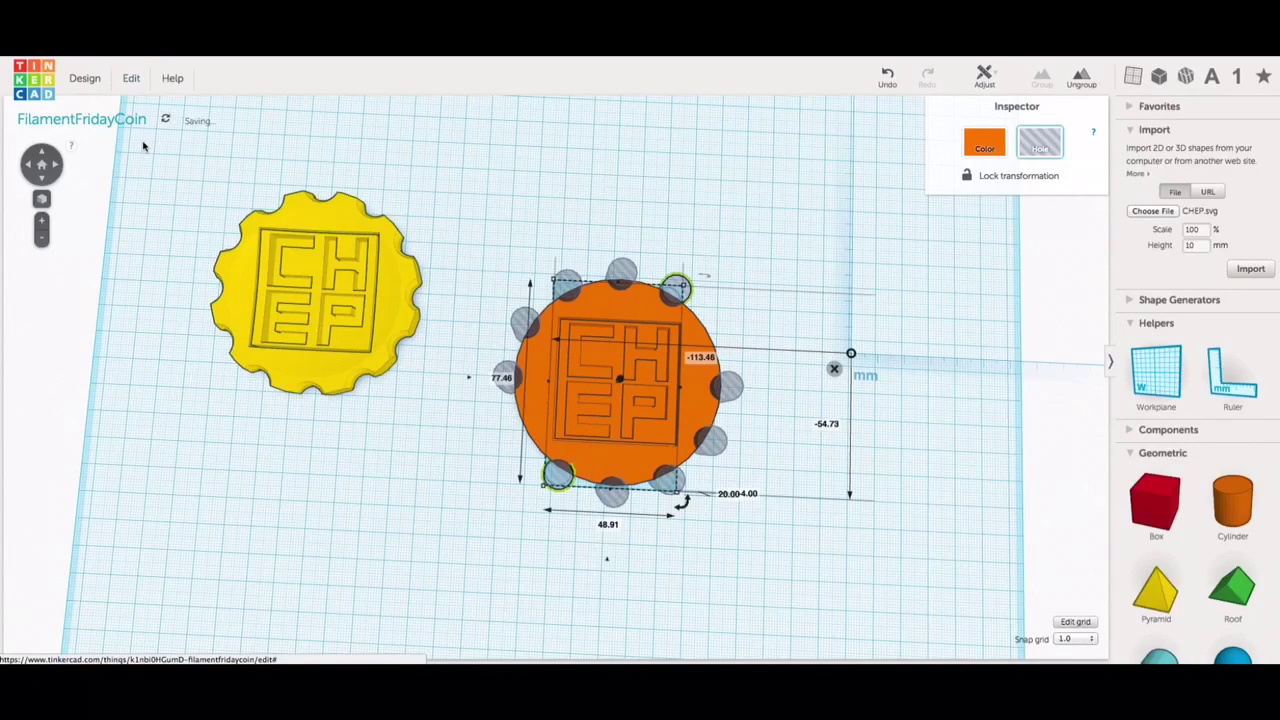
pyautogui.click(130, 78)
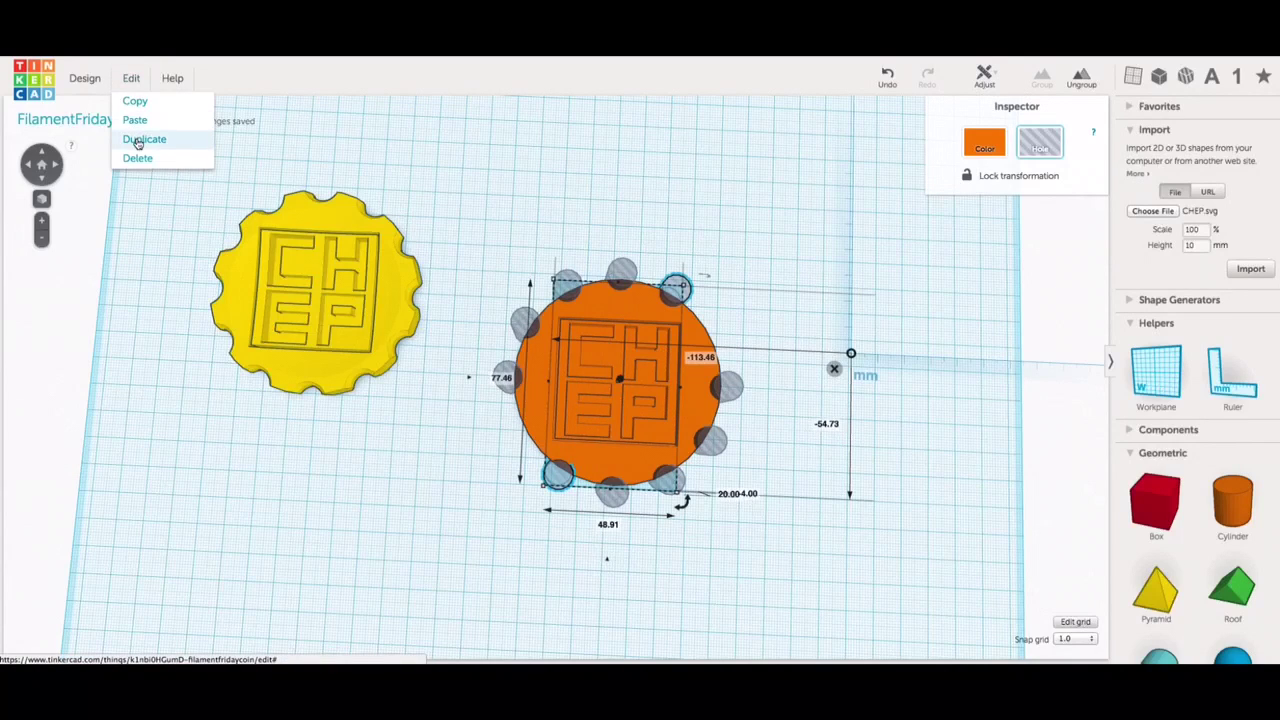
pyautogui.click(138, 141)
# Step: Group the orange coin with all the surrounding cylinder holes to cut the scalloped notches into its edge
pyautogui.moveTo(480, 232); pyautogui.dragTo(790, 560)
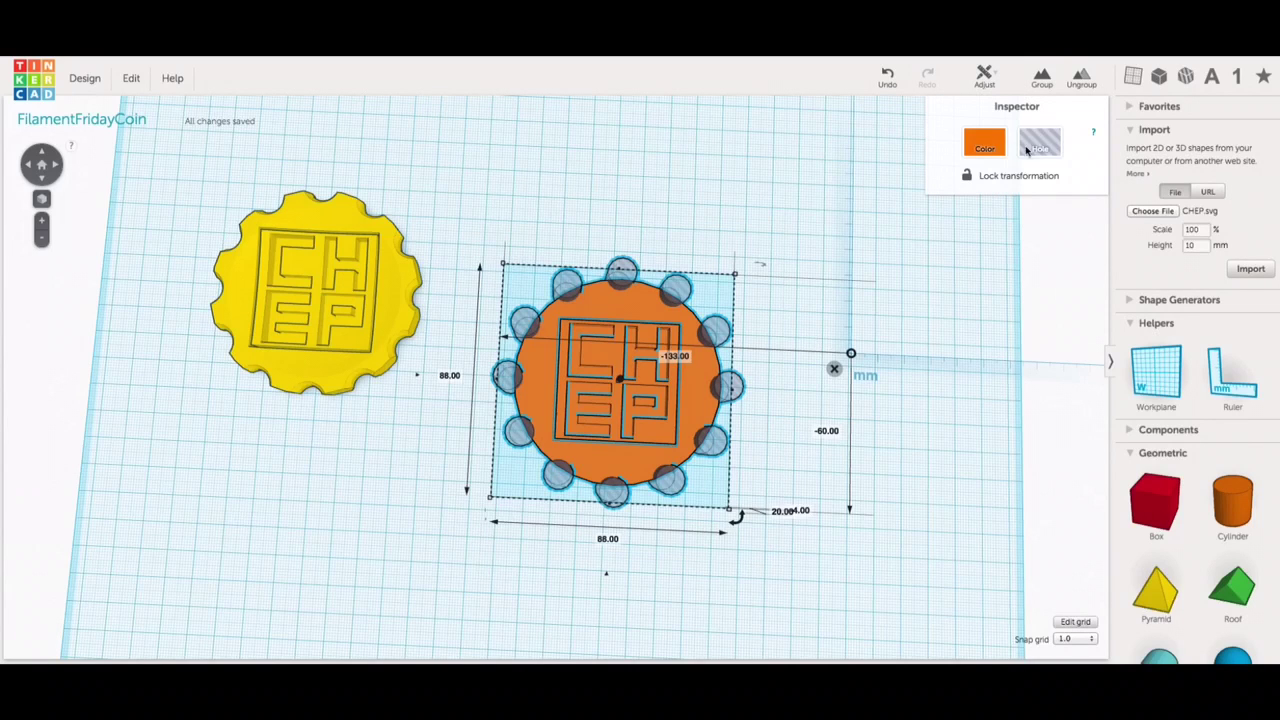
pyautogui.click(1044, 78)
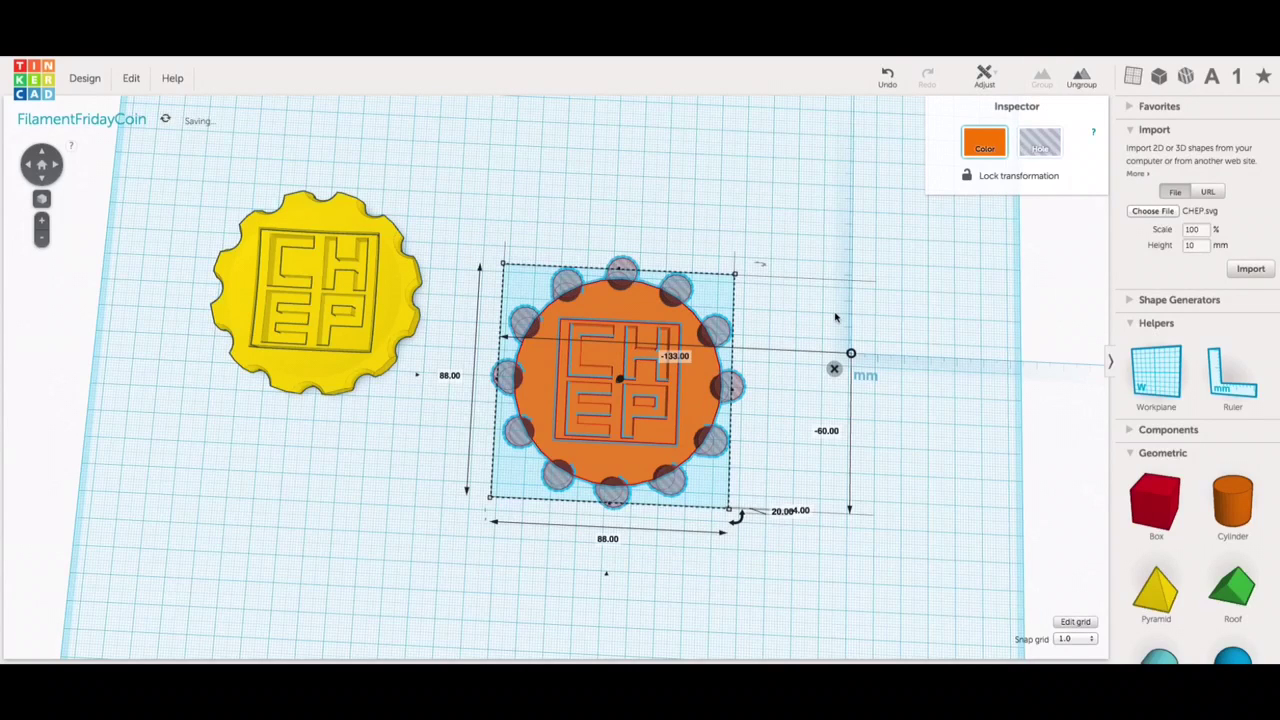
pyautogui.click(755, 402)
pyautogui.moveTo(763, 406)
pyautogui.mouseDown(button='right')
pyautogui.moveTo(771, 297)
pyautogui.moveTo(759, 215)
pyautogui.moveTo(769, 420)
pyautogui.mouseUp(button='right')
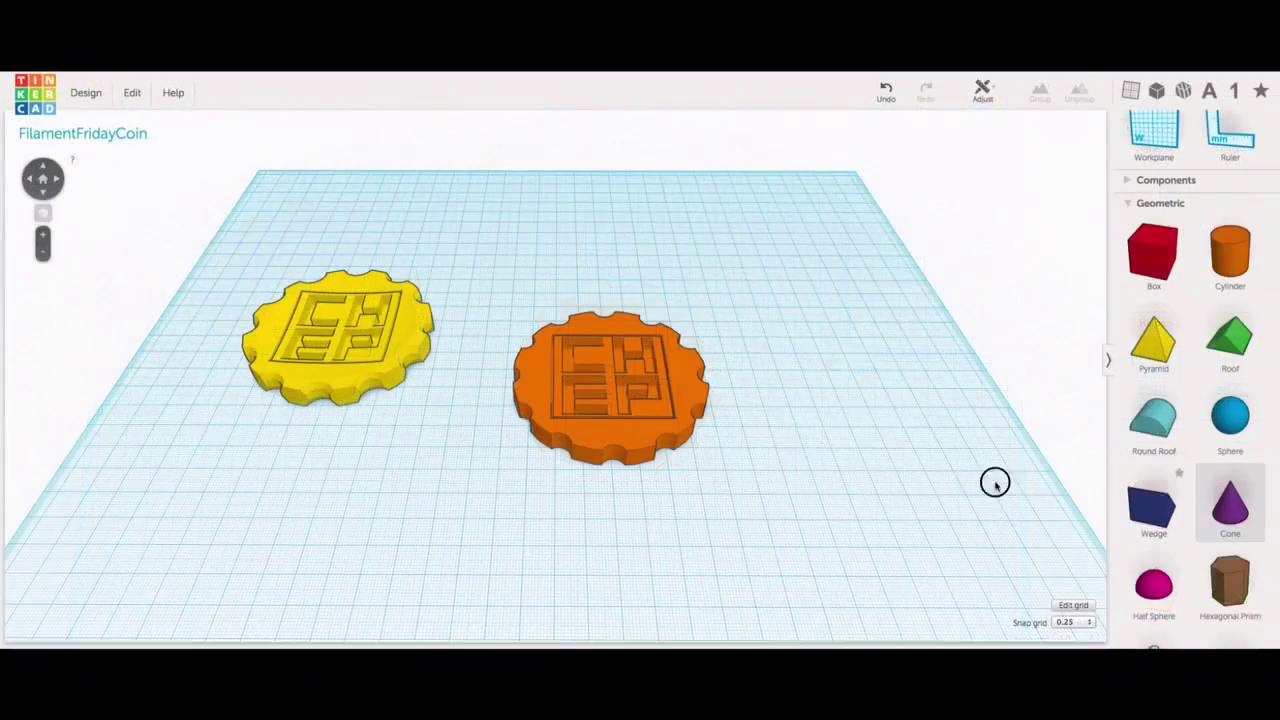
# Step: Add a cone on the workplane beside the orange coin and duplicate it in place
pyautogui.moveTo(995, 483); pyautogui.dragTo(796, 407)
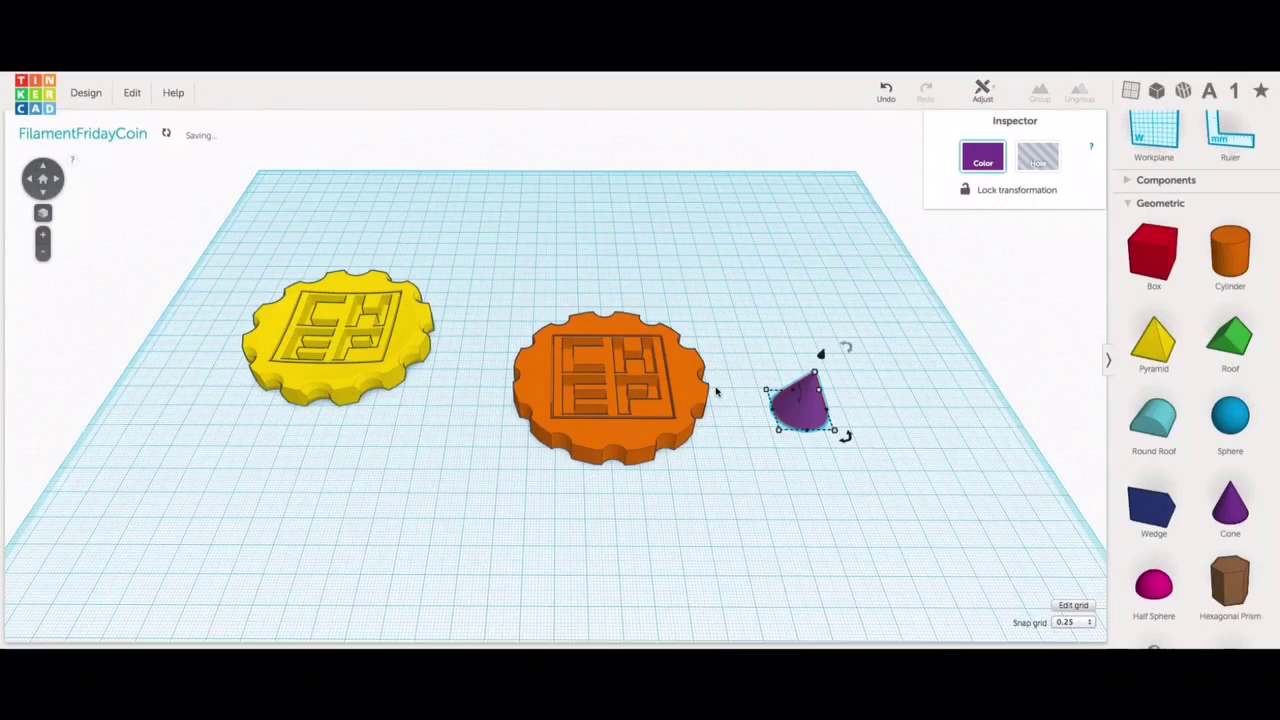
pyautogui.moveTo(132, 96)
pyautogui.click(143, 151)
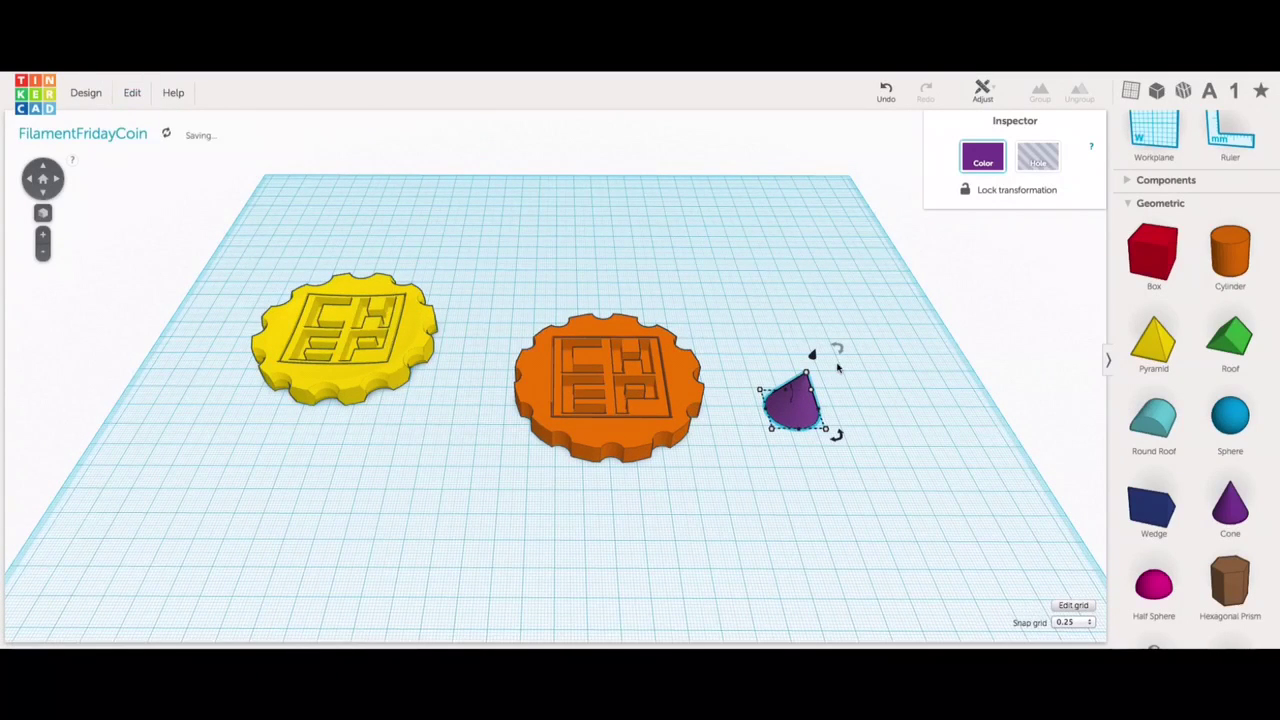
# Step: Mirror the cone copy vertically so the two cones form an hourglass shape
pyautogui.click(985, 91)
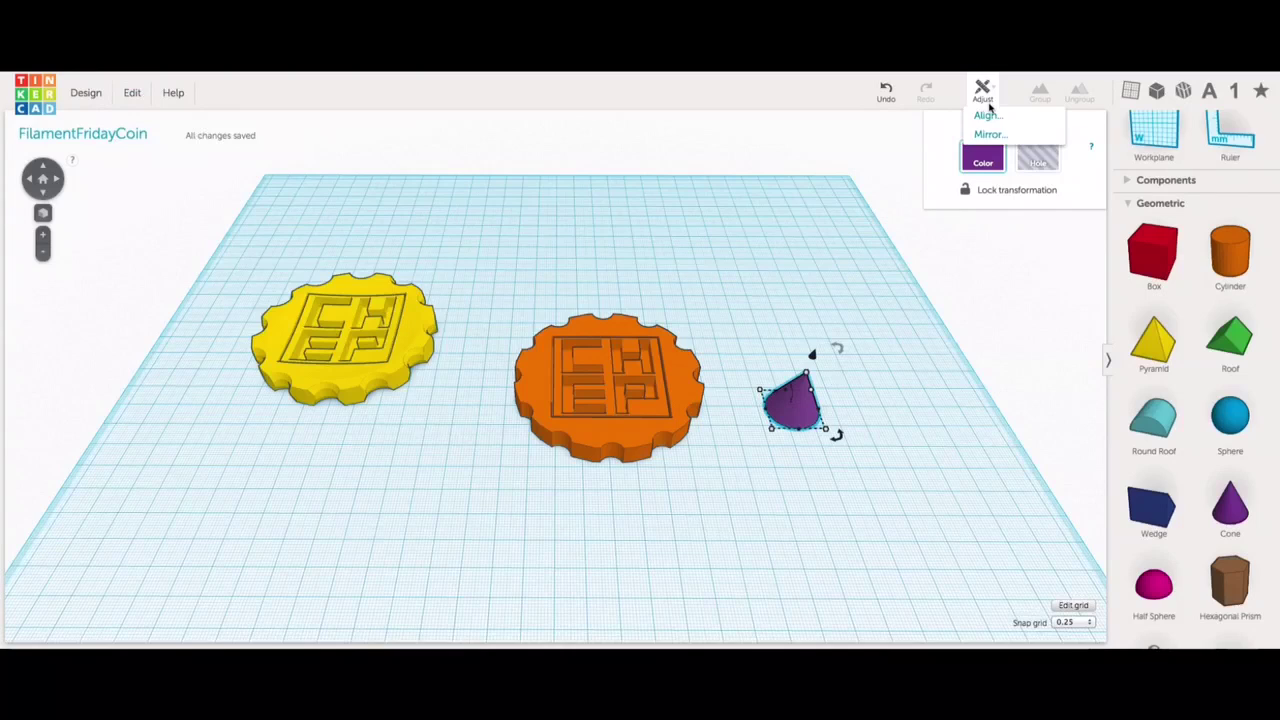
pyautogui.click(987, 136)
pyautogui.click(854, 408)
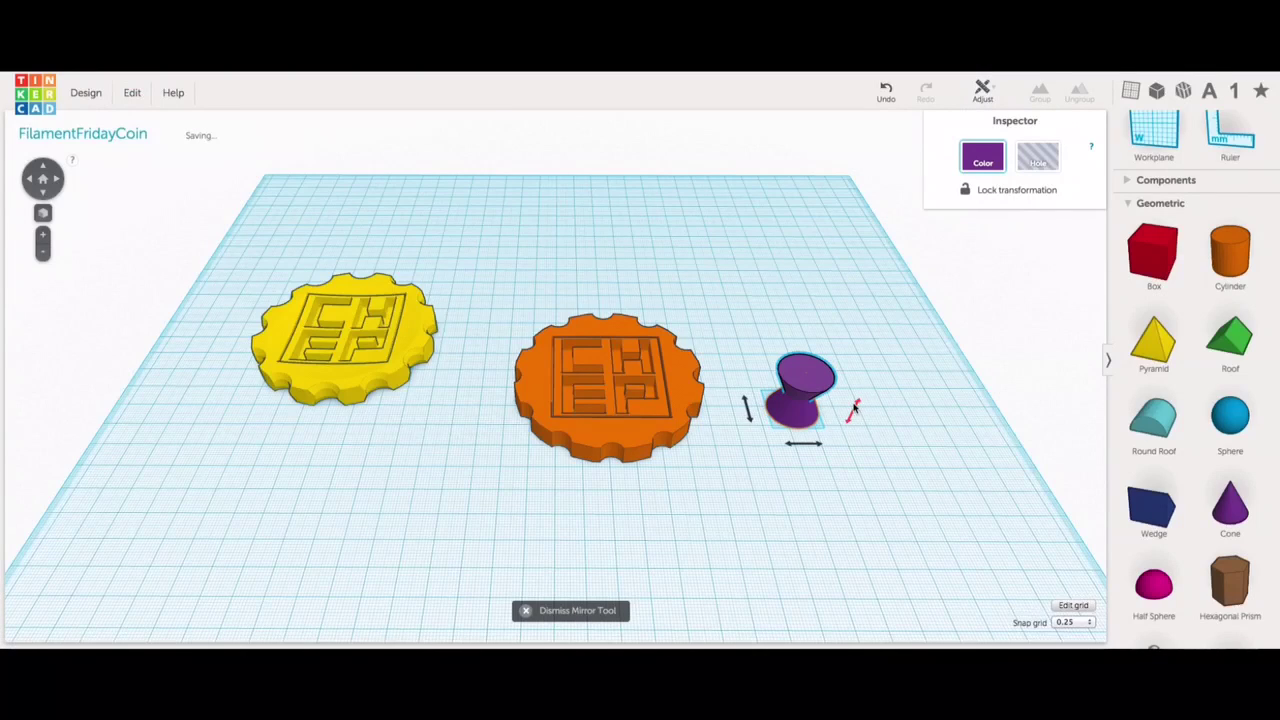
# Step: Group the two opposing cones and turn the resulting hourglass shape into a hole
pyautogui.moveTo(785, 380); pyautogui.dragTo(766, 366, button='right')
pyautogui.click(766, 366)
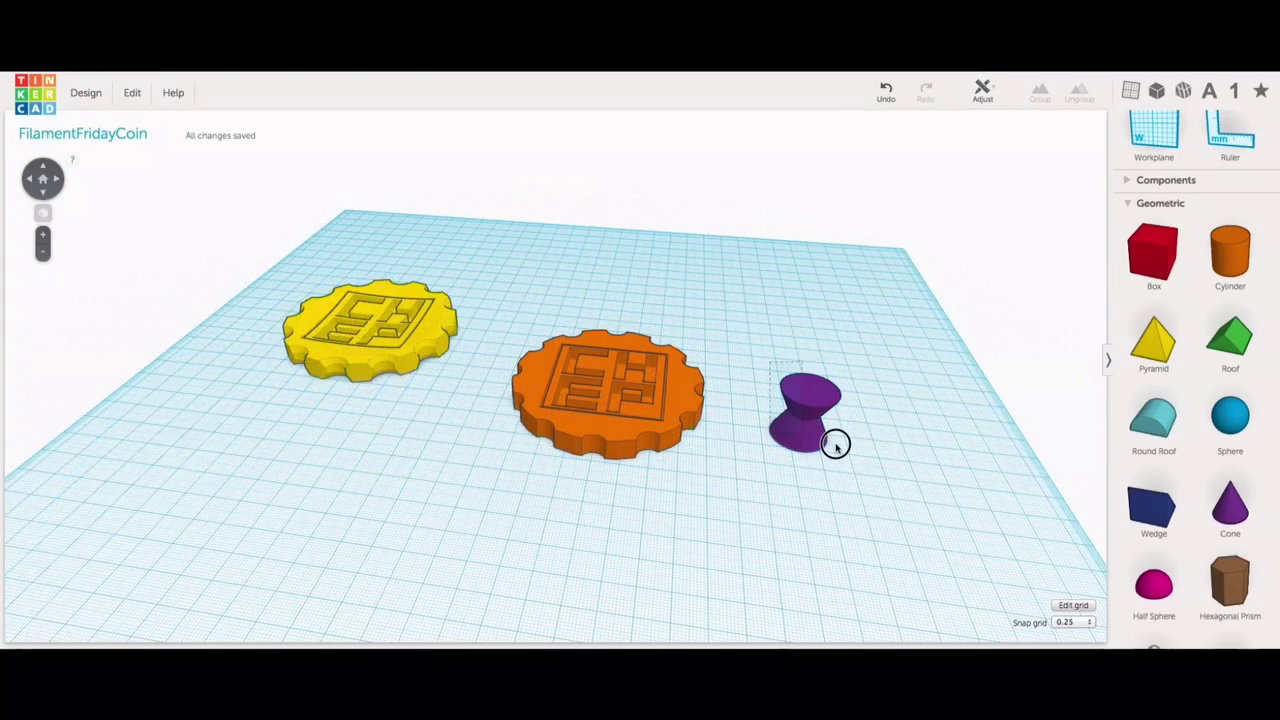
pyautogui.click(851, 460)
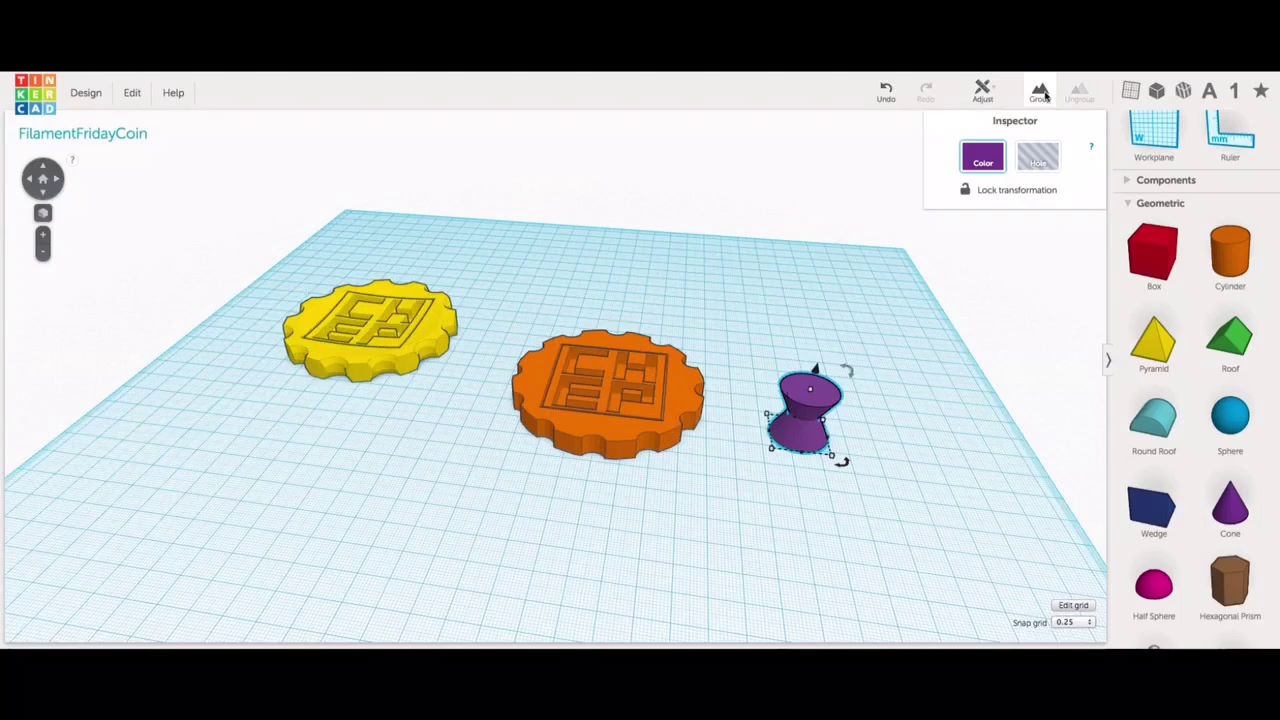
pyautogui.click(1040, 92)
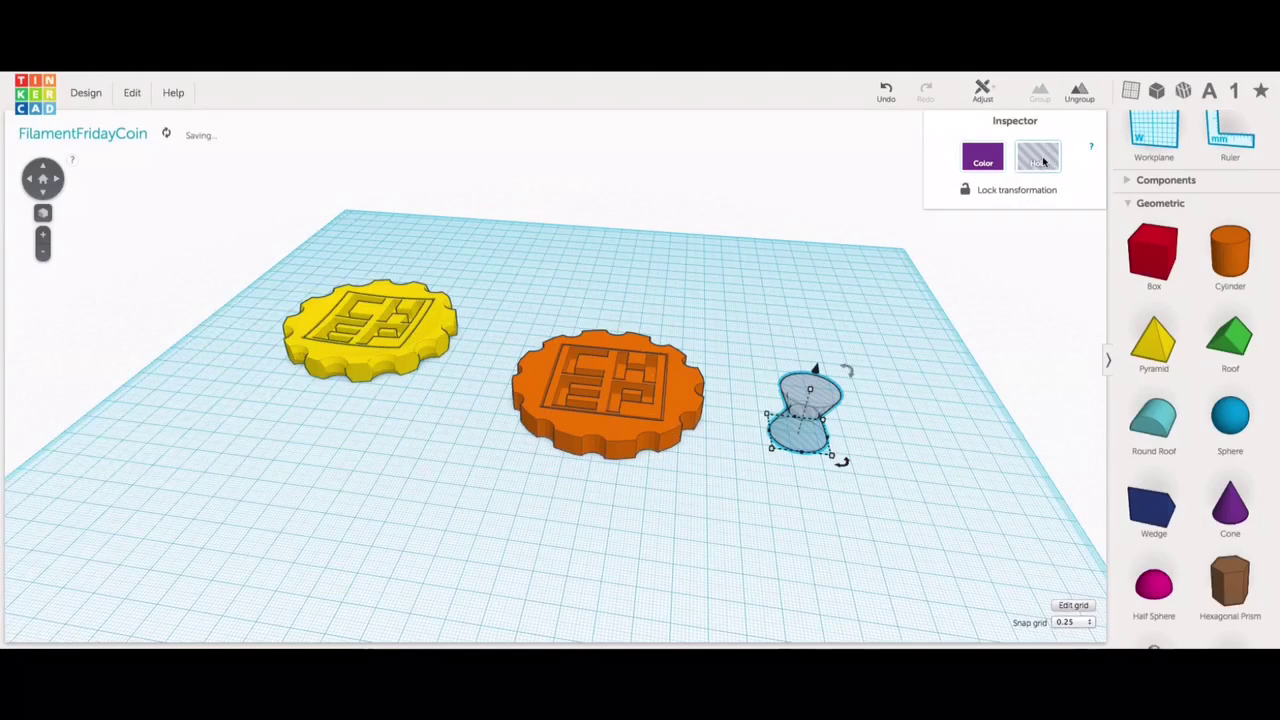
# Step: Align the orange coin and the hourglass hole at their middle height
pyautogui.click(814, 486)
pyautogui.press('Tab')
pyautogui.keyDown('shift'); pyautogui.click(817, 404); pyautogui.keyUp('shift')
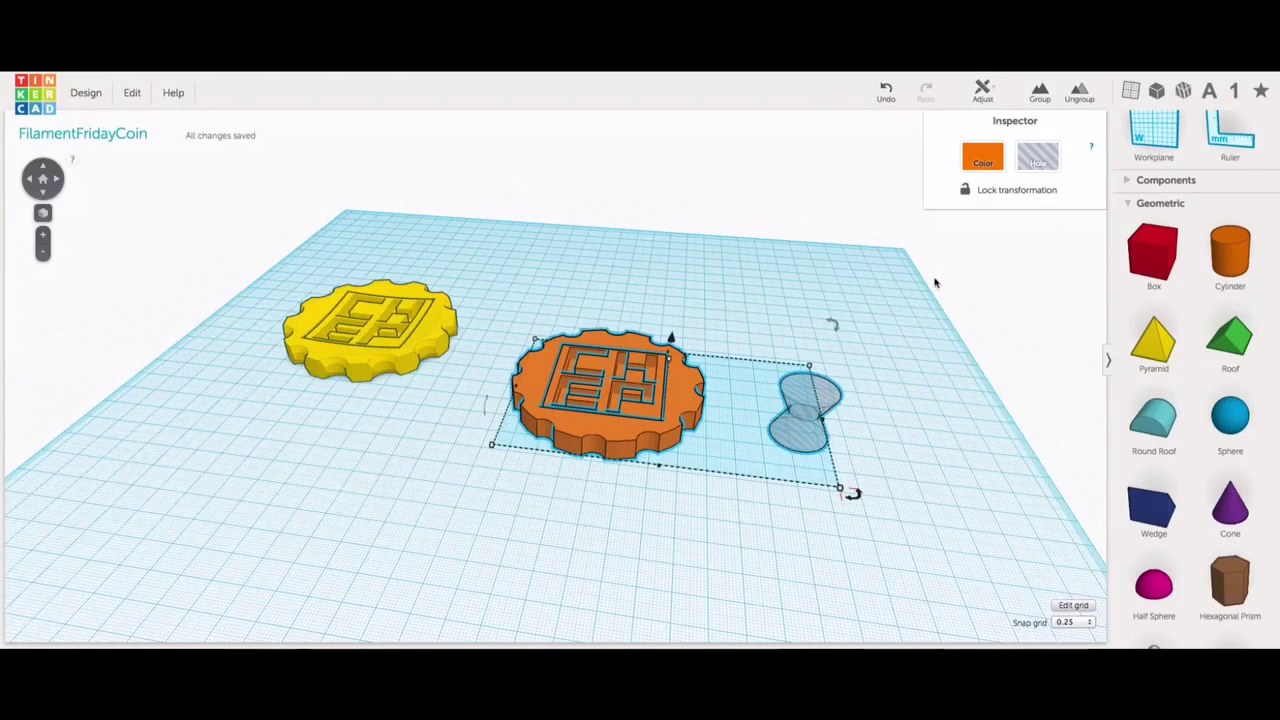
pyautogui.click(983, 92)
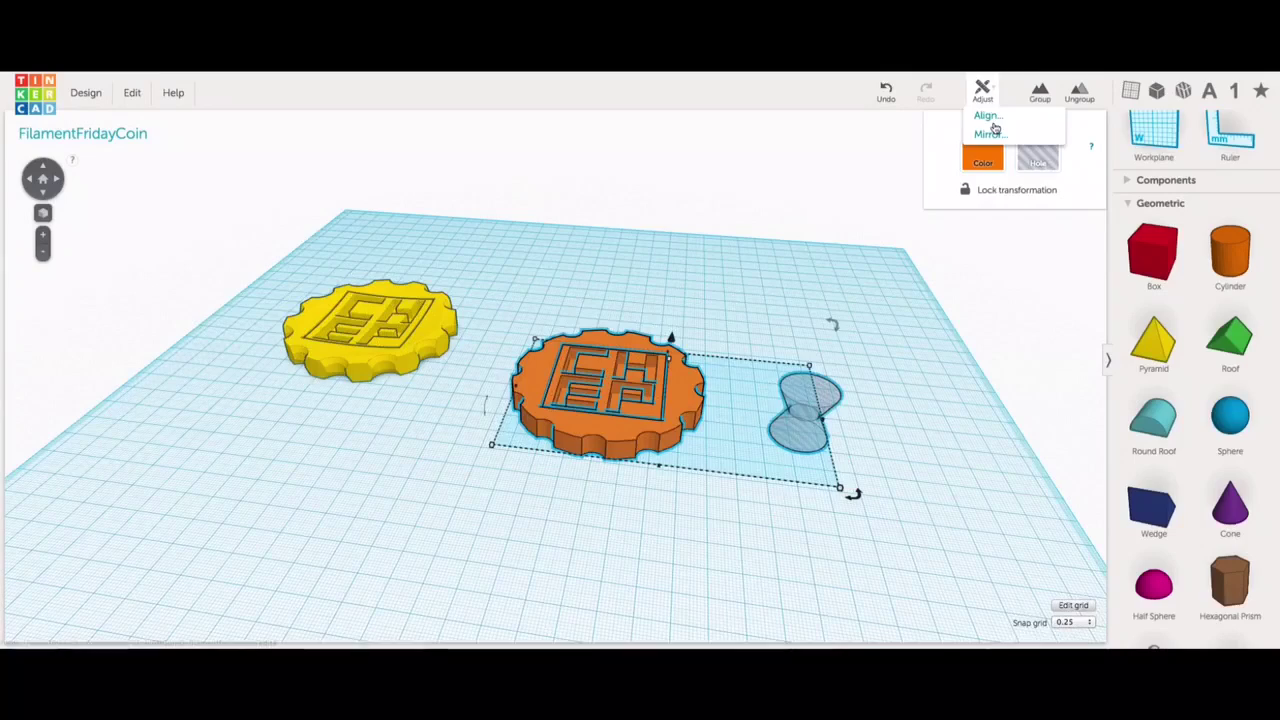
pyautogui.click(989, 117)
pyautogui.moveTo(890, 440); pyautogui.dragTo(662, 373, button='right')
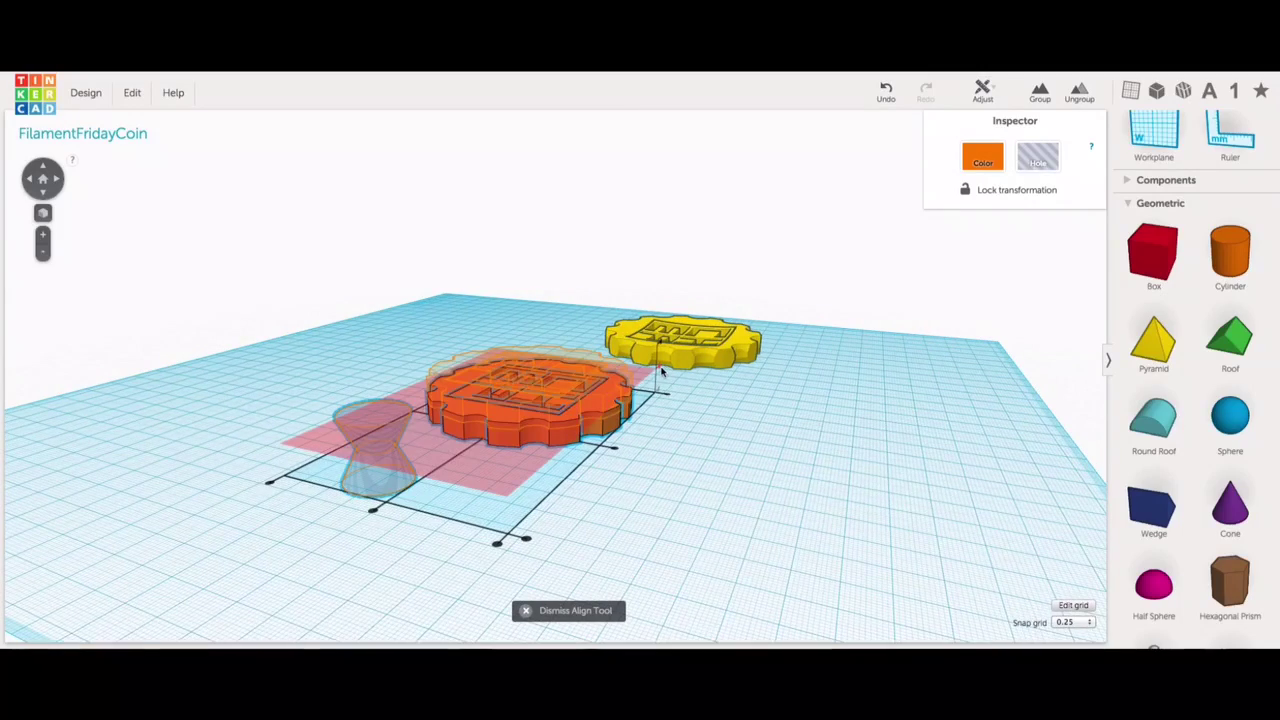
pyautogui.click(661, 372)
# Step: Move the hourglass hole onto the notch at the orange coin's edge and nudge it until it is centred in the notch
pyautogui.moveTo(686, 443); pyautogui.dragTo(940, 430, button='right')
pyautogui.moveTo(760, 405); pyautogui.dragTo(686, 397)
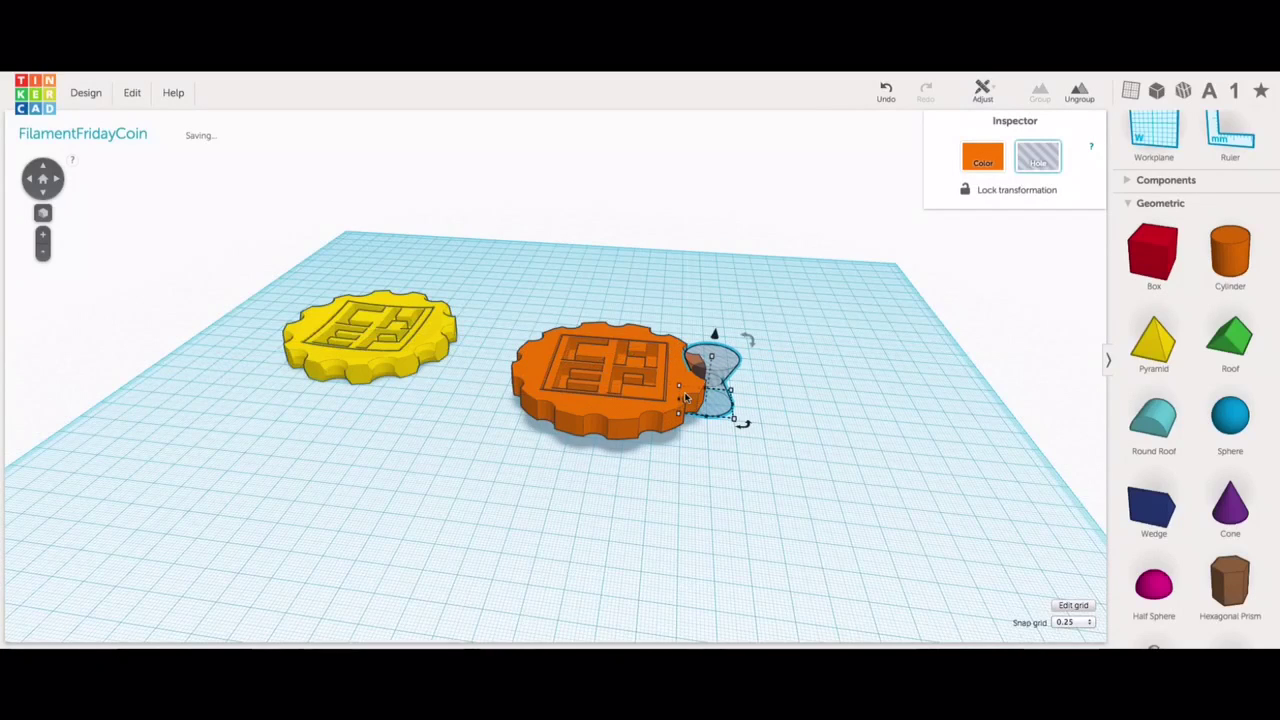
pyautogui.click(43, 213)
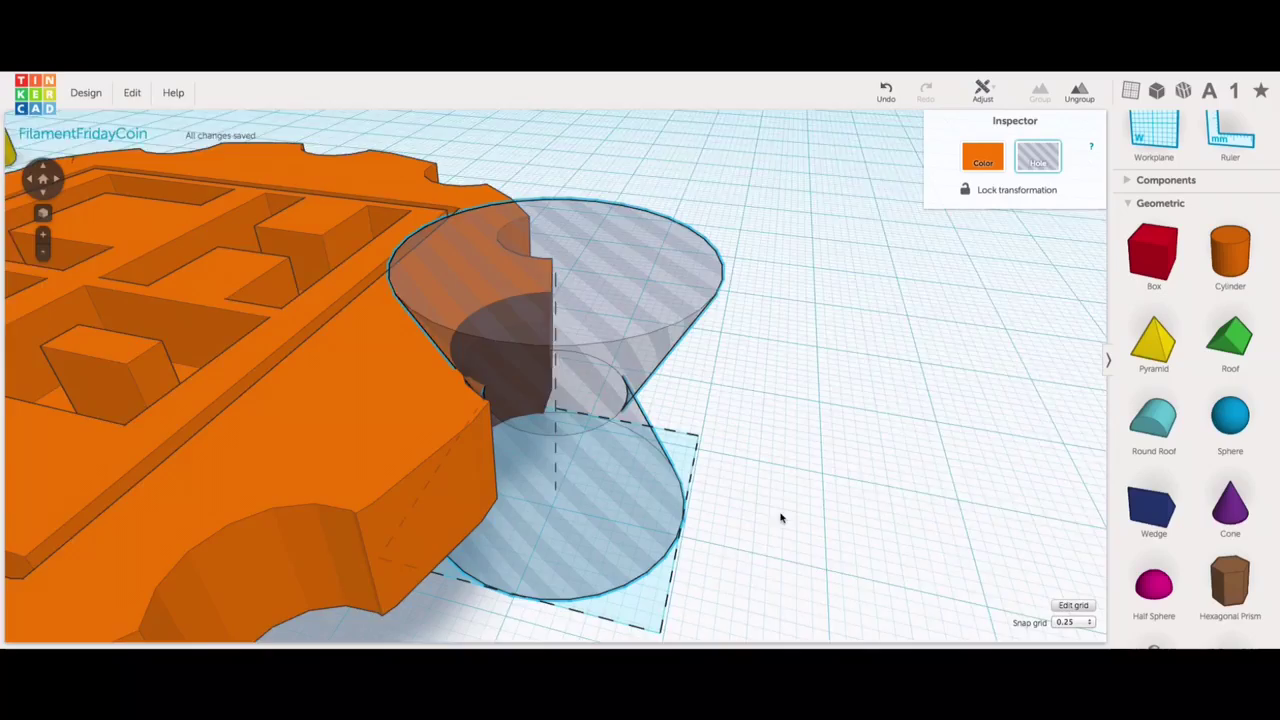
pyautogui.moveTo(781, 518); pyautogui.dragTo(589, 583, button='right')
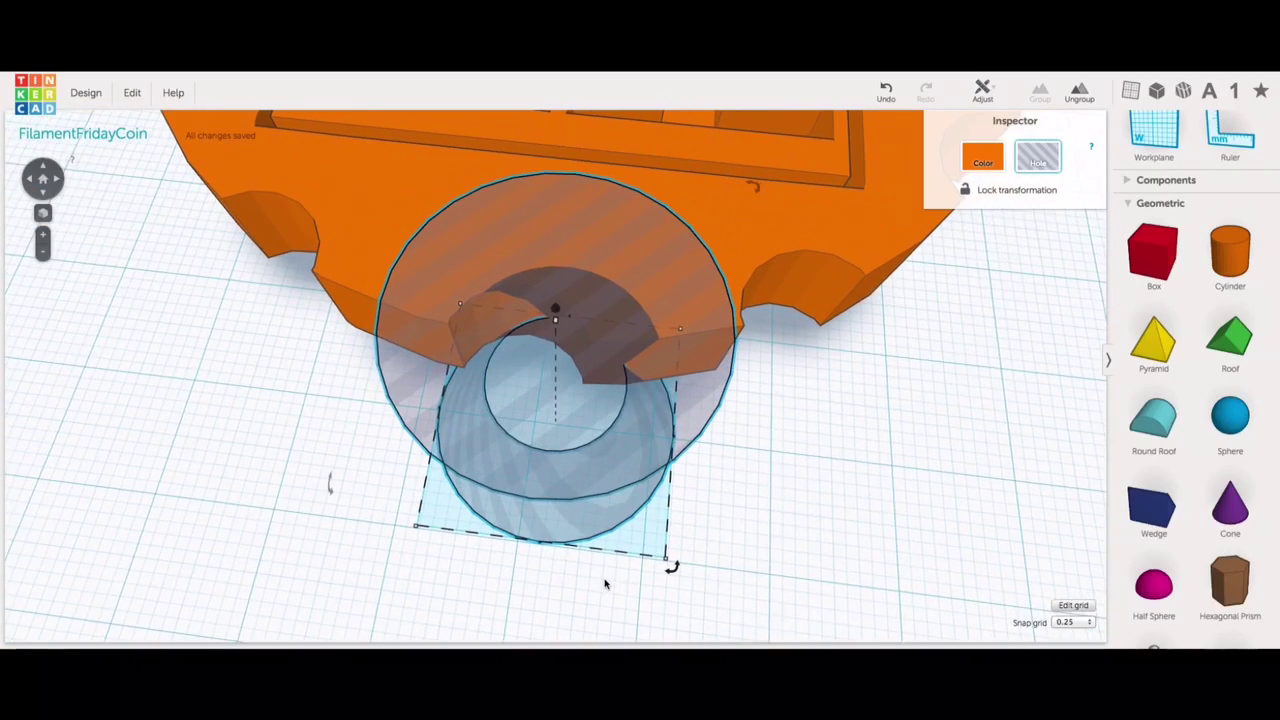
pyautogui.moveTo(606, 583); pyautogui.dragTo(598, 584, button='right')
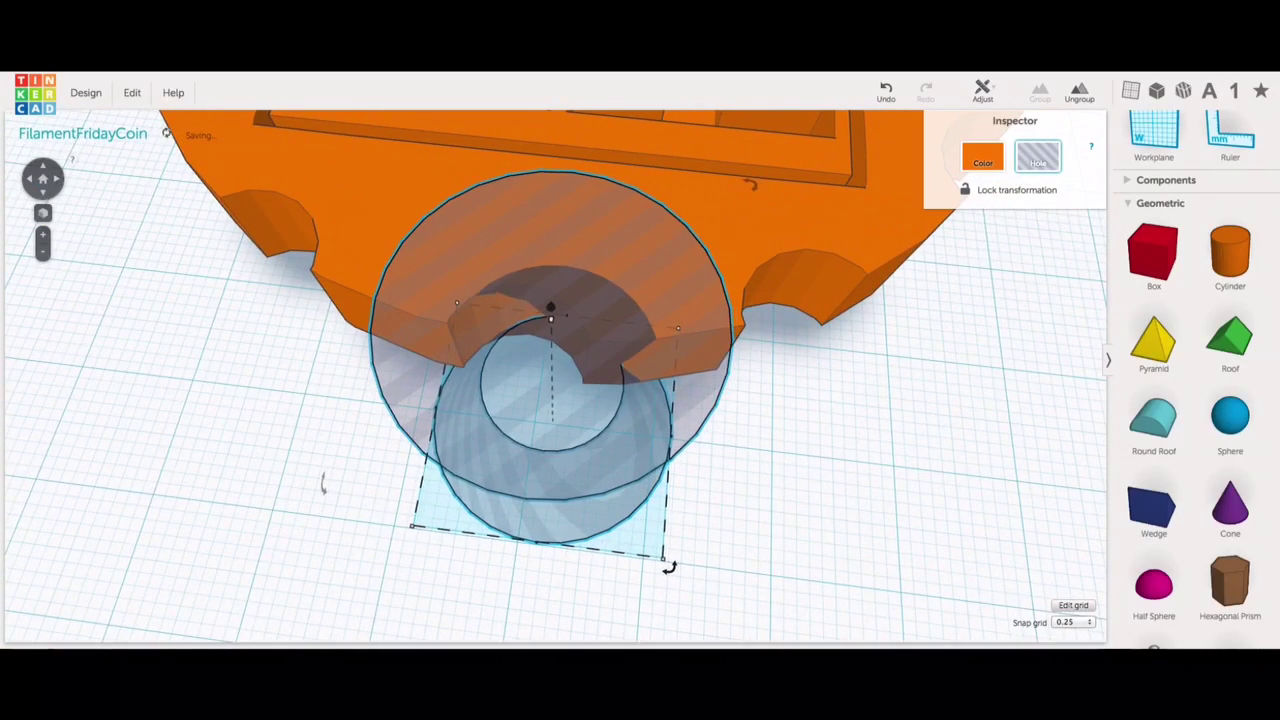
pyautogui.press('Left')
pyautogui.press('Left')
pyautogui.press('Left')
pyautogui.press('Left')
pyautogui.press('Left')
pyautogui.press('Left')
pyautogui.press('Left')
pyautogui.press('Left')
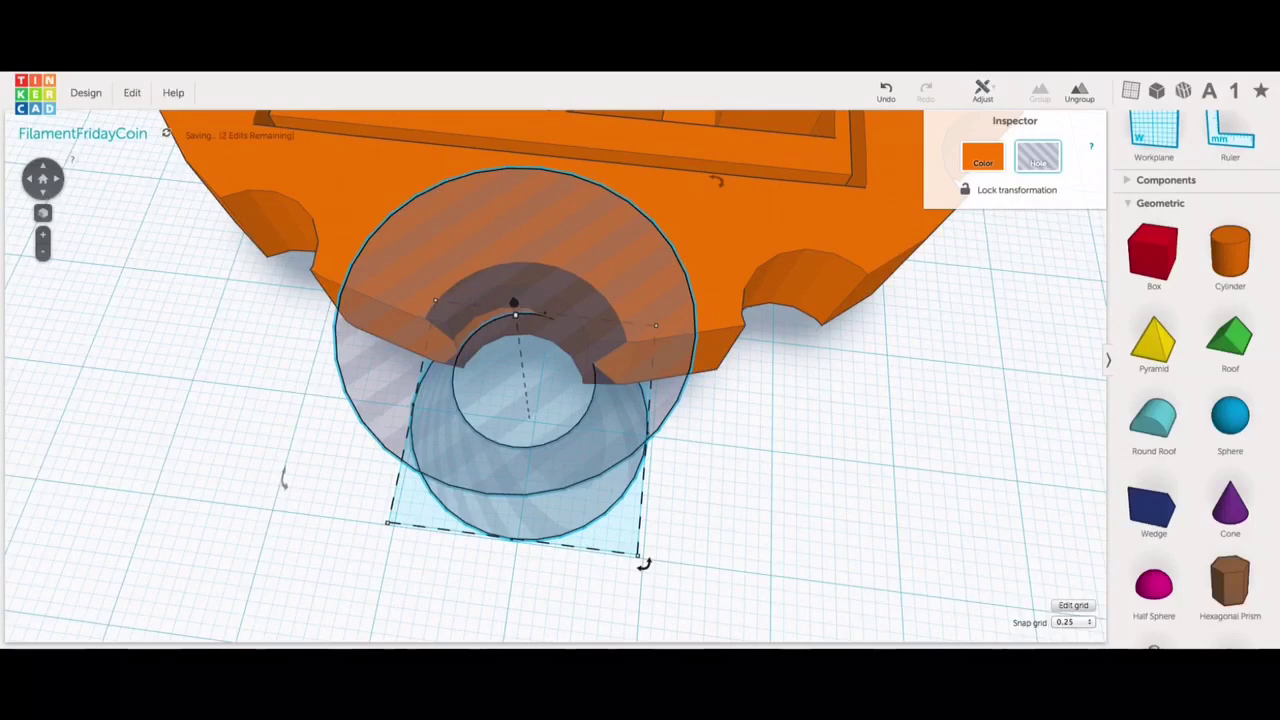
pyautogui.press('Left')
pyautogui.press('Left')
pyautogui.press('Left')
pyautogui.press('Left')
pyautogui.press('Right')
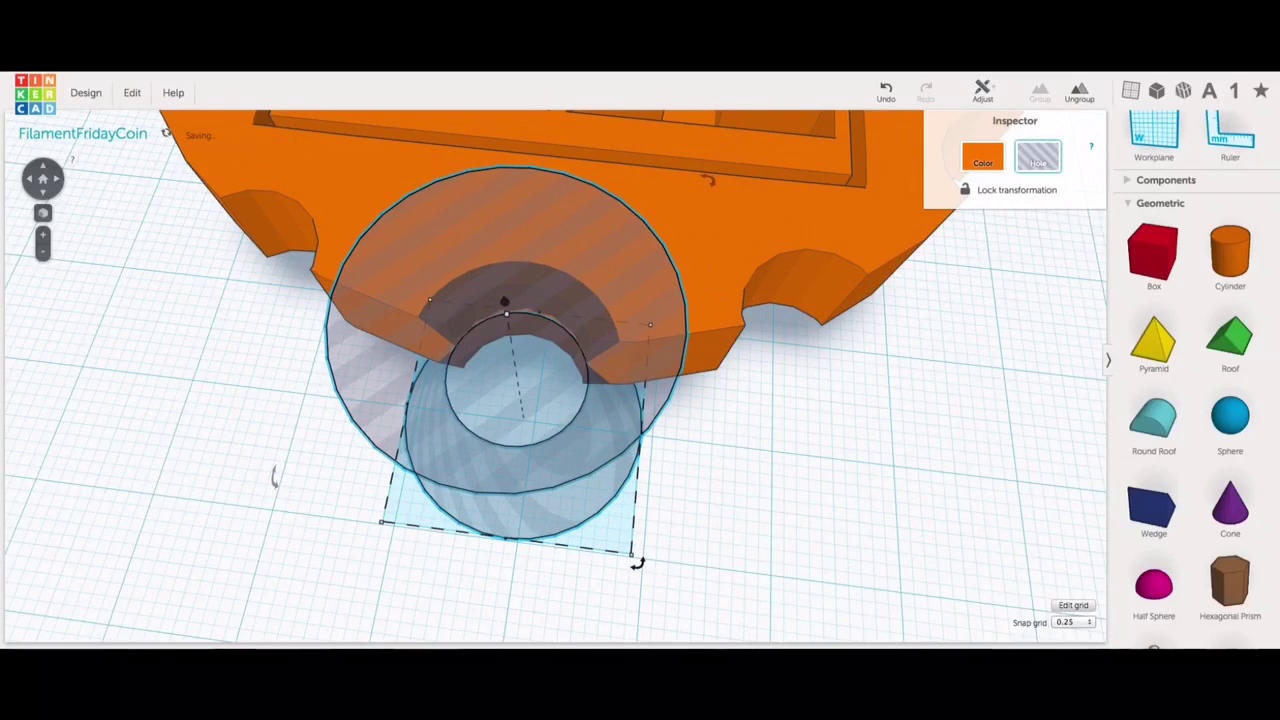
pyautogui.press('Down')
pyautogui.press('Down')
pyautogui.press('Down')
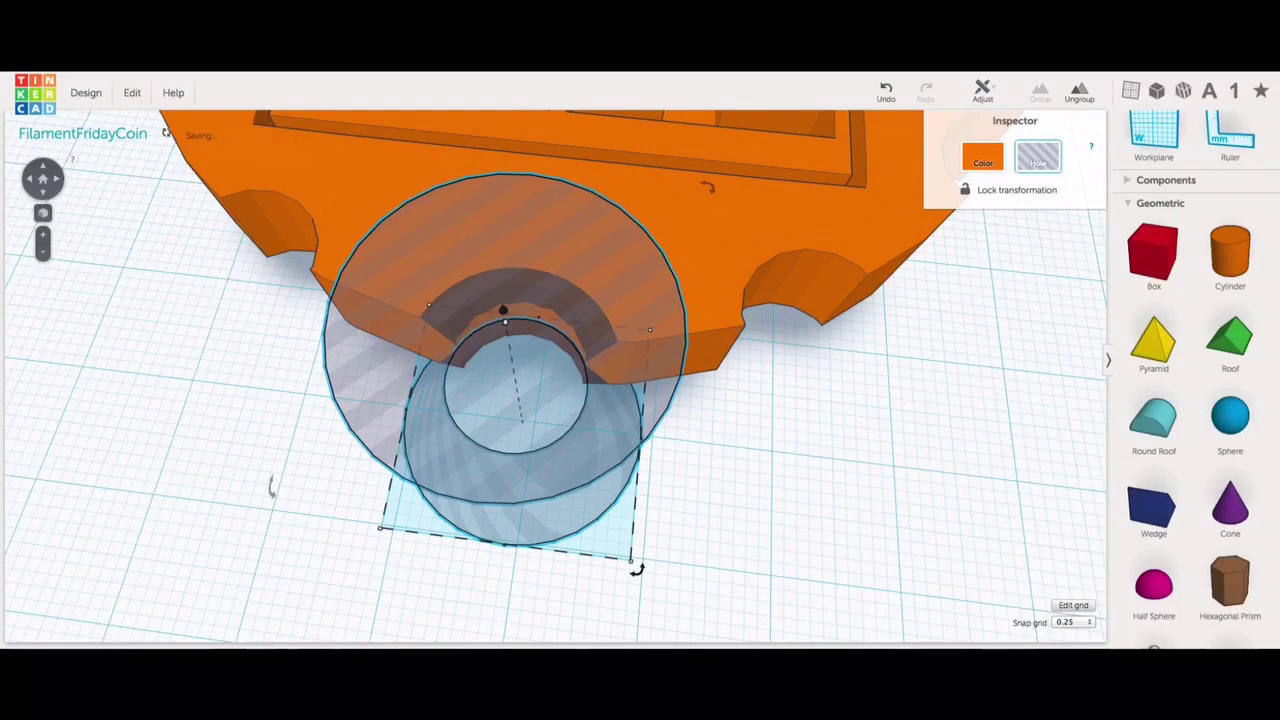
pyautogui.press('Down')
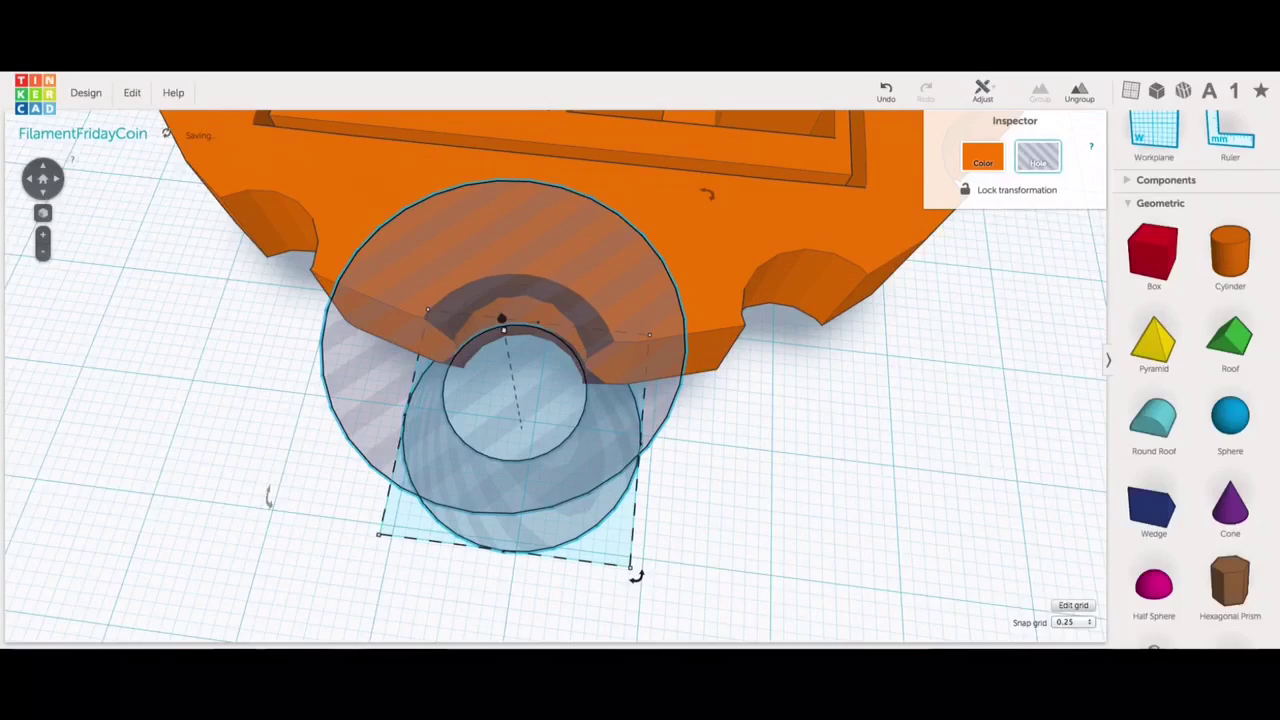
# Step: Duplicate the hourglass hole and move the copy straight across the coin into the opposite notch
pyautogui.press('f')
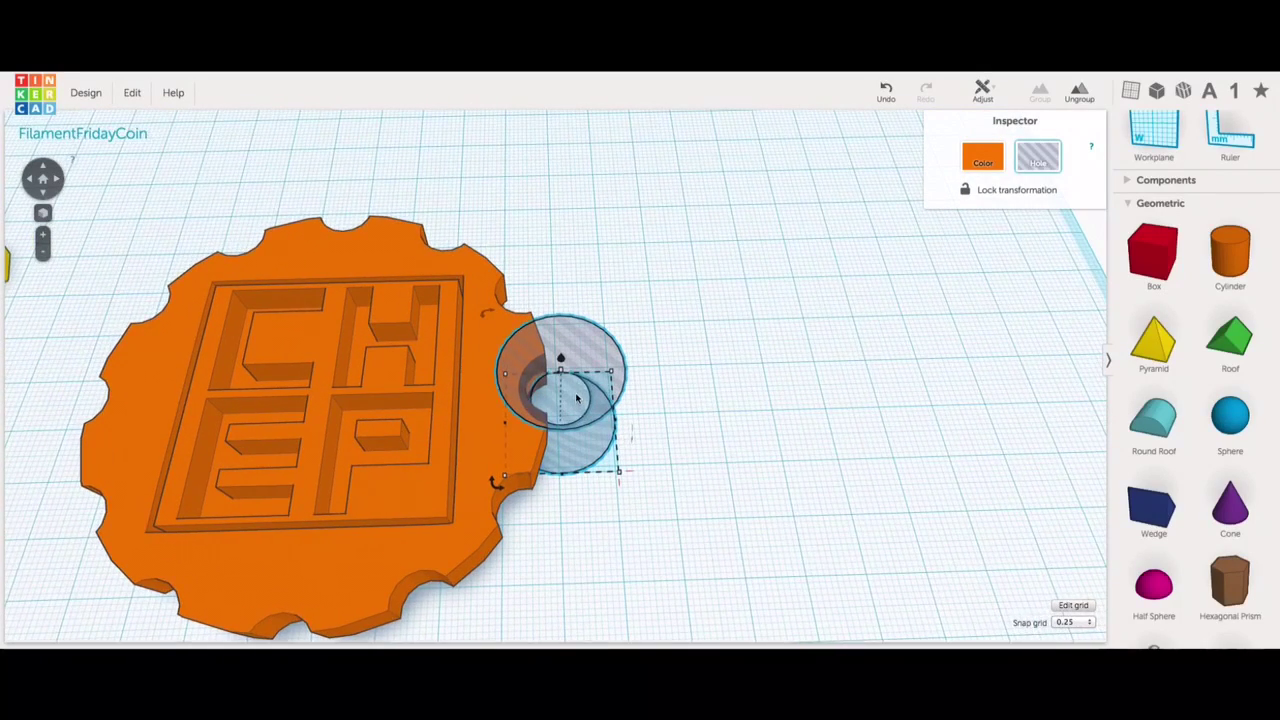
pyautogui.click(131, 93)
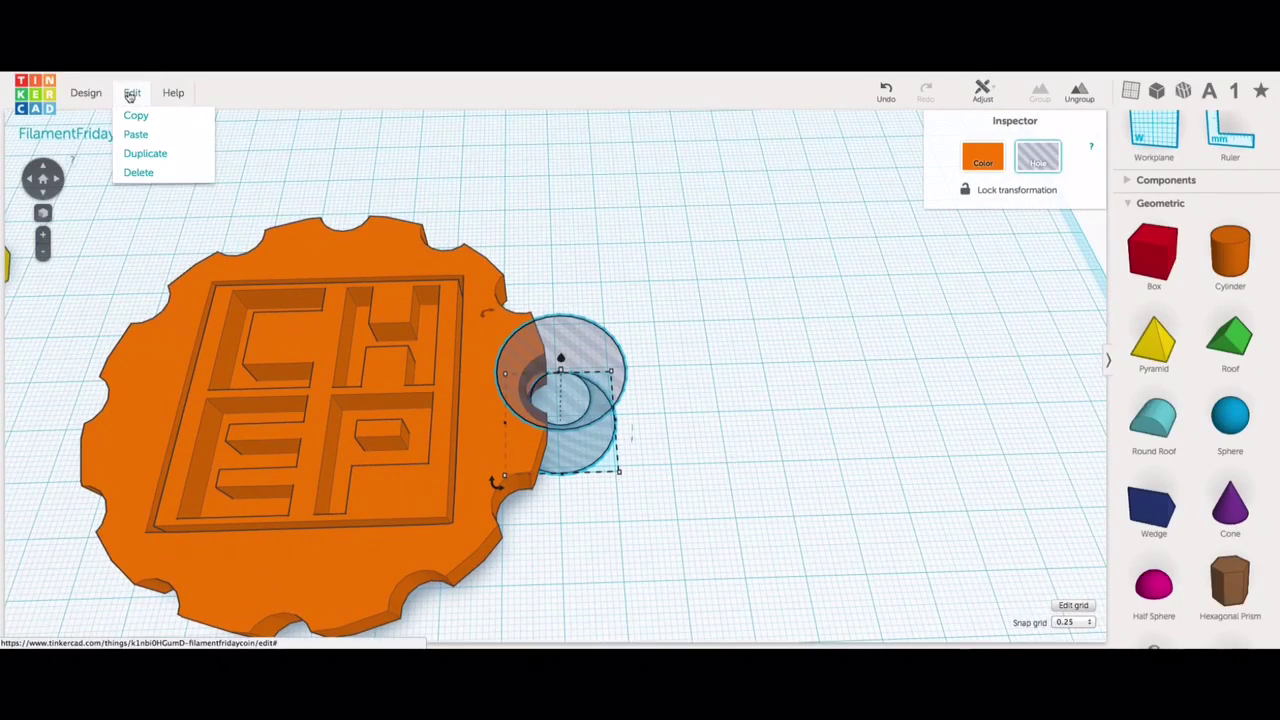
pyautogui.click(148, 152)
pyautogui.hotkey('shift', 'Left')
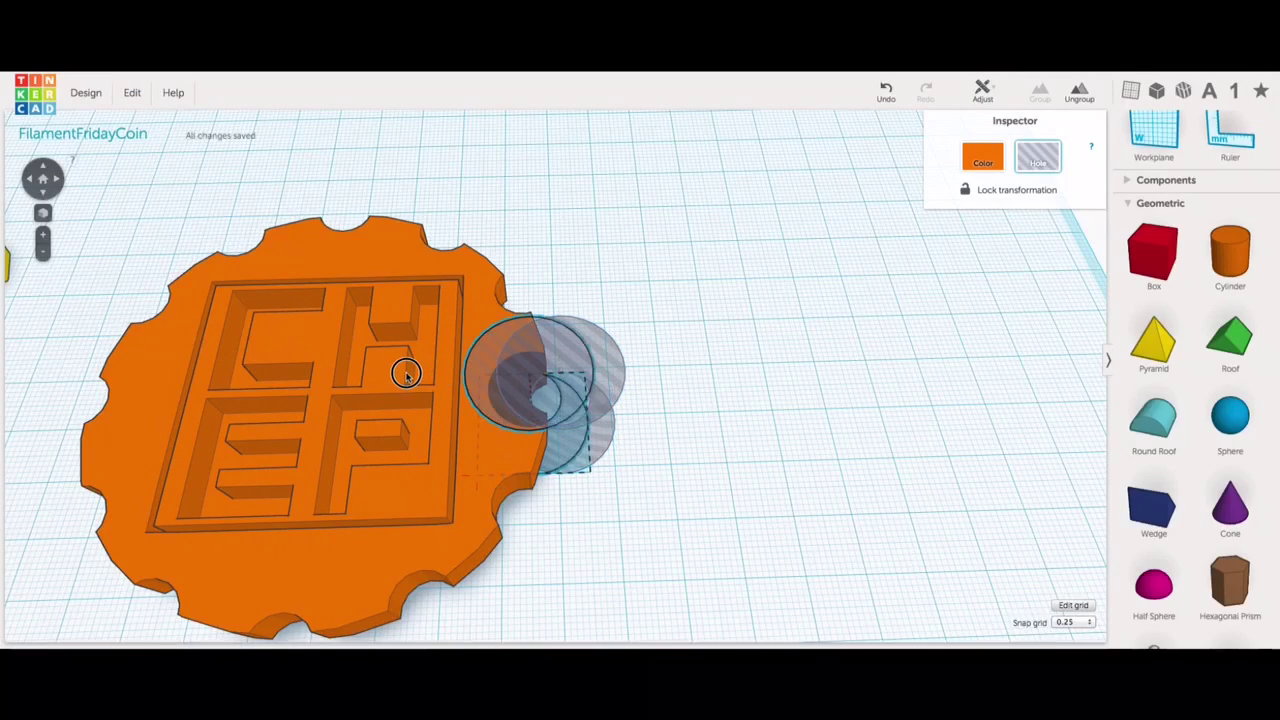
pyautogui.moveTo(406, 373); pyautogui.dragTo(17, 366)
pyautogui.press('f')
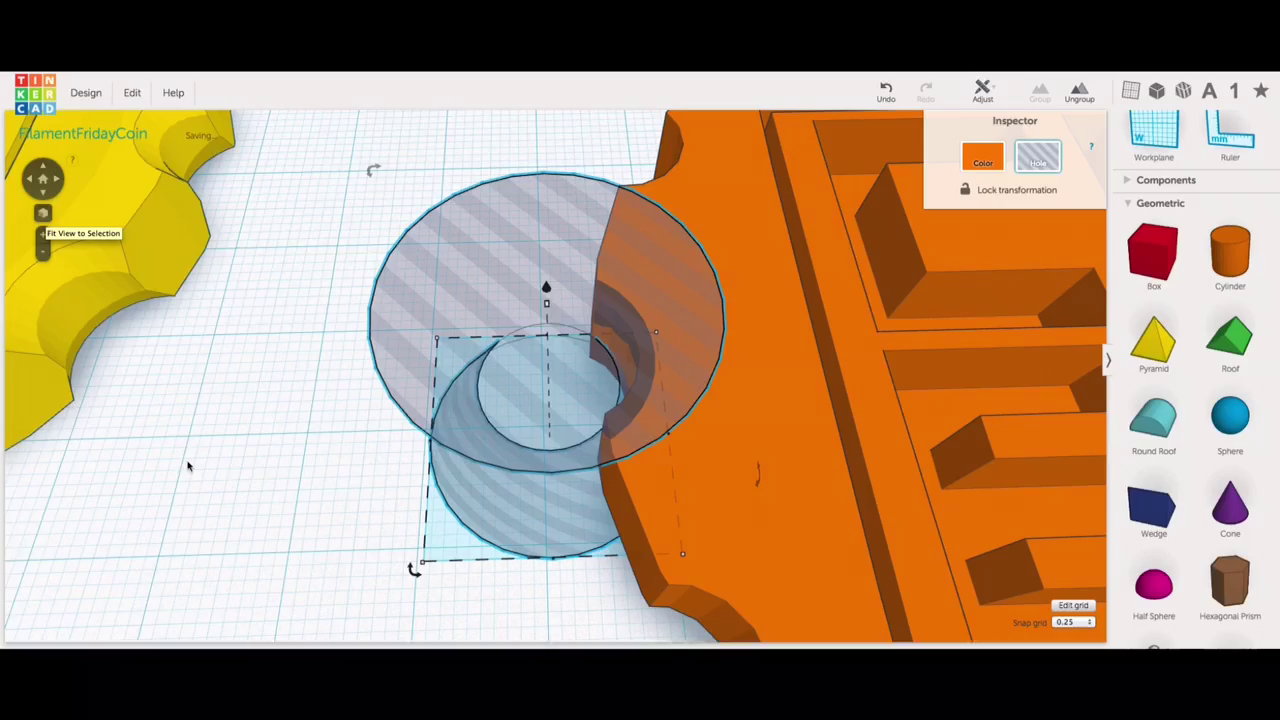
pyautogui.moveTo(283, 466); pyautogui.dragTo(366, 451, button='right')
# Step: Group the two opposing hourglass holes, then duplicate the pair and rotate the copy to the adjacent notches
pyautogui.click(42, 178)
pyautogui.click(132, 92)
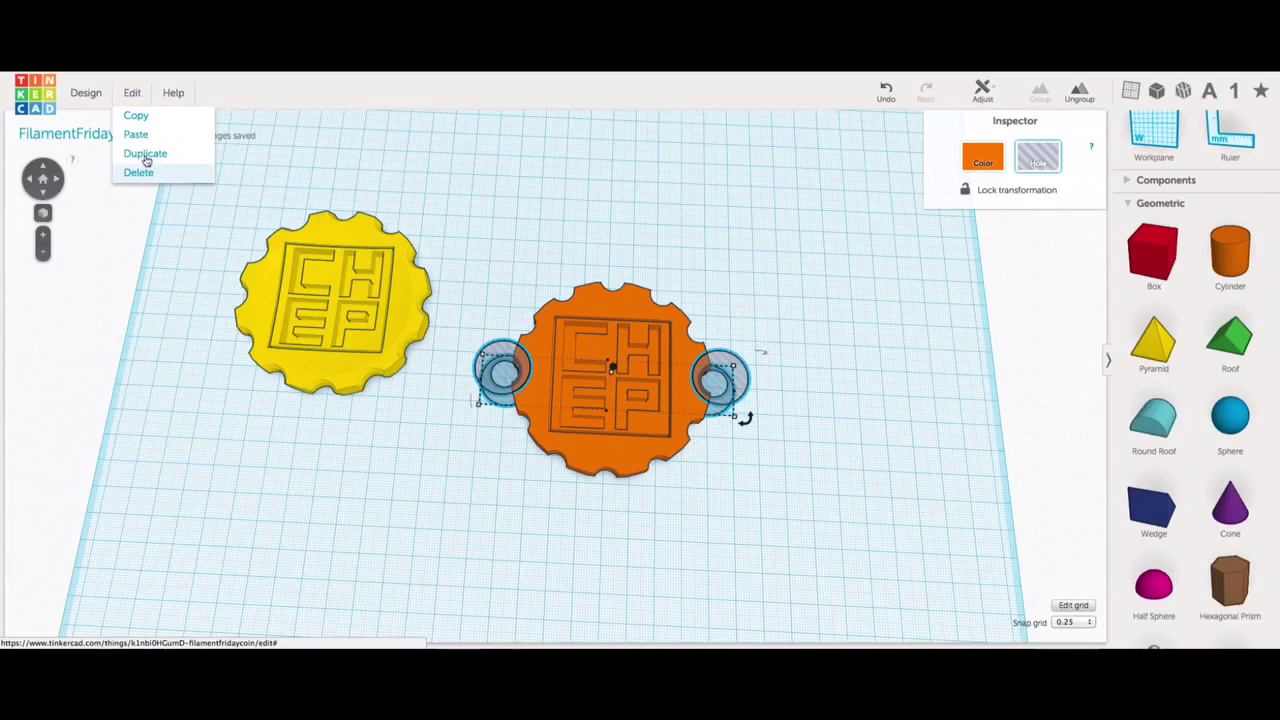
pyautogui.click(146, 155)
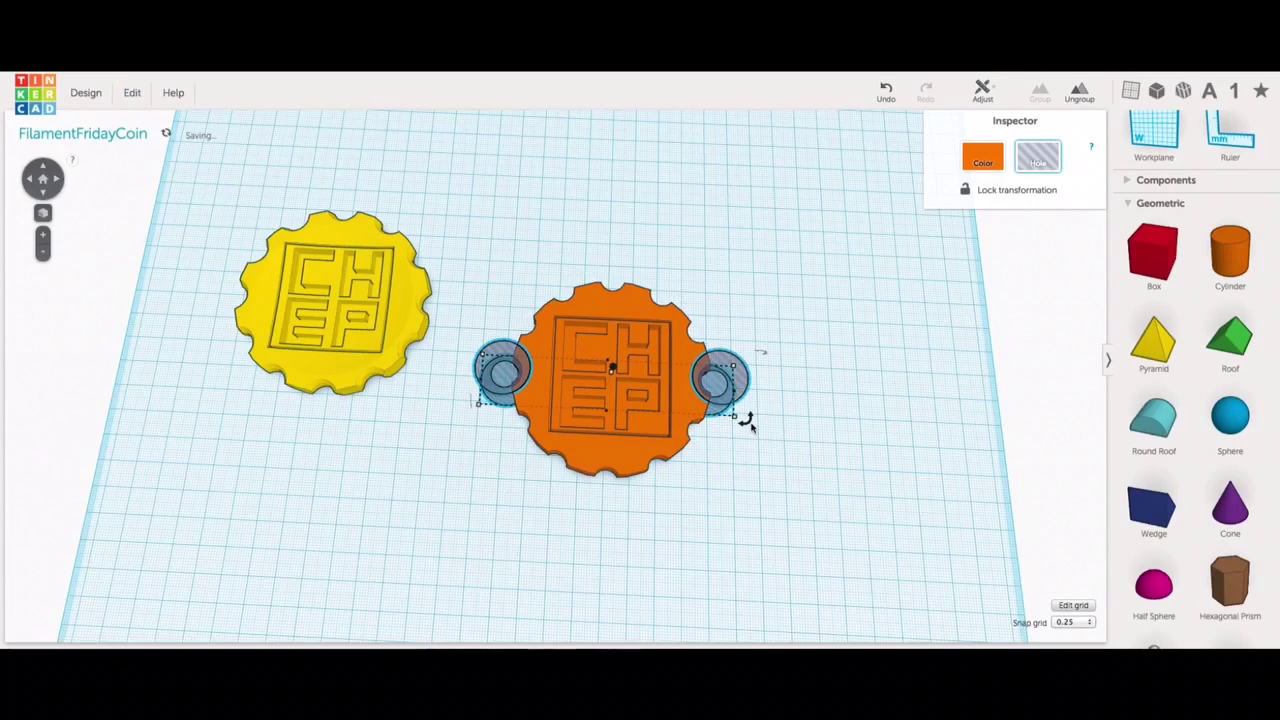
pyautogui.moveTo(749, 421); pyautogui.dragTo(749, 520)
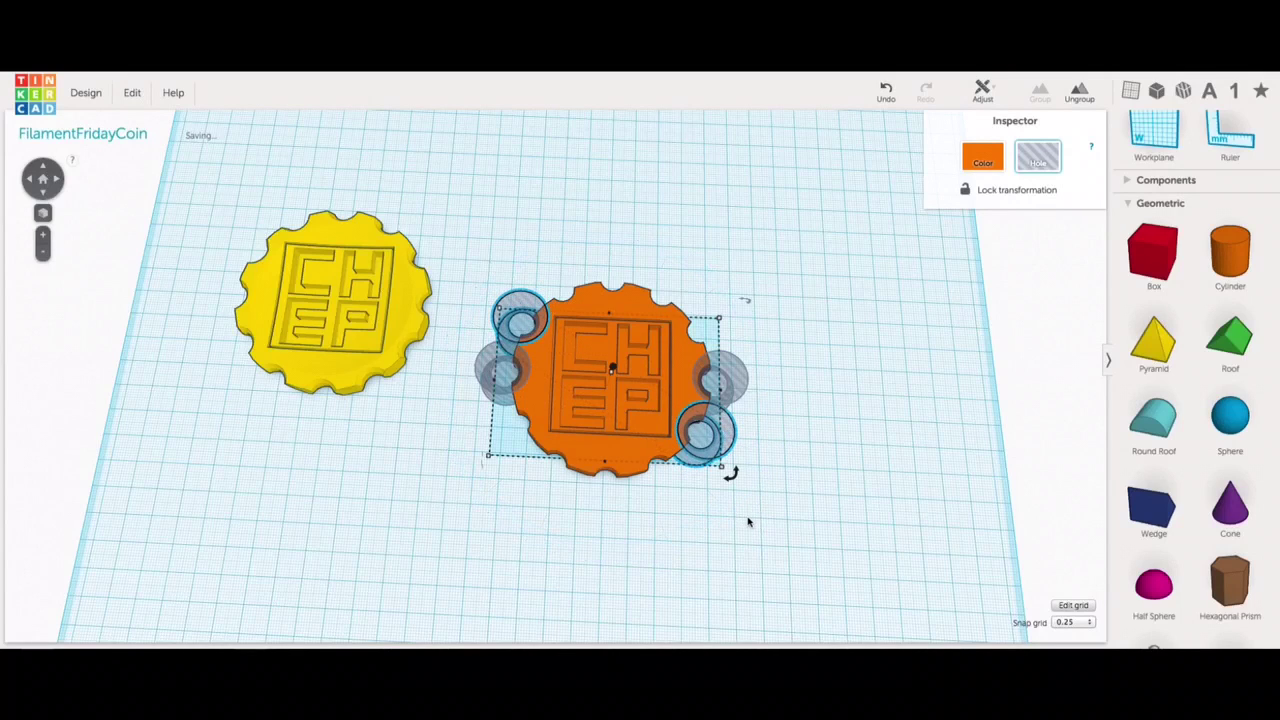
# Step: Repeat the rotated duplication of the hourglass pair until every notch around the coin has a hole
pyautogui.click(133, 93)
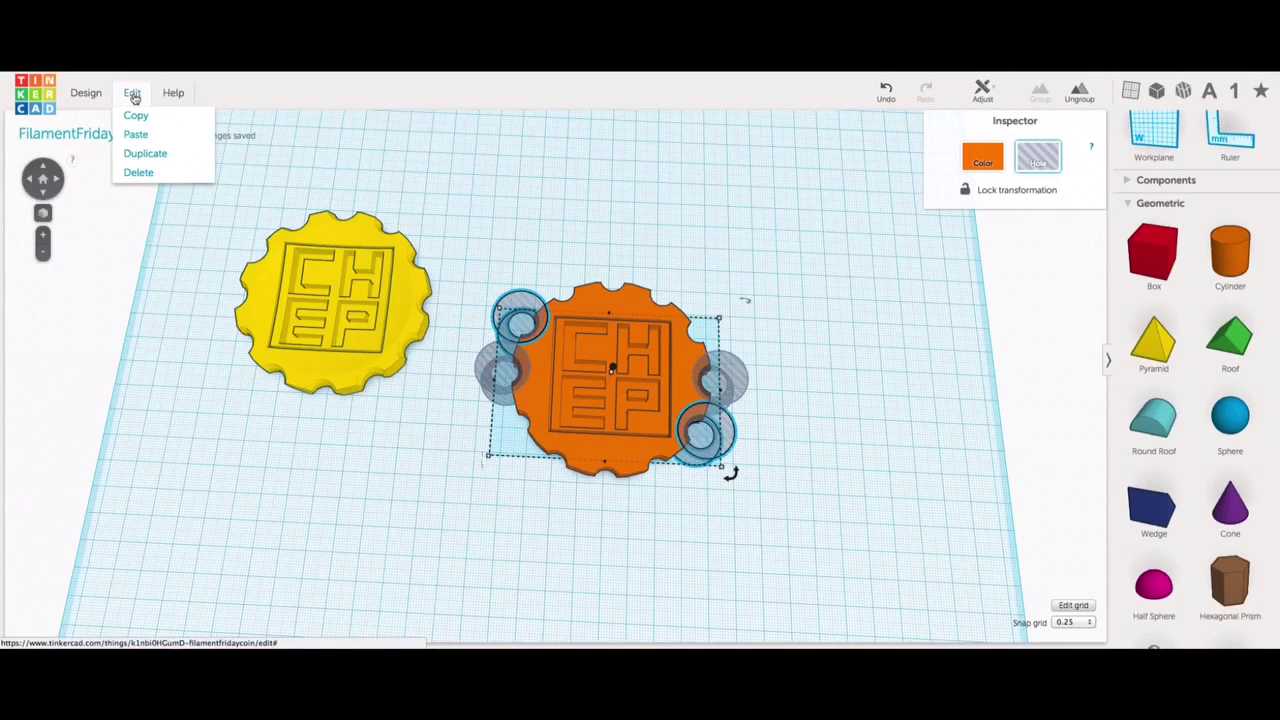
pyautogui.click(145, 155)
pyautogui.click(133, 93)
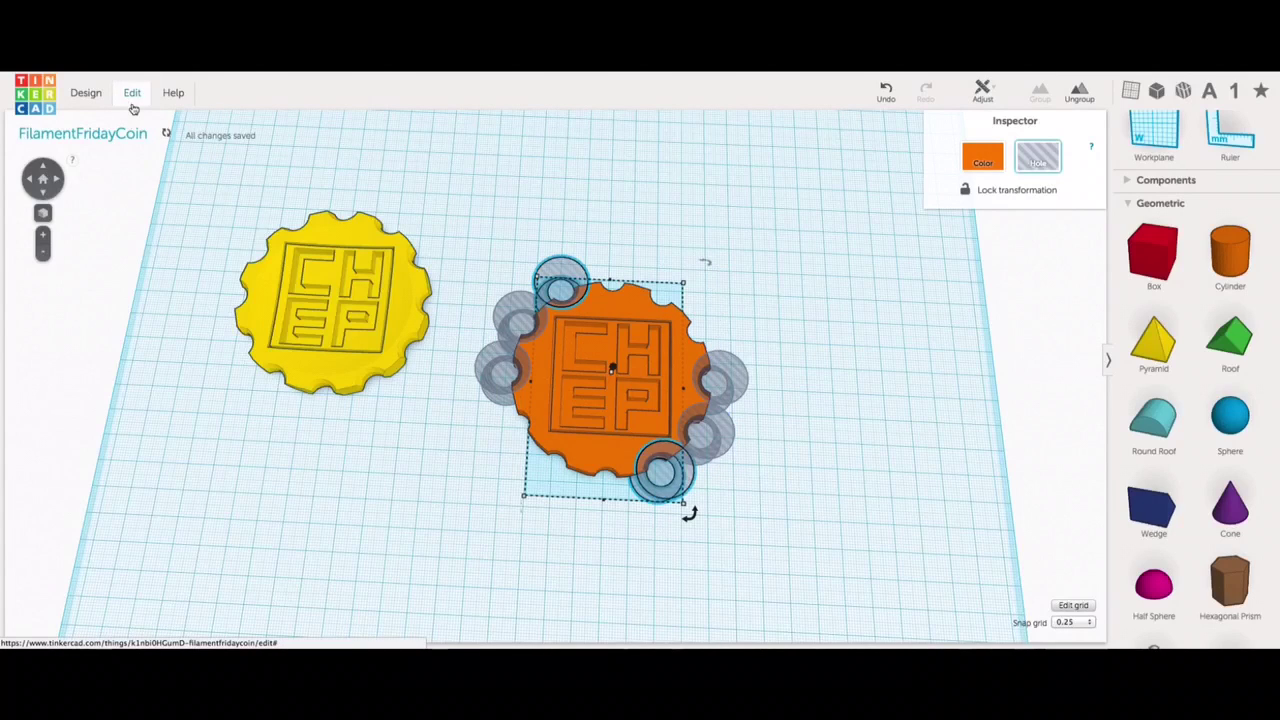
pyautogui.click(145, 155)
pyautogui.hotkey('ctrl', 'd')
pyautogui.hotkey('ctrl', 'd')
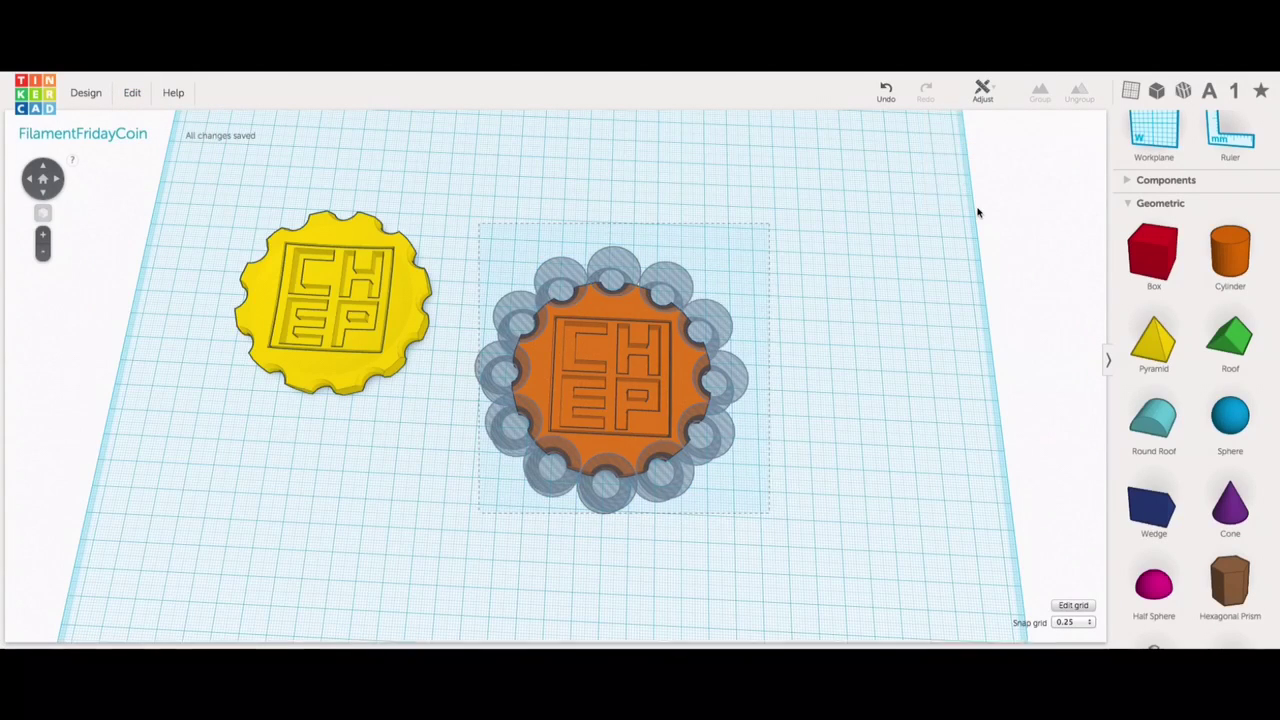
# Step: Group the orange coin with all the hourglass holes to cut bevels into its notches
pyautogui.moveTo(978, 212); pyautogui.dragTo(1060, 112)
pyautogui.click(1041, 93)
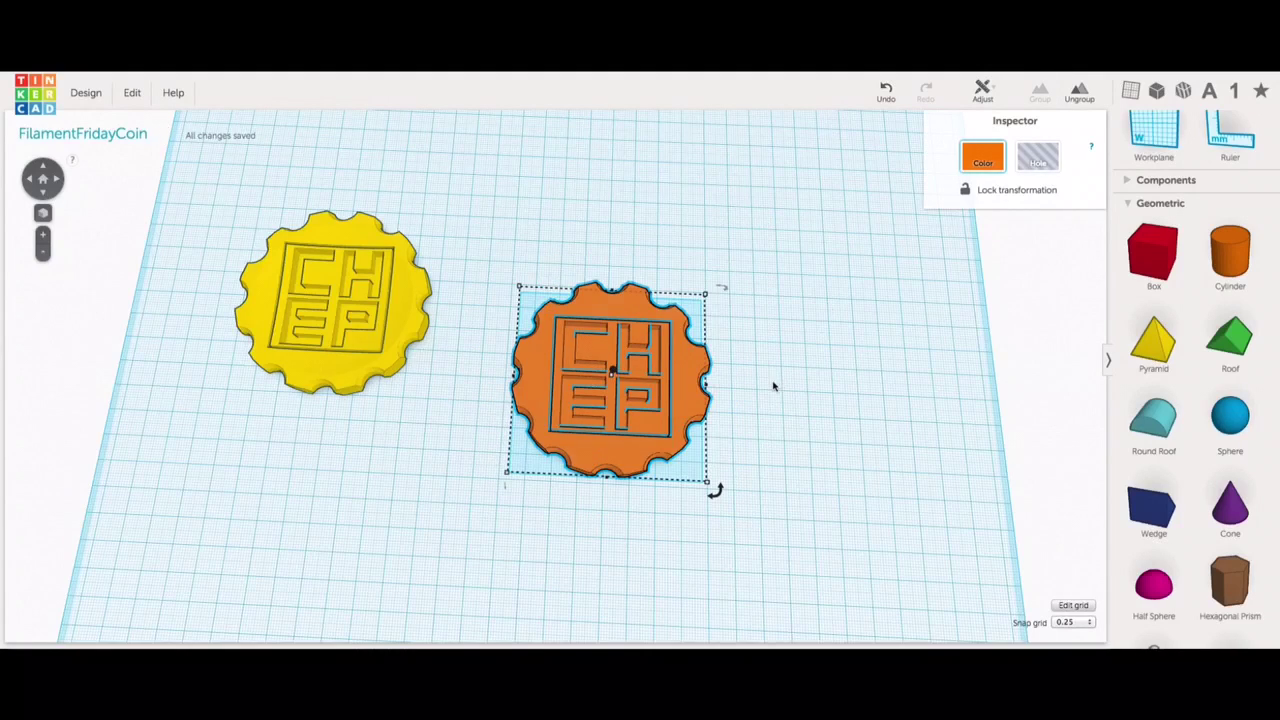
pyautogui.moveTo(773, 386); pyautogui.dragTo(1137, 120, button='right')
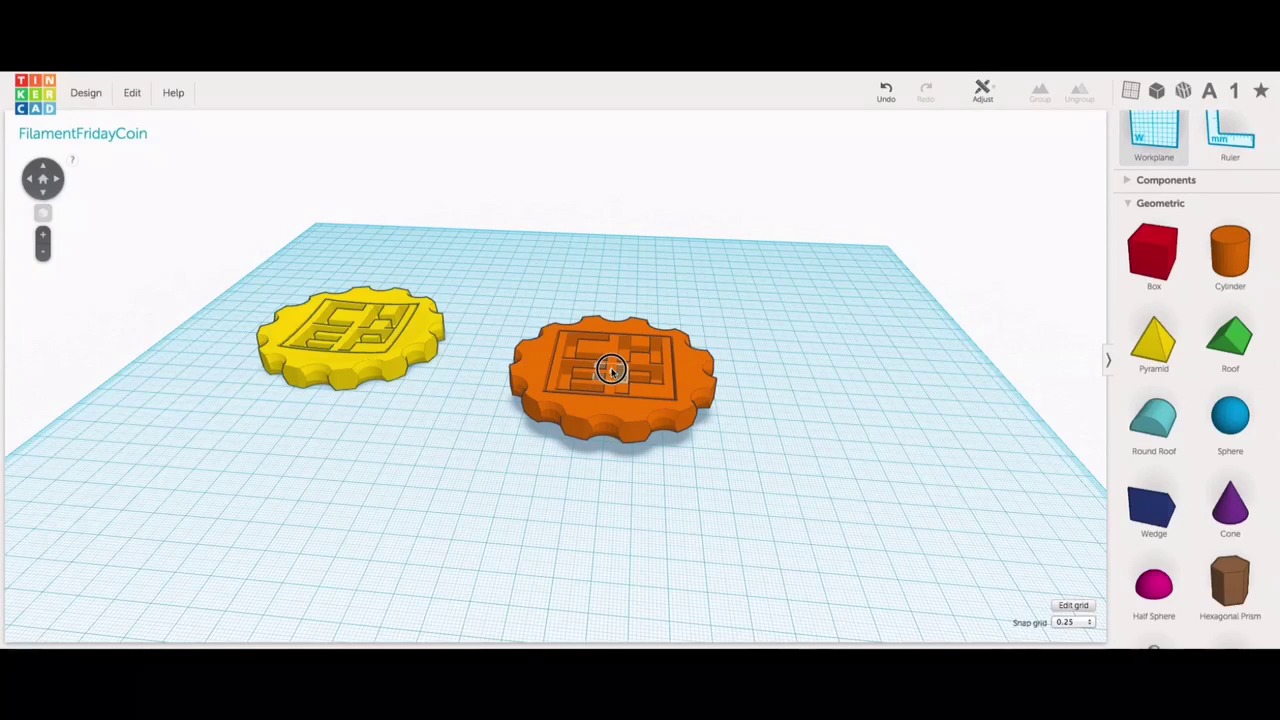
# Step: Set the workplane on the orange coin's logo face and place a half sphere beside the coin, turned upside down
pyautogui.press('w')
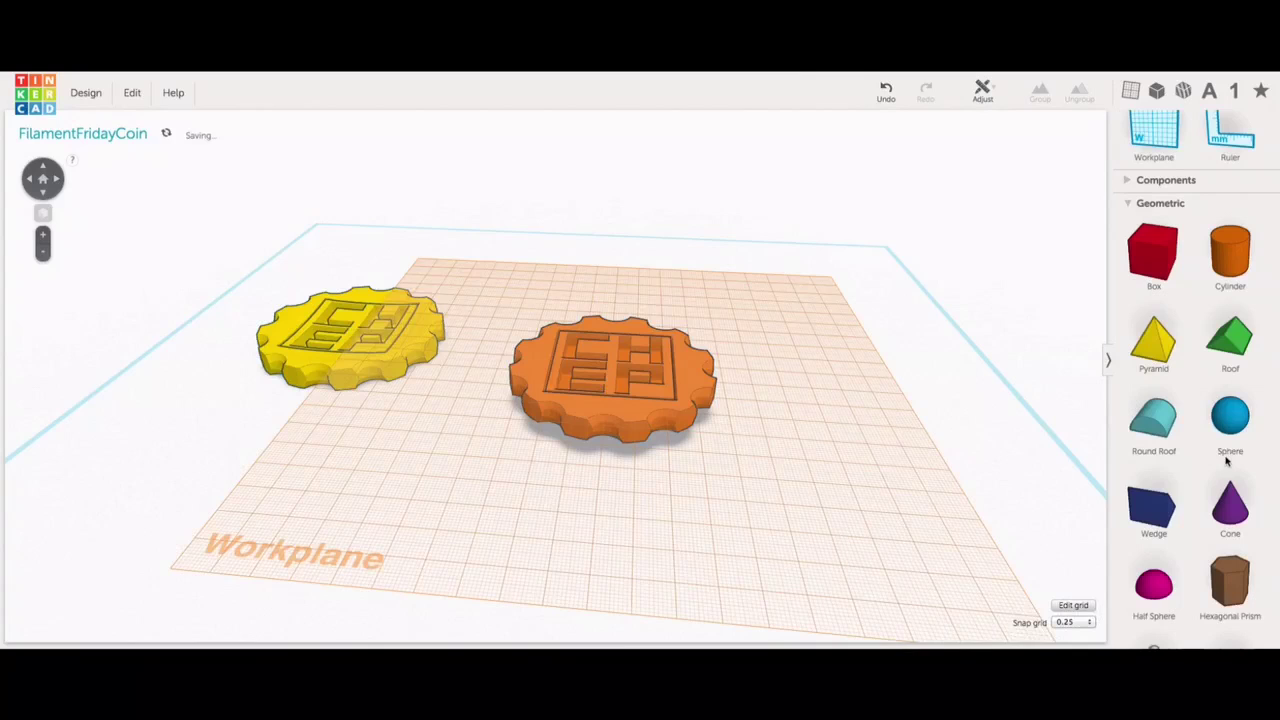
pyautogui.moveTo(1156, 590); pyautogui.dragTo(815, 443)
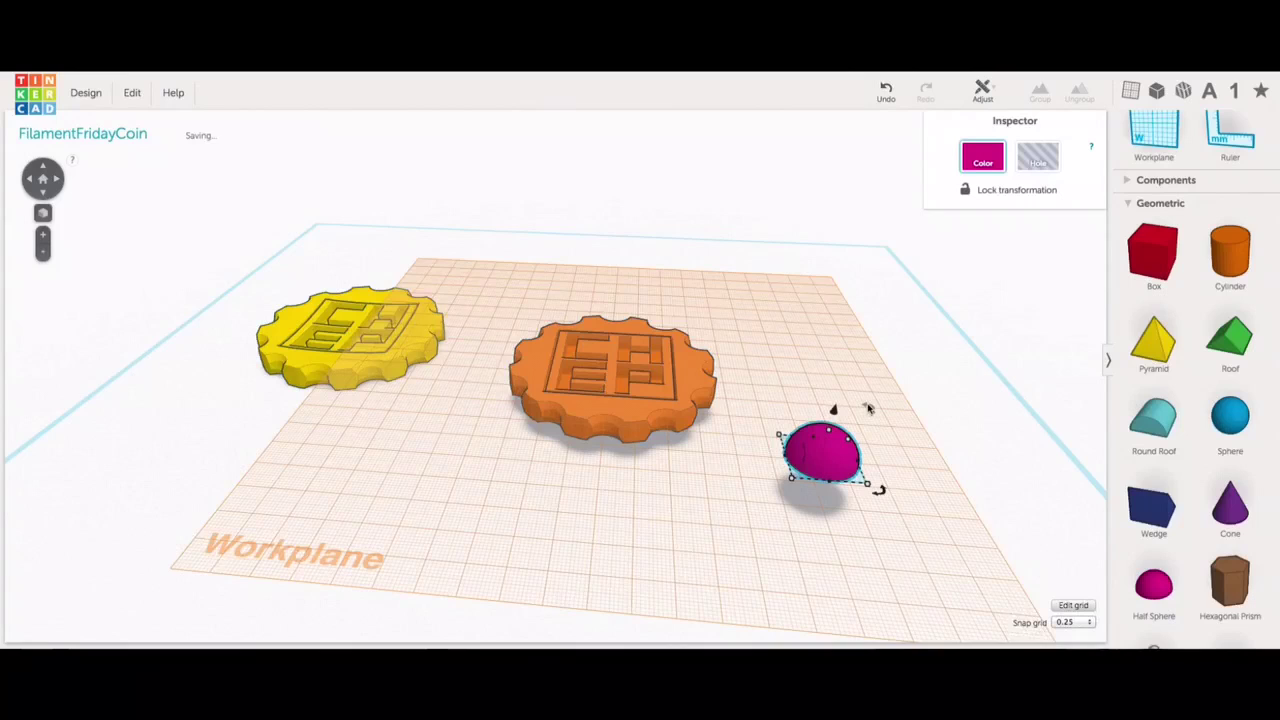
pyautogui.moveTo(868, 408); pyautogui.dragTo(736, 441)
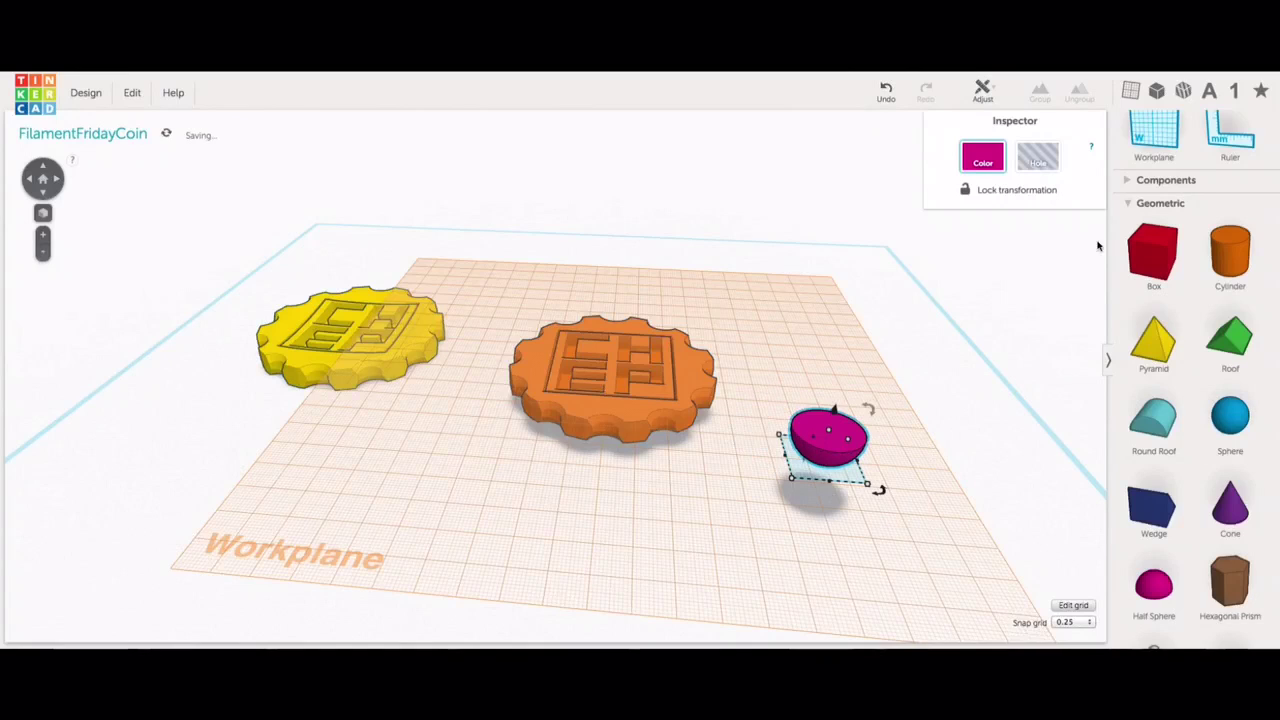
# Step: Add a ruler, set the half sphere's width and length to 100 mm, and move it over the orange coin
pyautogui.click(869, 314)
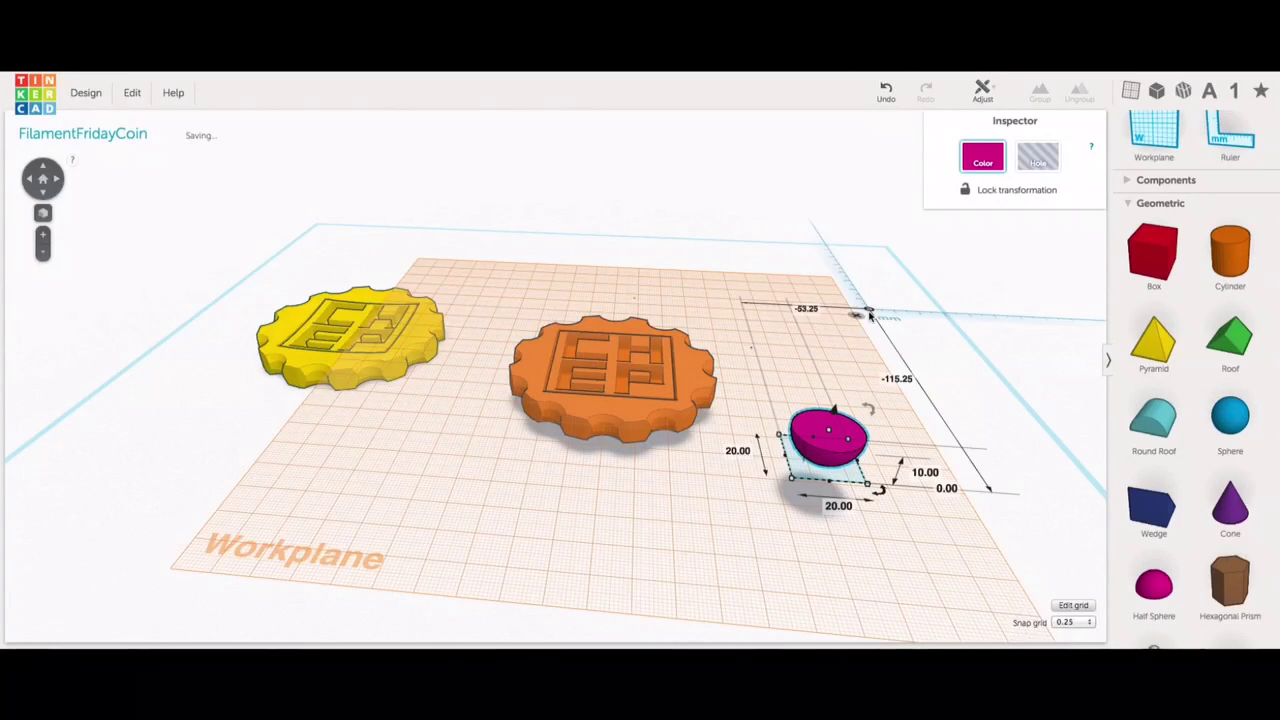
pyautogui.click(837, 506)
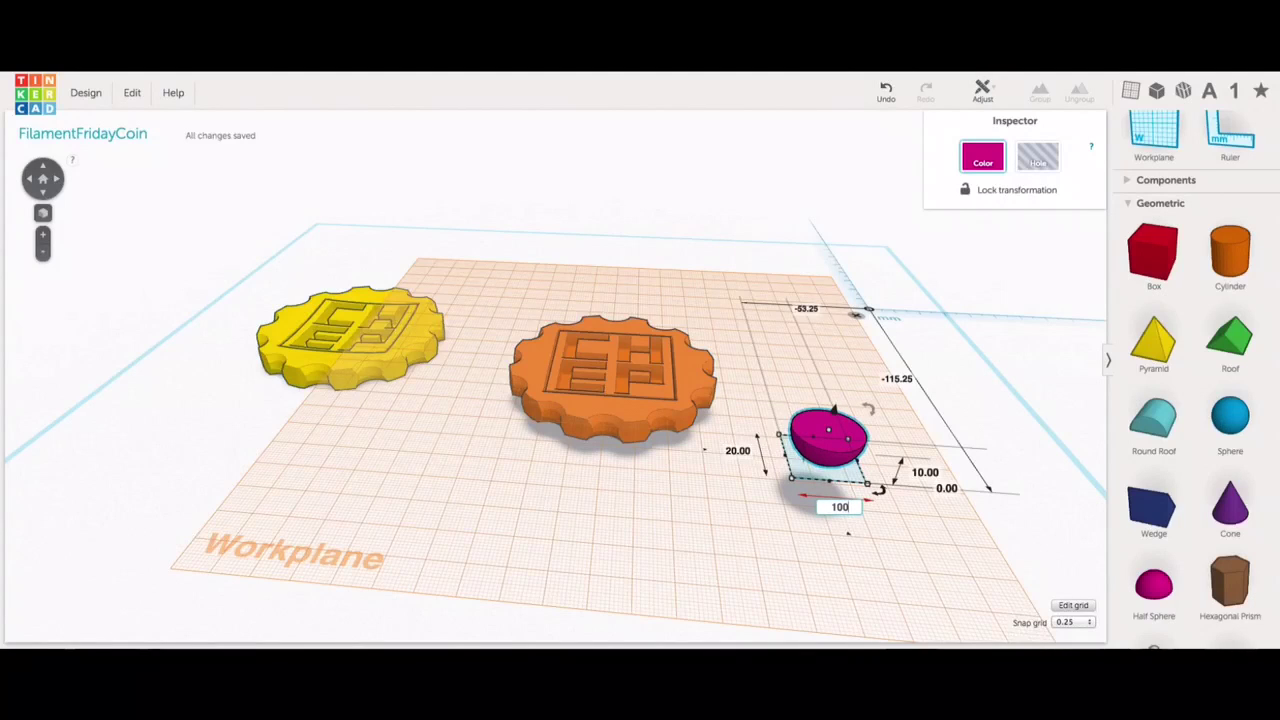
pyautogui.write('100')
pyautogui.press('Tab')
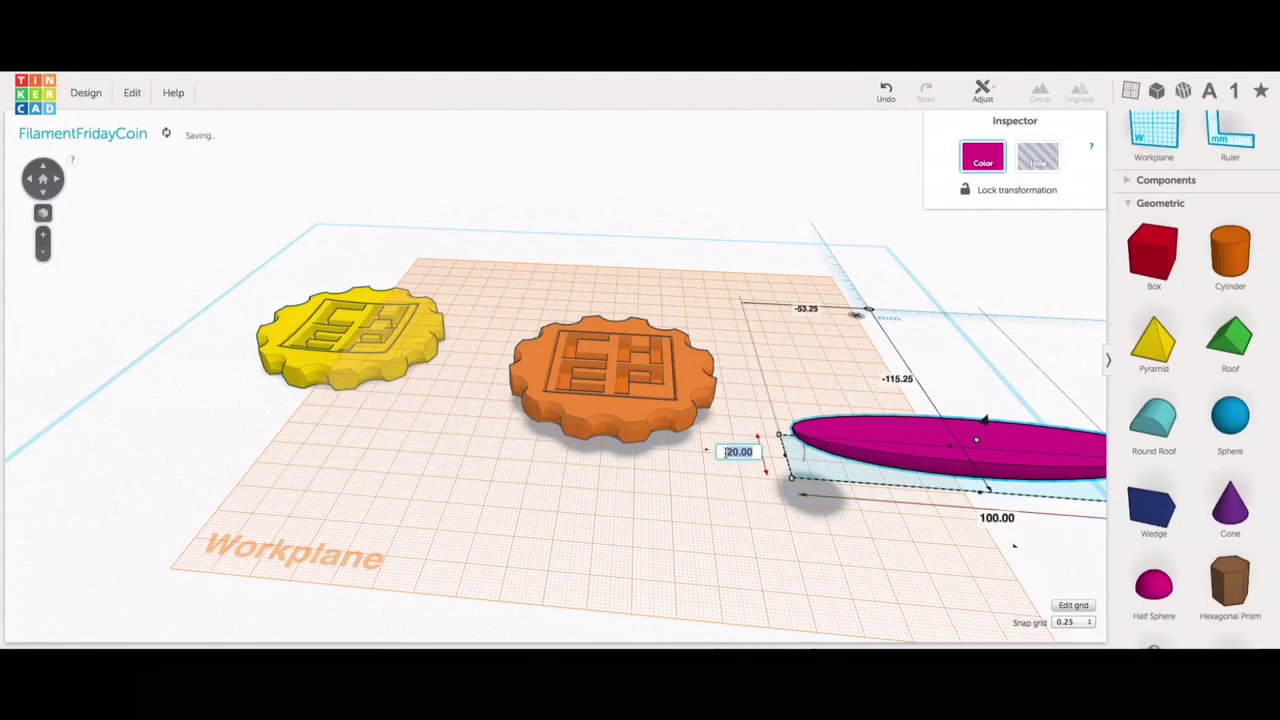
pyautogui.write('100')
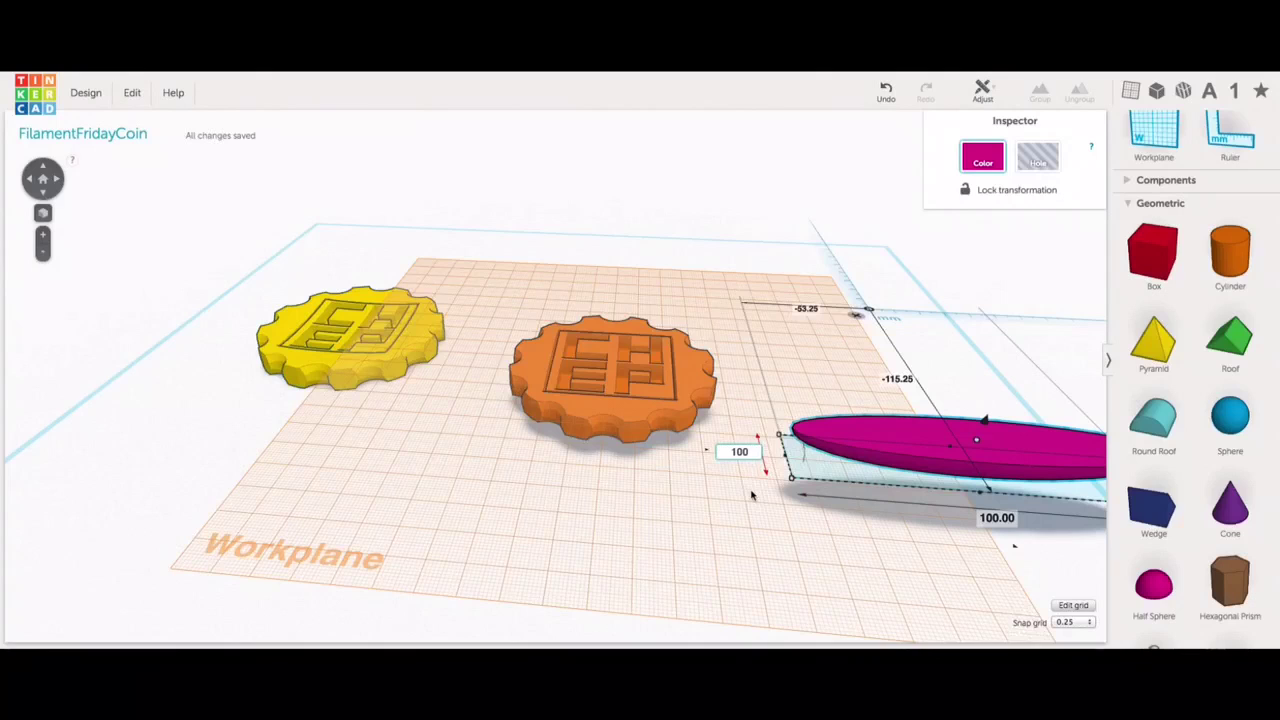
pyautogui.press('Return')
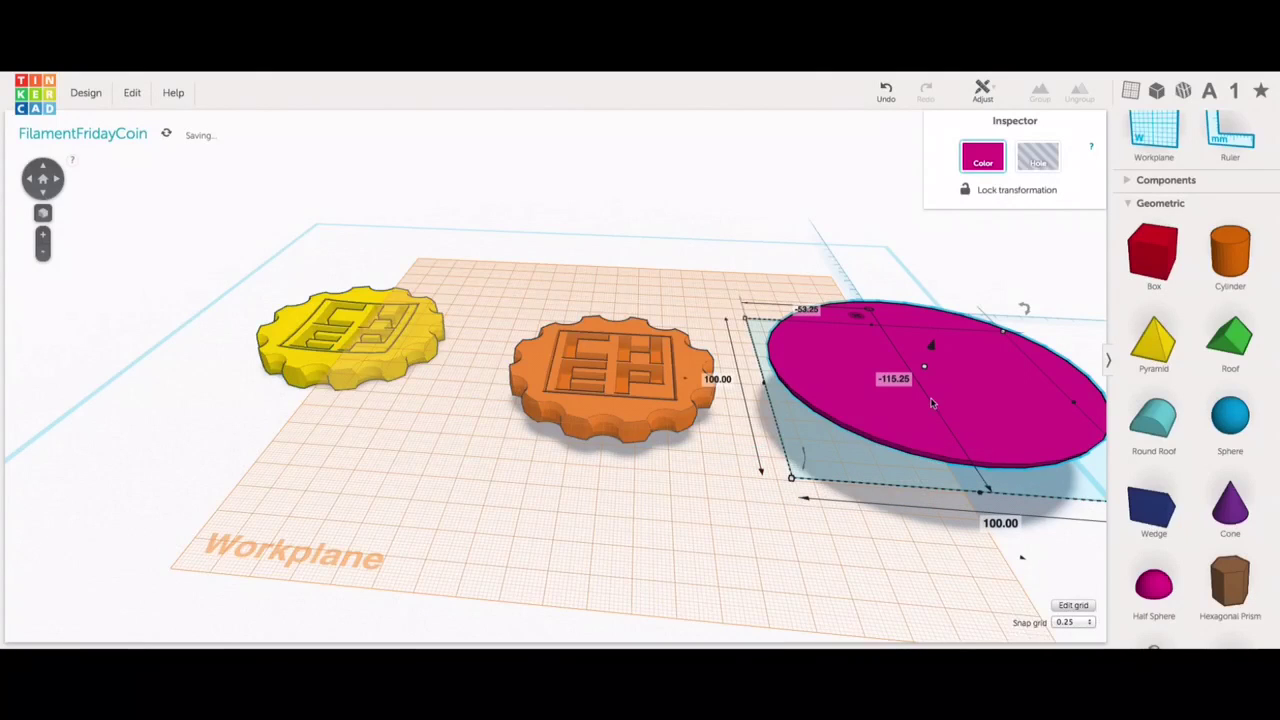
pyautogui.moveTo(881, 401); pyautogui.dragTo(568, 365)
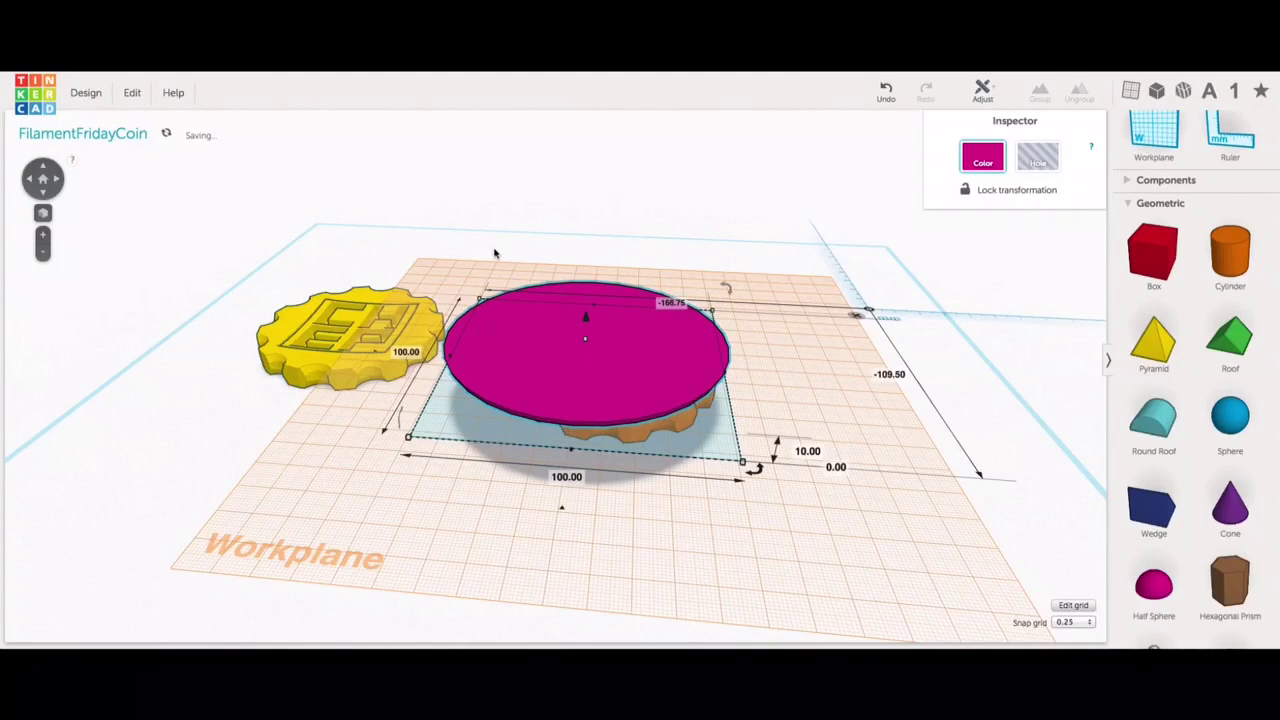
# Step: Turn the half sphere into a hole and align its centre with the orange coin's in both horizontal directions
pyautogui.click(1038, 157)
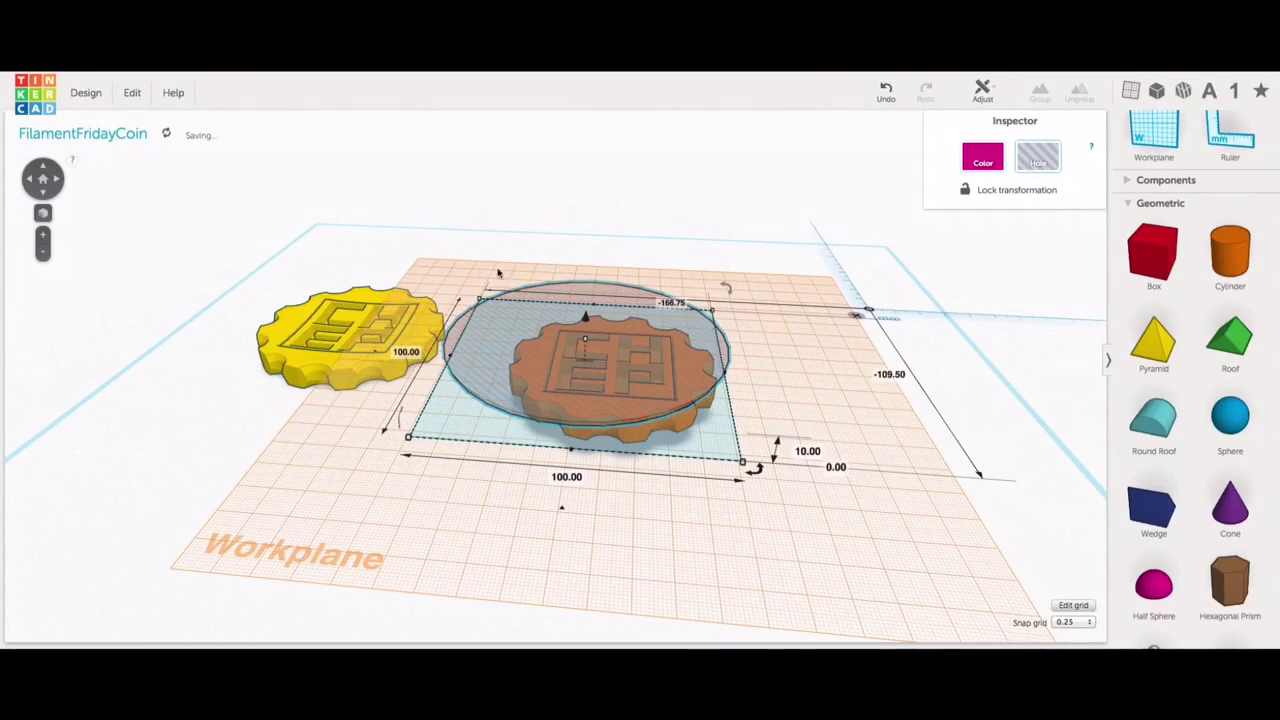
pyautogui.moveTo(513, 240); pyautogui.dragTo(697, 466)
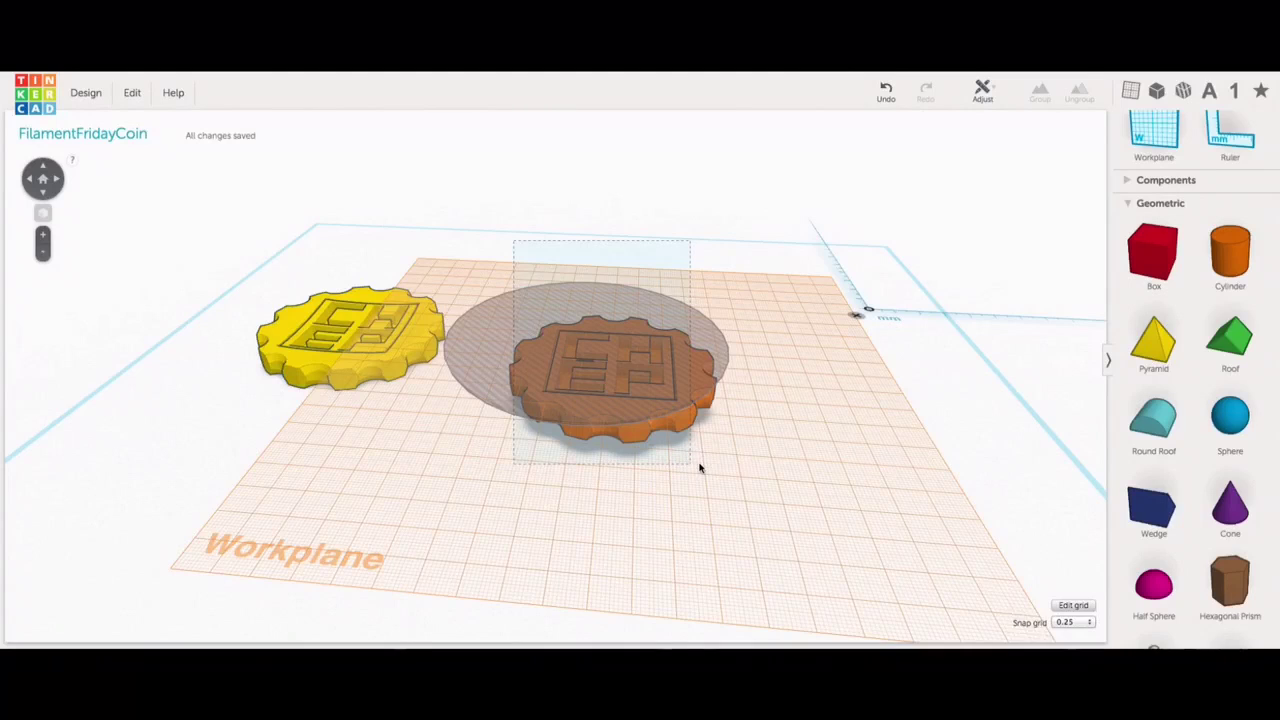
pyautogui.click(984, 91)
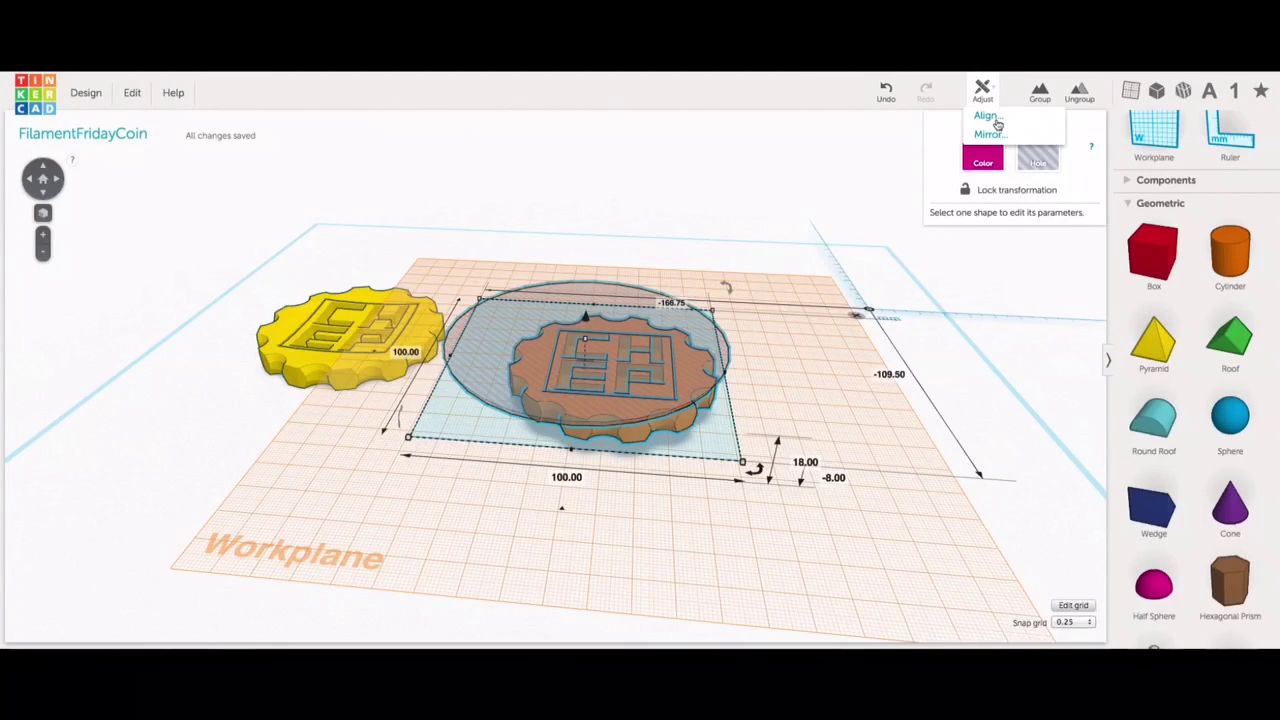
pyautogui.press('l')
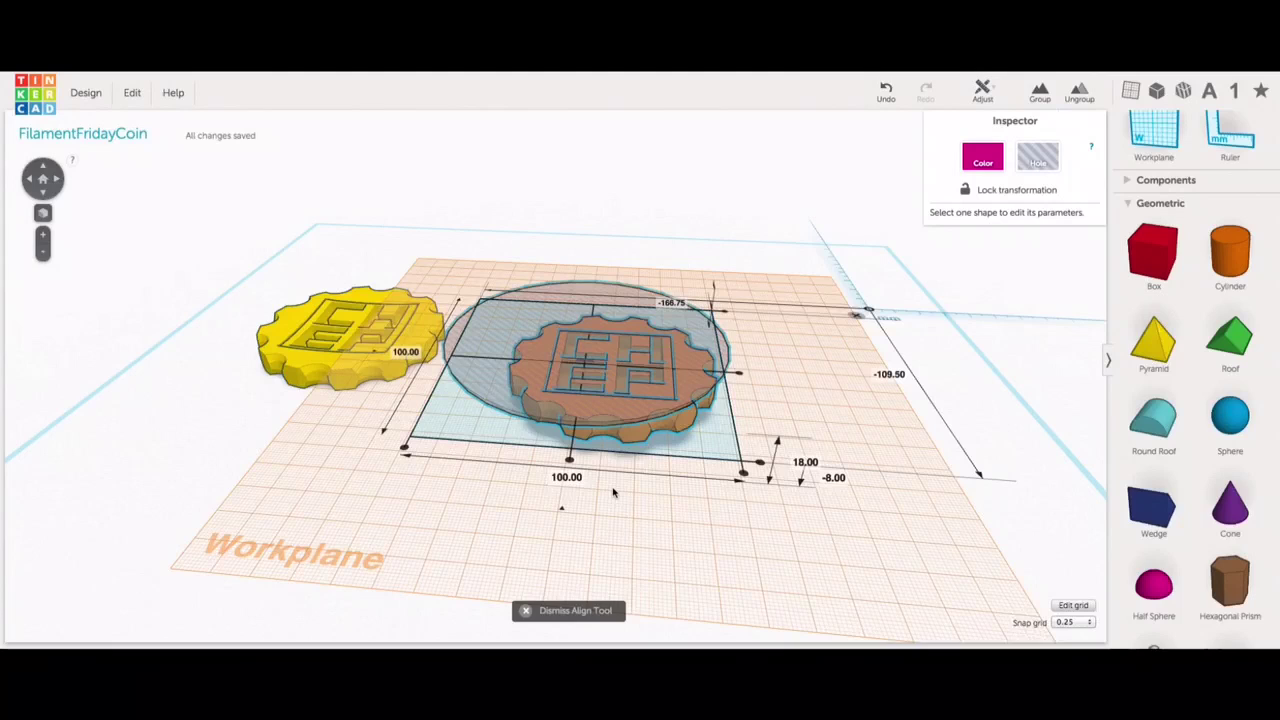
pyautogui.click(569, 462)
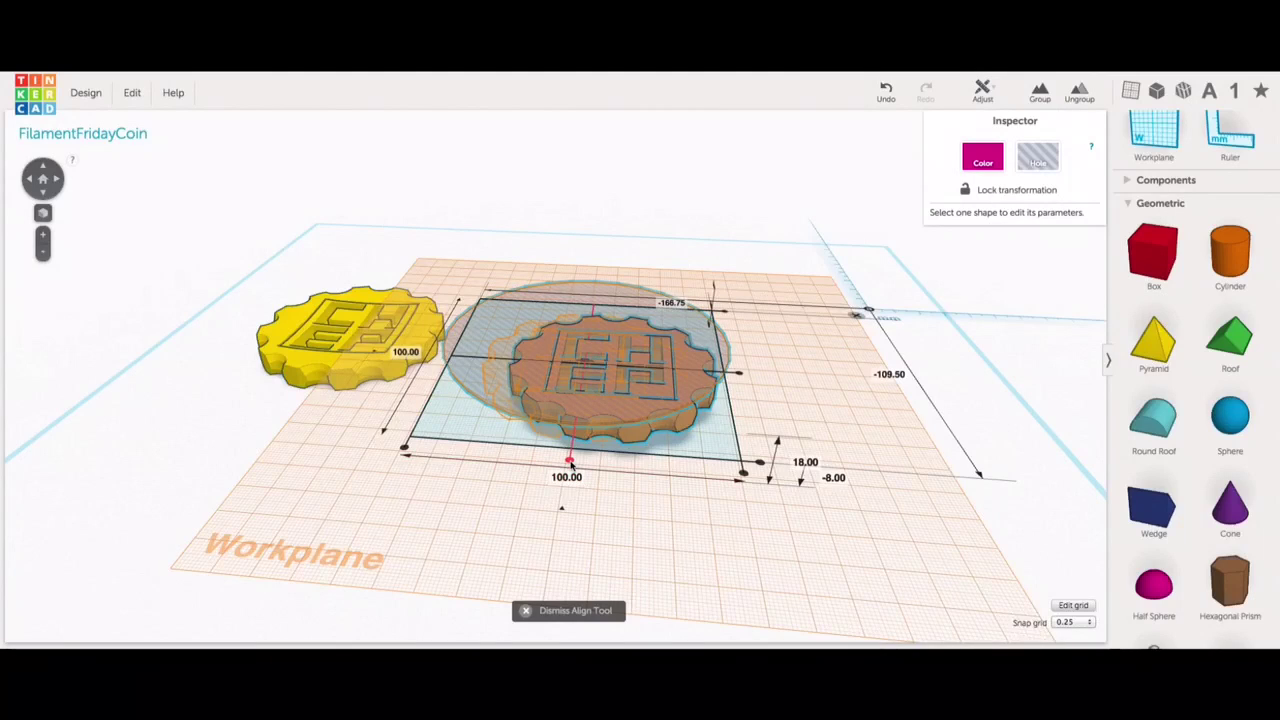
pyautogui.click(740, 376)
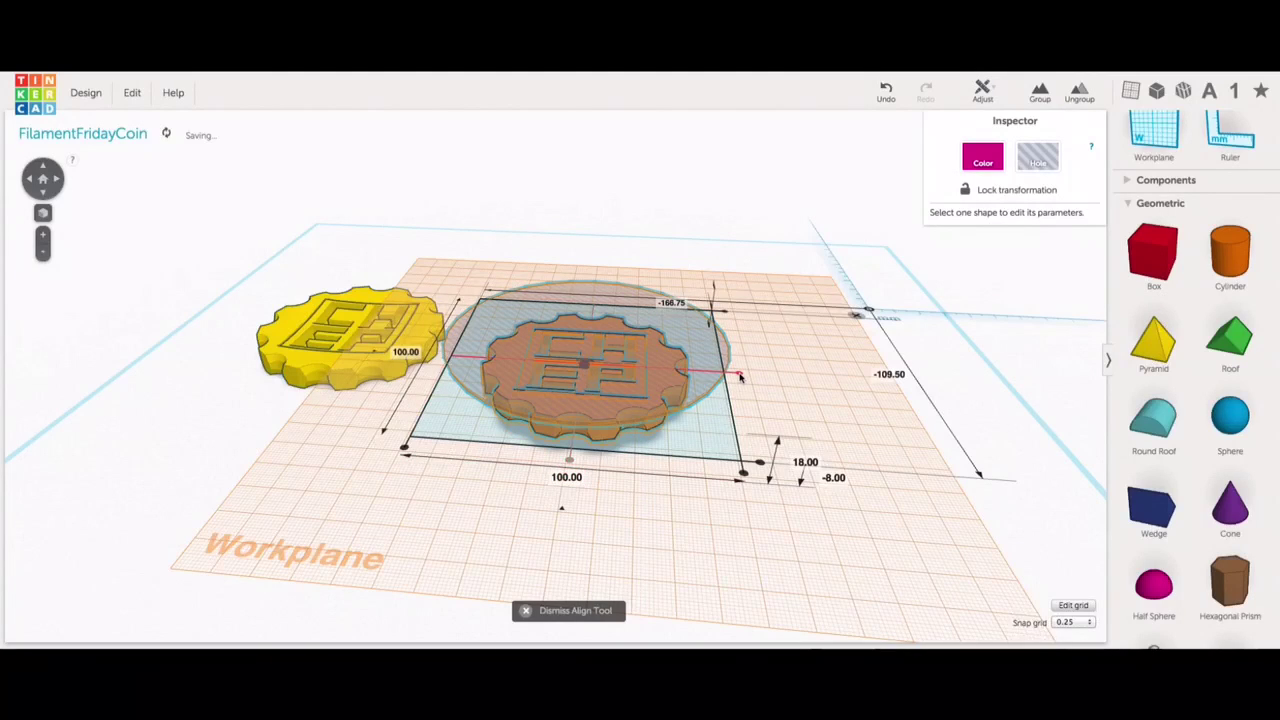
# Step: Close the alignment and raise the half-sphere hole over the orange coin to a height of -2.25 mm relative to the workplane
pyautogui.click(723, 507)
pyautogui.moveTo(725, 507); pyautogui.dragTo(669, 566, button='right')
pyautogui.click(588, 352)
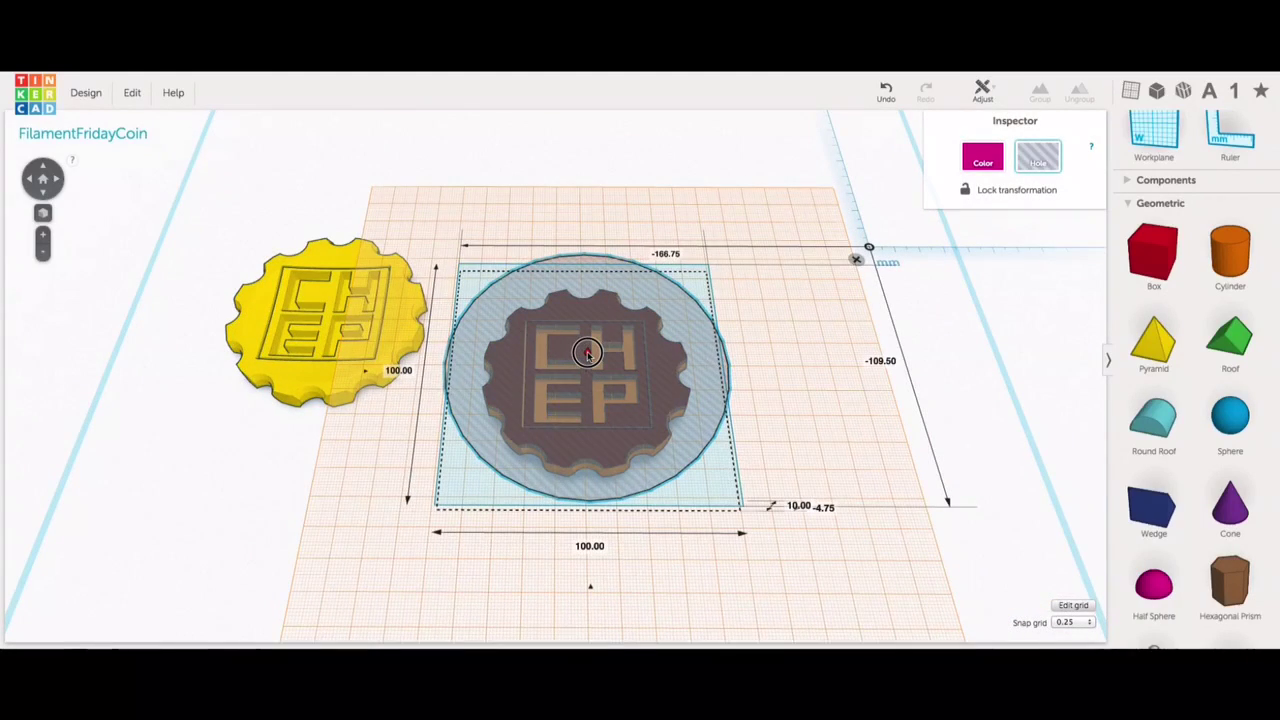
pyautogui.hotkey('ctrl', 'Up')
pyautogui.hotkey('ctrl', 'Up')
pyautogui.hotkey('ctrl', 'Up')
pyautogui.hotkey('ctrl', 'Up')
pyautogui.hotkey('ctrl', 'Up')
pyautogui.hotkey('ctrl', 'Up')
pyautogui.hotkey('ctrl', 'Up')
pyautogui.hotkey('ctrl', 'Up')
pyautogui.hotkey('ctrl', 'Up')
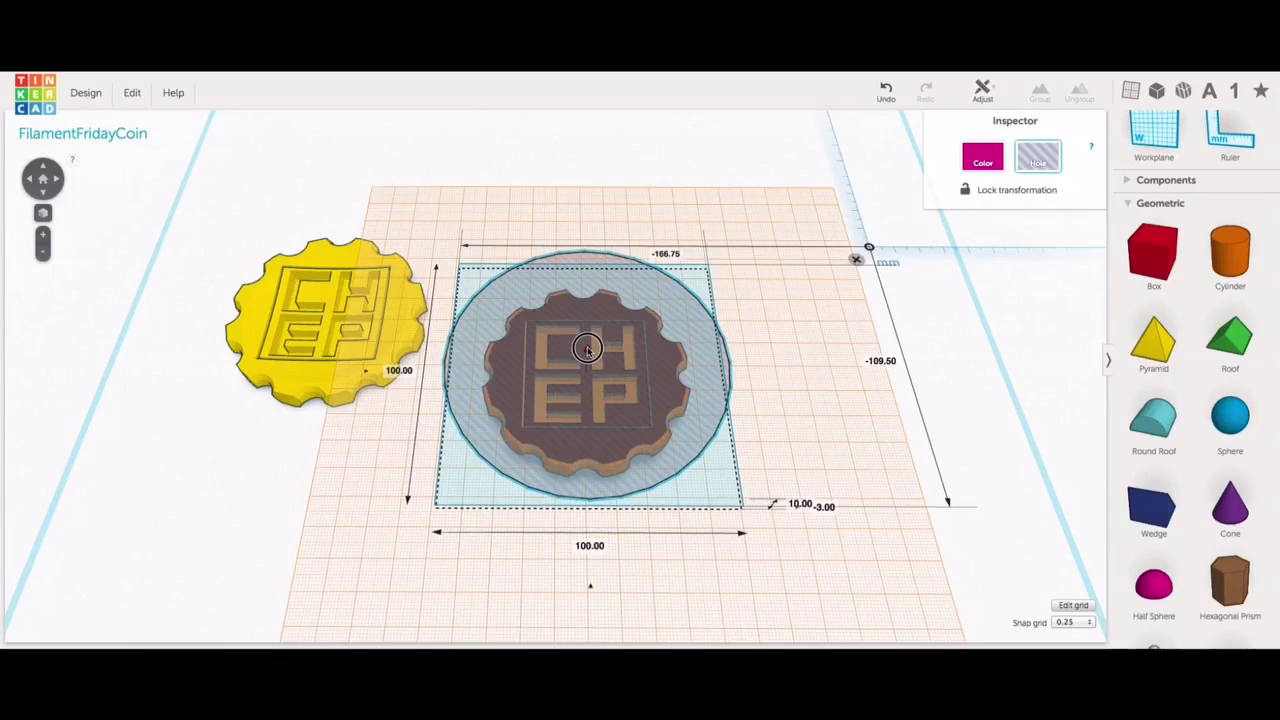
pyautogui.hotkey('ctrl', 'Up')
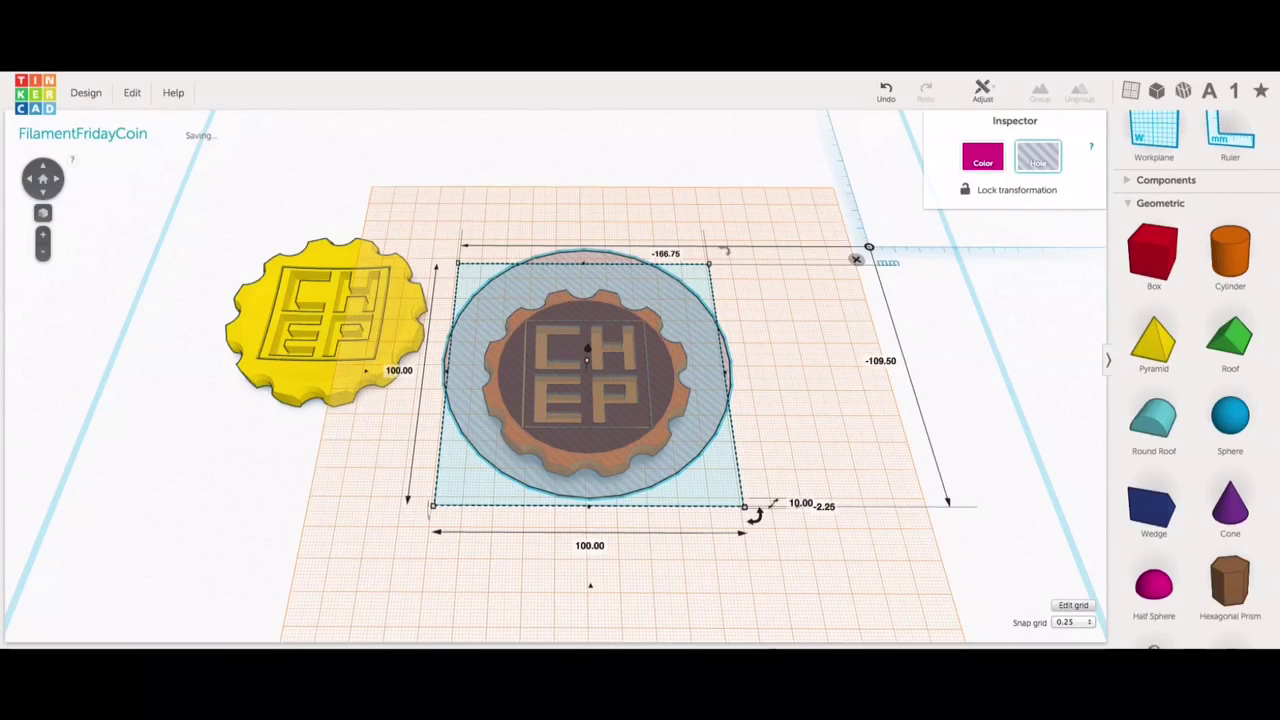
# Step: Group the orange coin with the half-sphere hole to cut its dished face, and return the workplane to the base grid
pyautogui.click(489, 257)
pyautogui.moveTo(454, 214); pyautogui.dragTo(730, 497)
pyautogui.click(1043, 90)
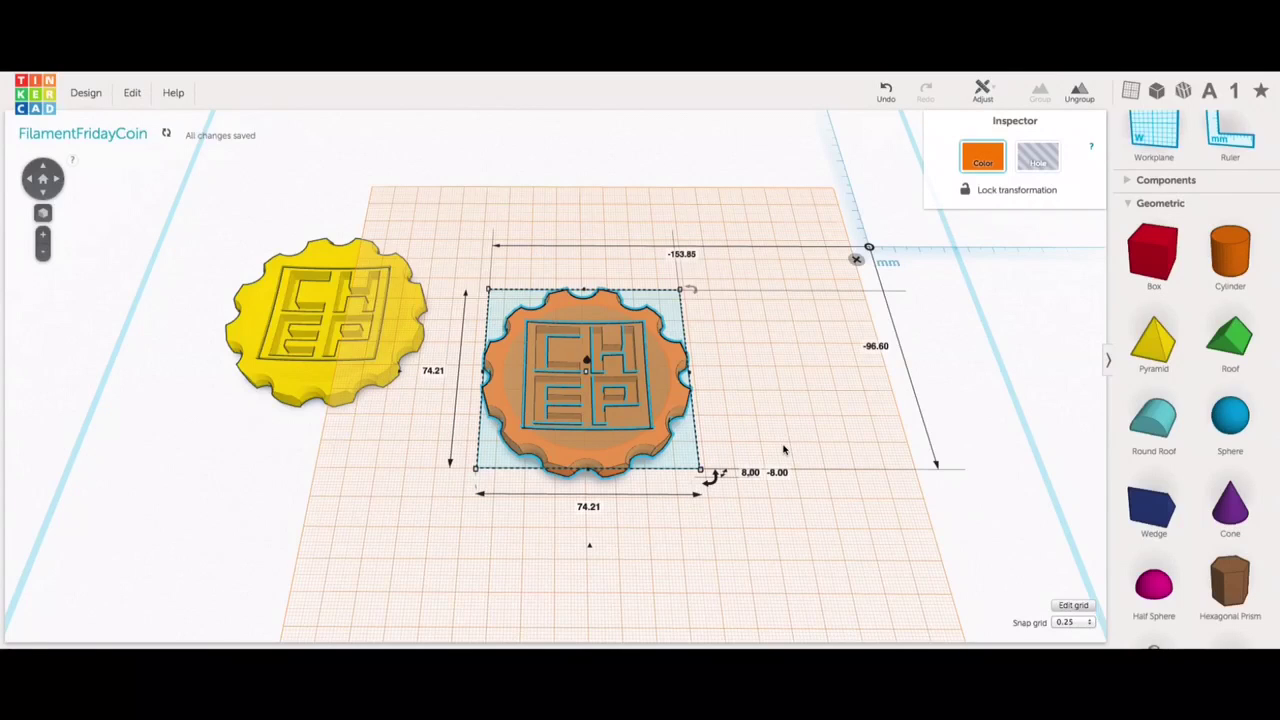
pyautogui.click(751, 516)
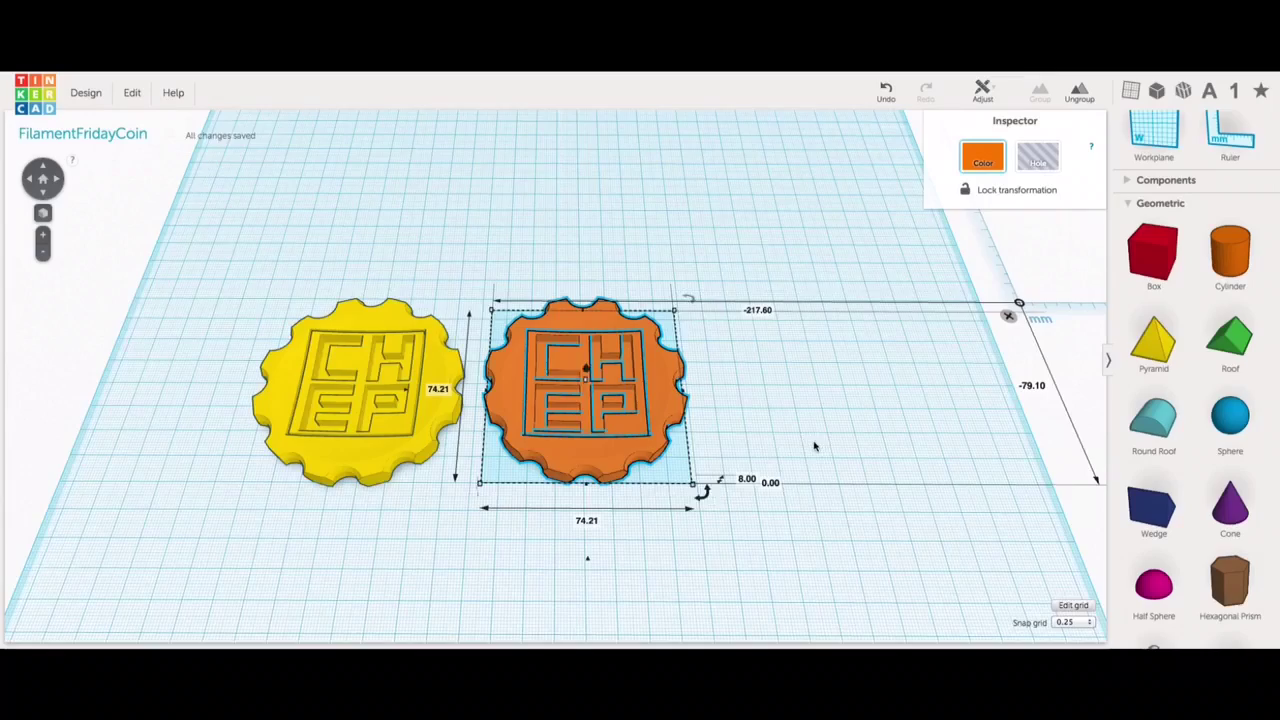
pyautogui.moveTo(815, 418); pyautogui.dragTo(794, 526, button='right')
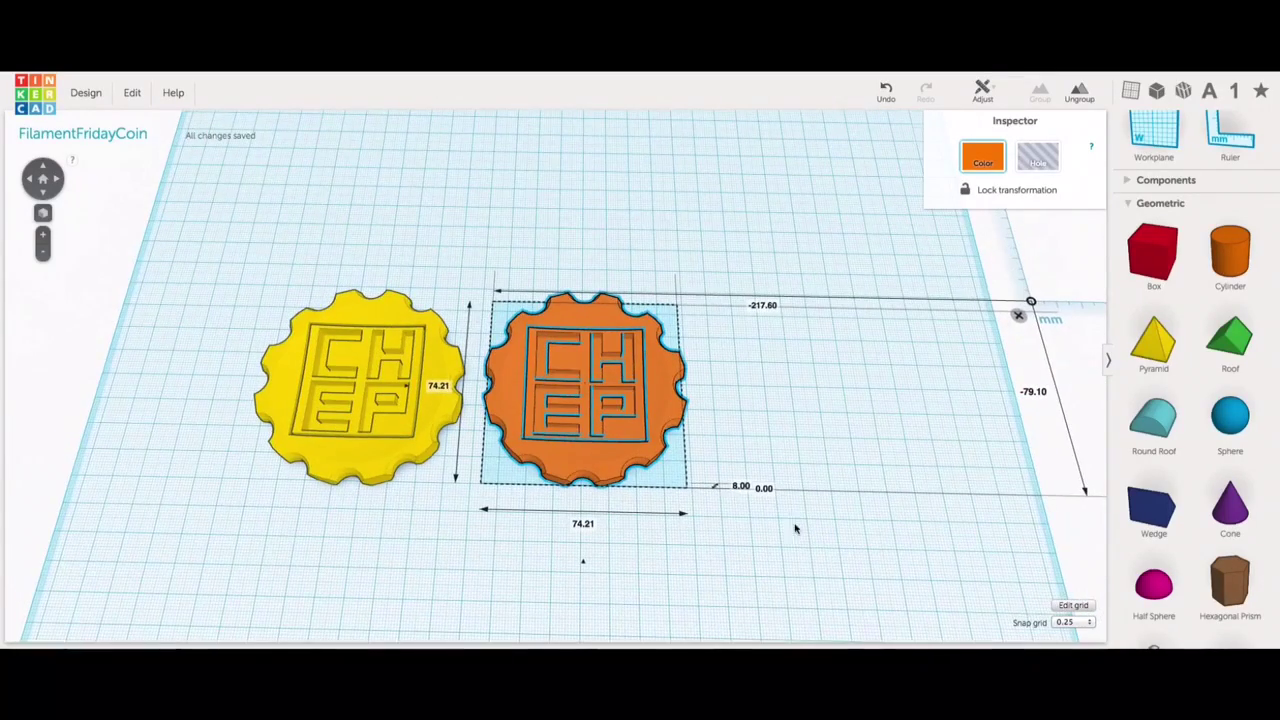
pyautogui.click(731, 423)
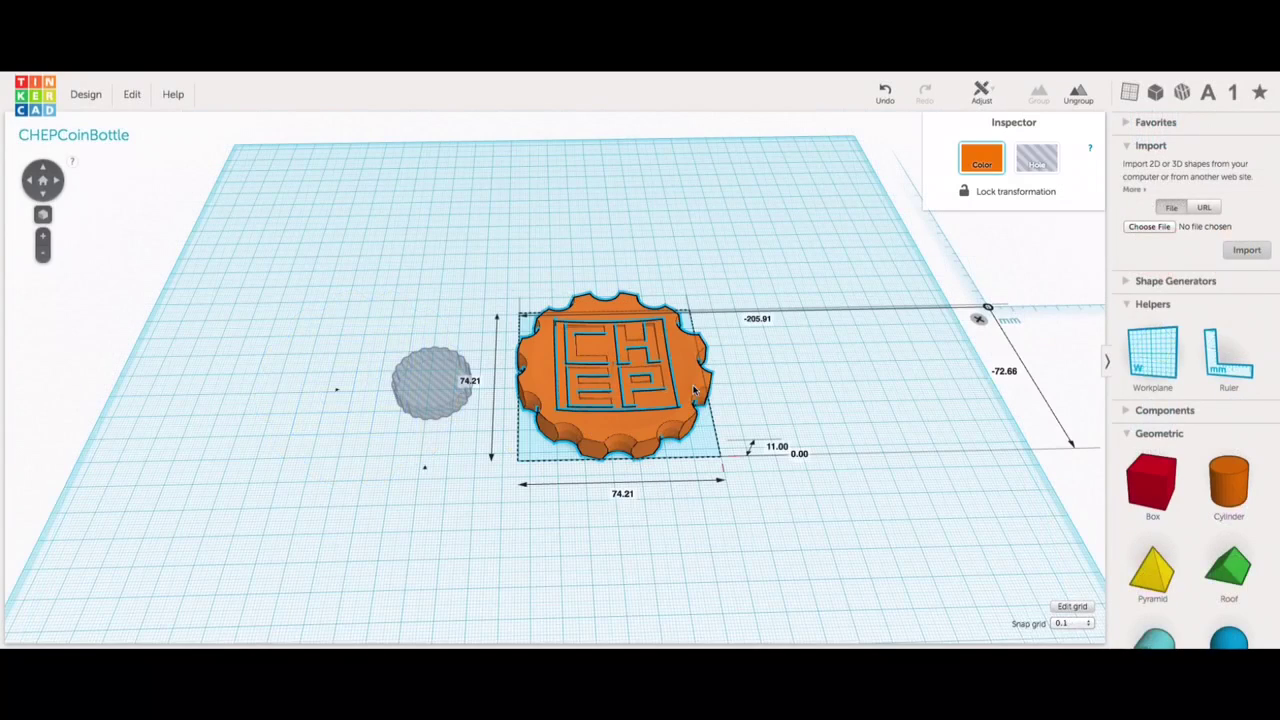
# Step: In the CHEPCoinBottle design, move the bottle-cap hole into the orange coin and align their centres in both horizontal directions
pyautogui.click(695, 390)
pyautogui.click(434, 398)
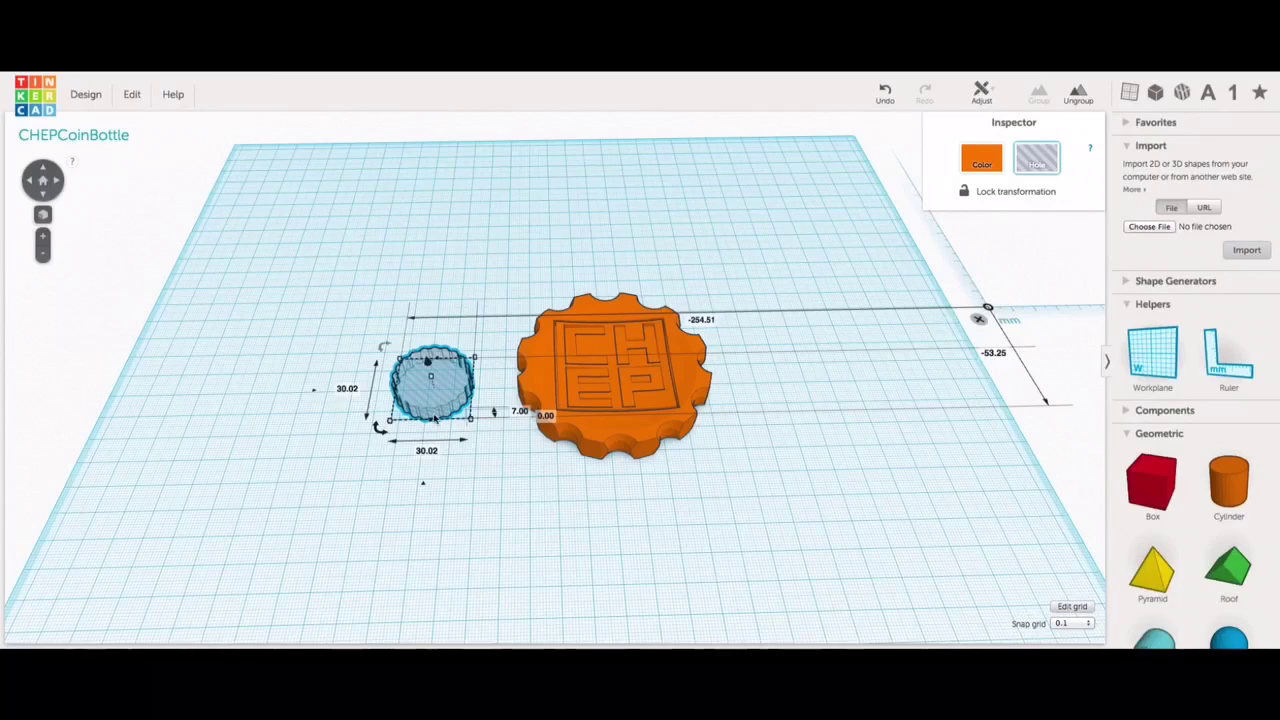
pyautogui.moveTo(449, 392); pyautogui.dragTo(645, 374)
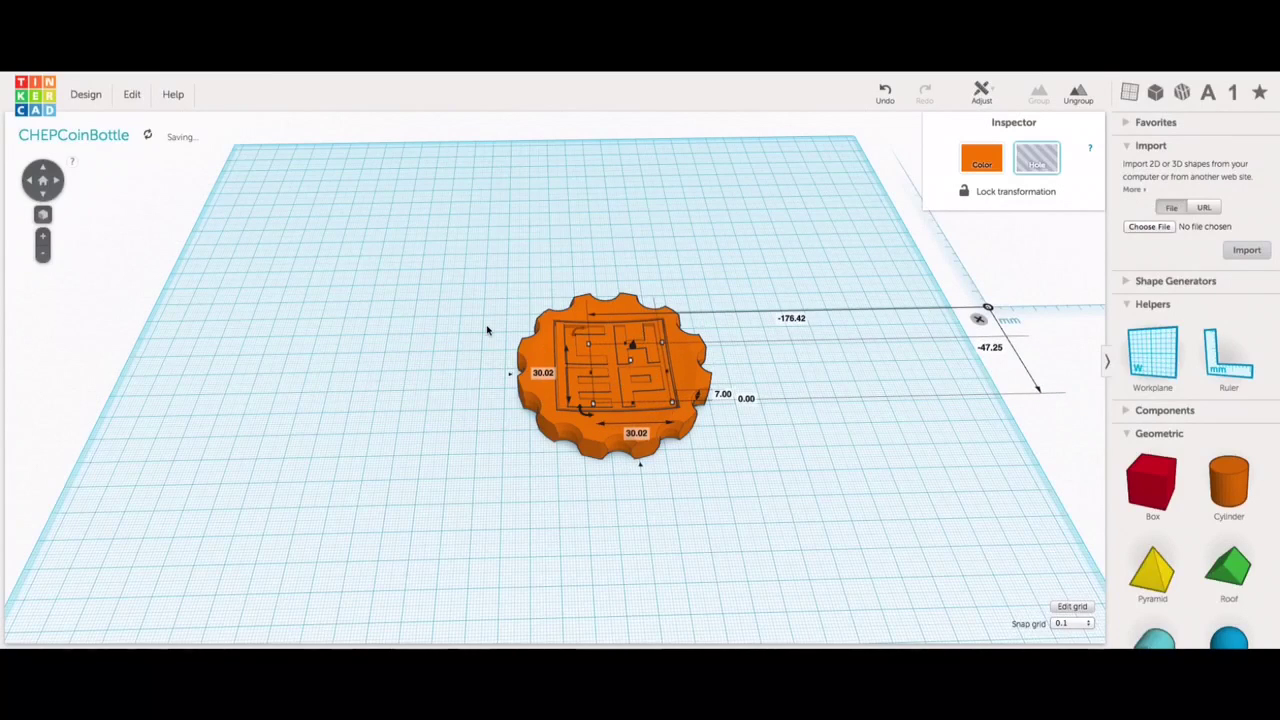
pyautogui.moveTo(486, 271); pyautogui.dragTo(750, 457)
pyautogui.click(993, 92)
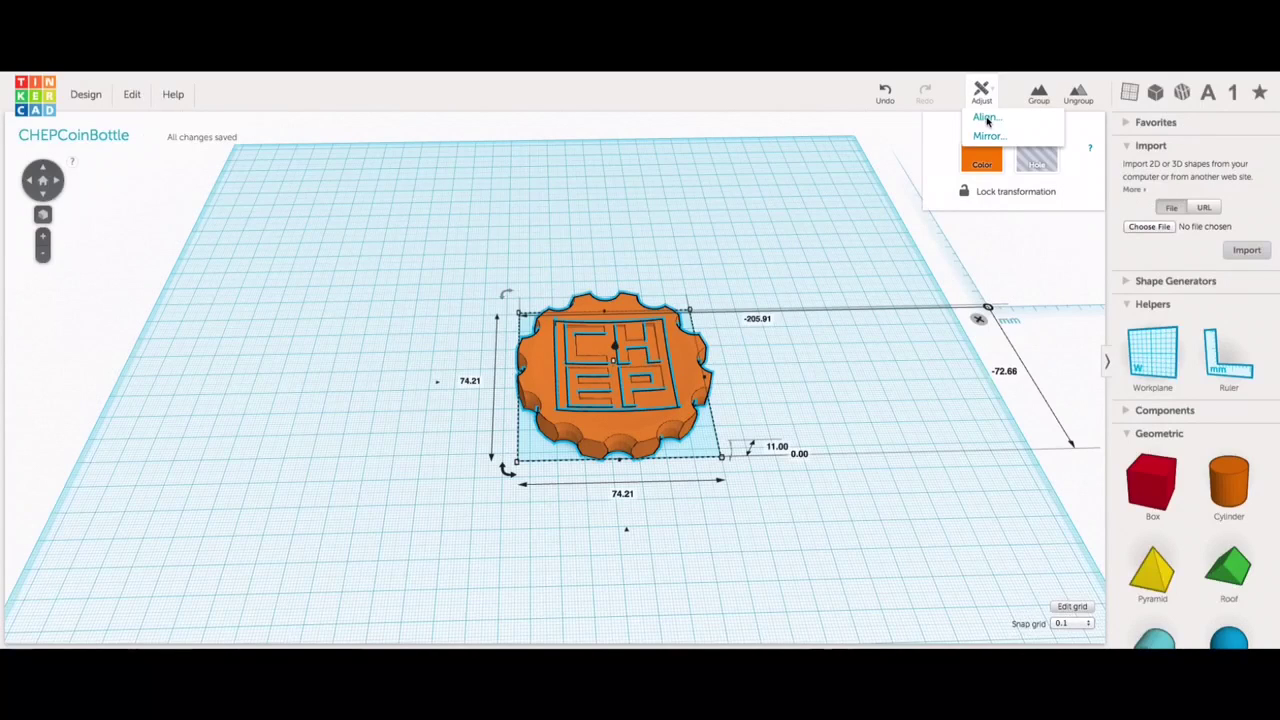
pyautogui.click(983, 114)
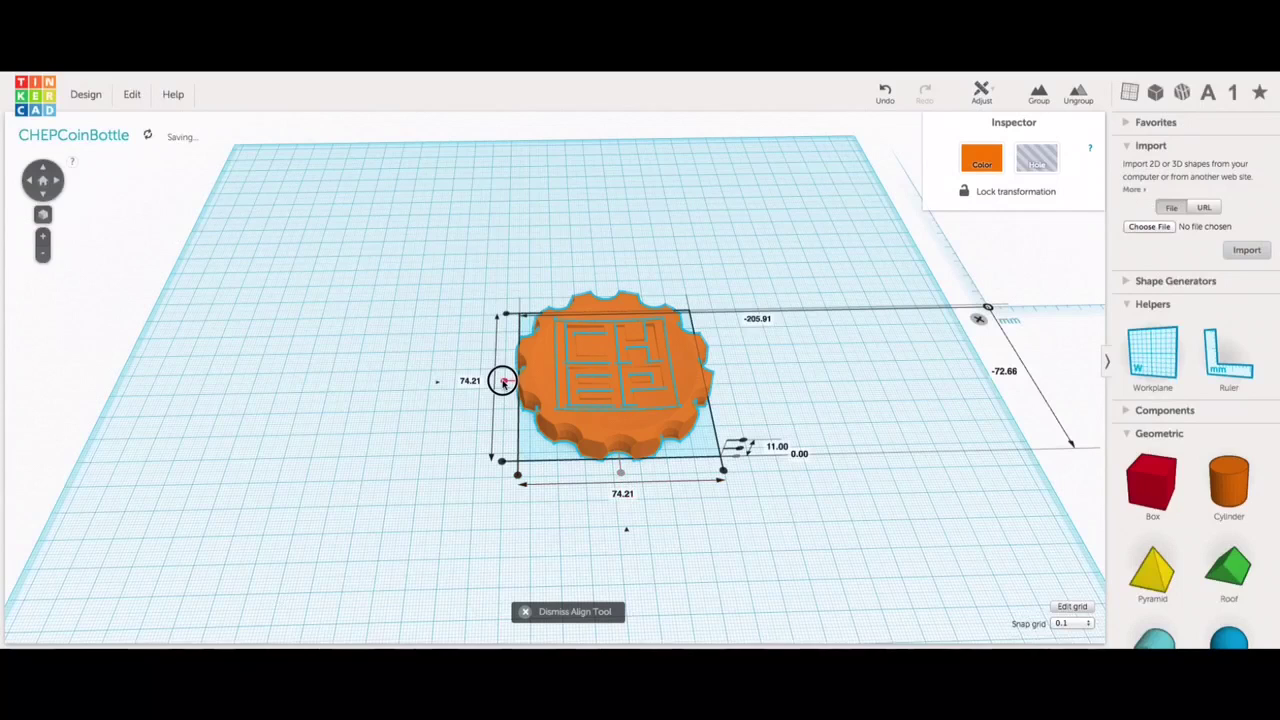
# Step: Group the coin with the bottle-cap hole to cut its recess, undo that grouping, and group them again
pyautogui.moveTo(460, 292); pyautogui.dragTo(756, 468)
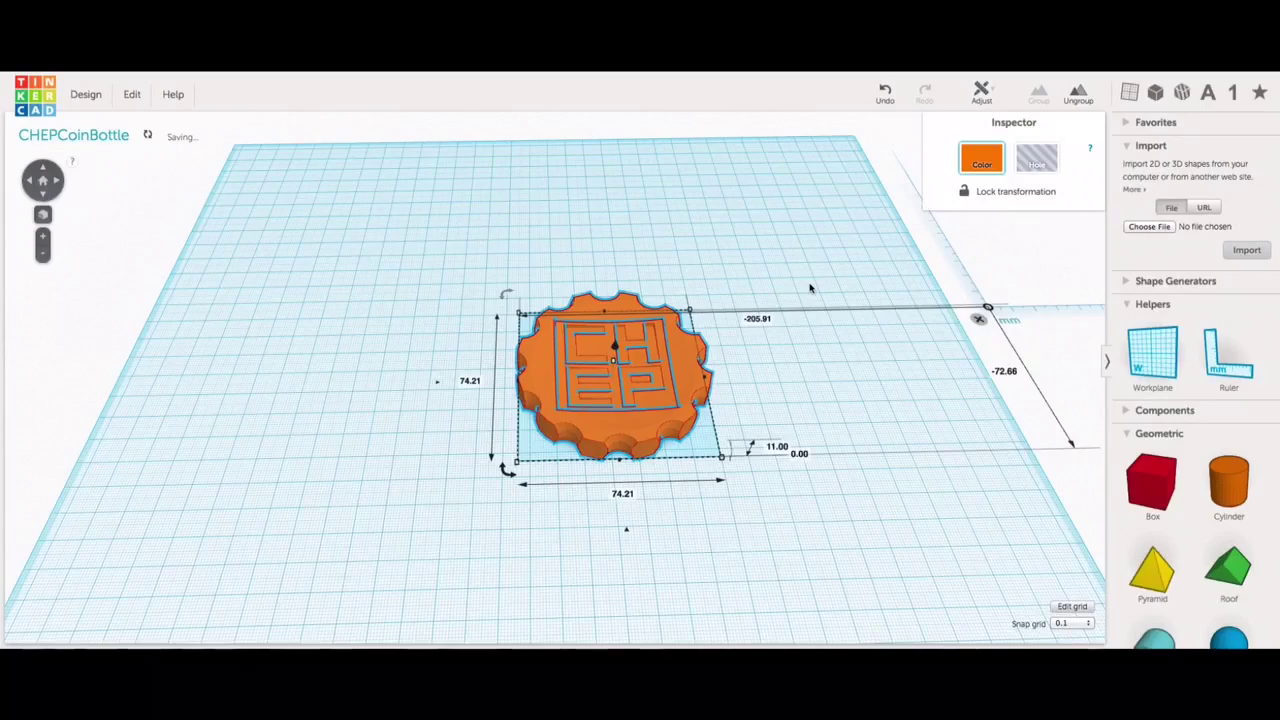
pyautogui.hotkey('ctrl', 'z')
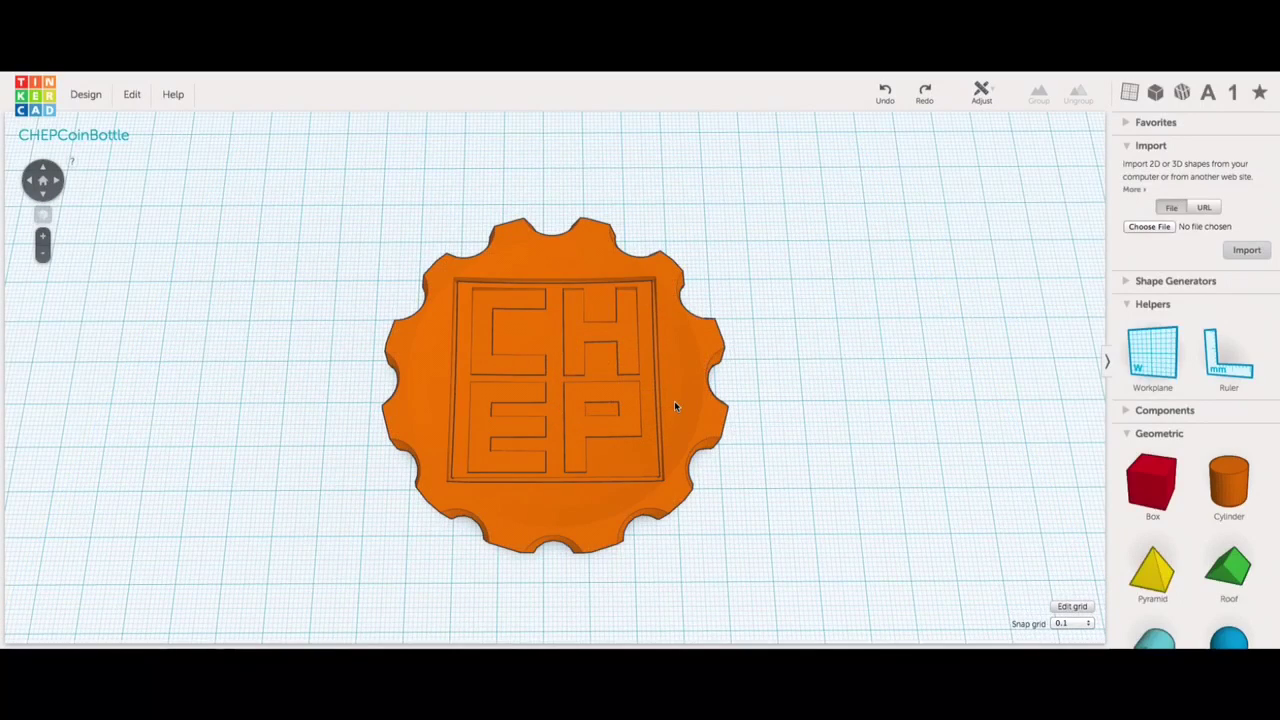
pyautogui.click(676, 405)
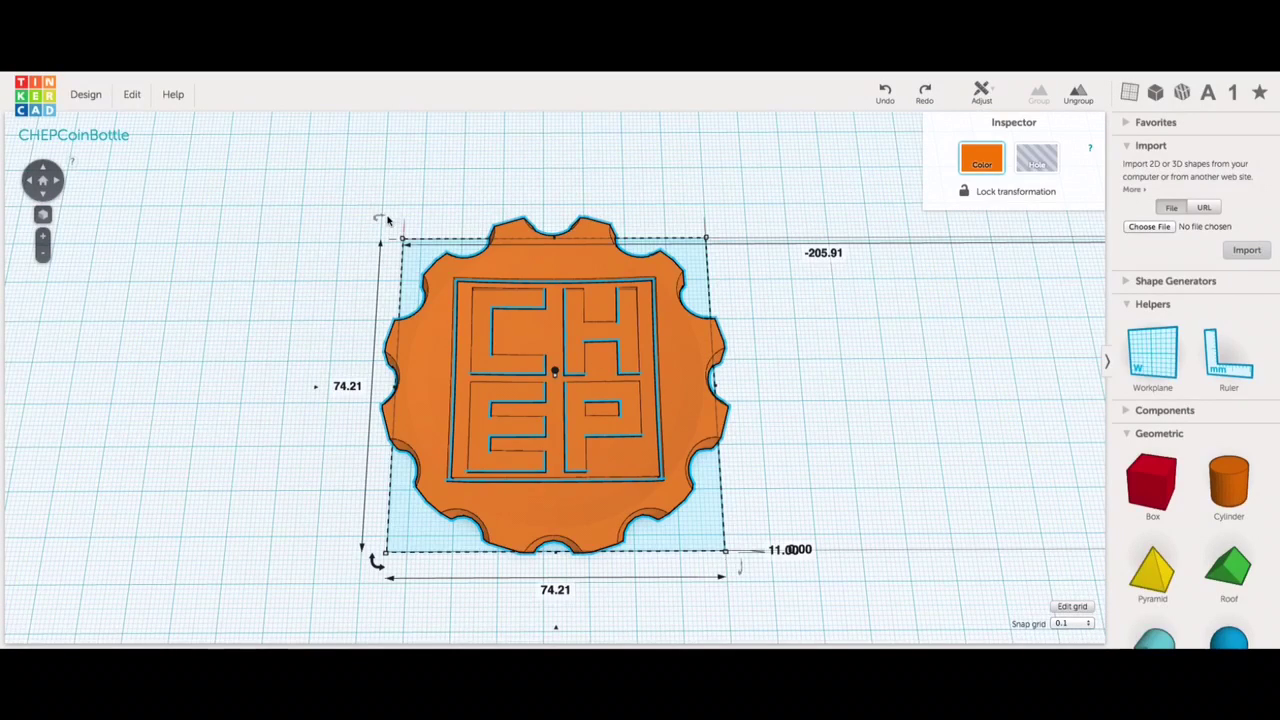
pyautogui.moveTo(378, 220); pyautogui.dragTo(730, 302)
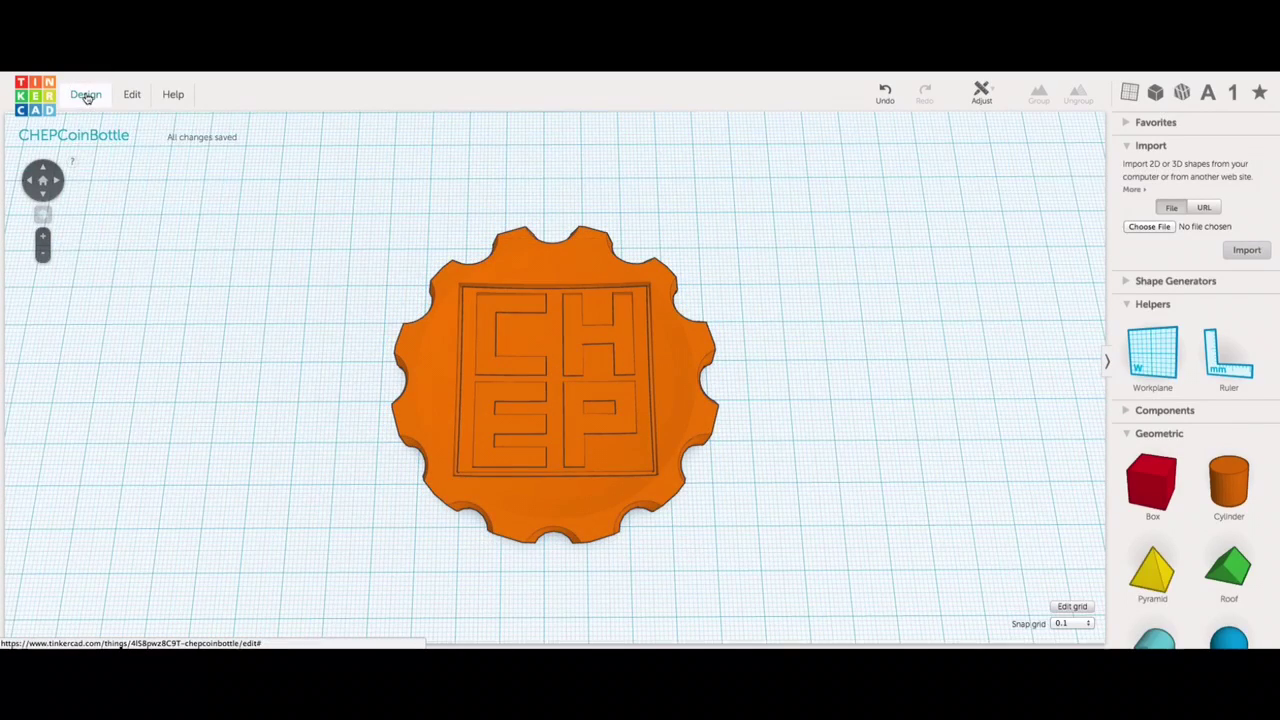
# Step: Download the CHEPCoinBottle design as an STL file for 3D printing
pyautogui.click(86, 95)
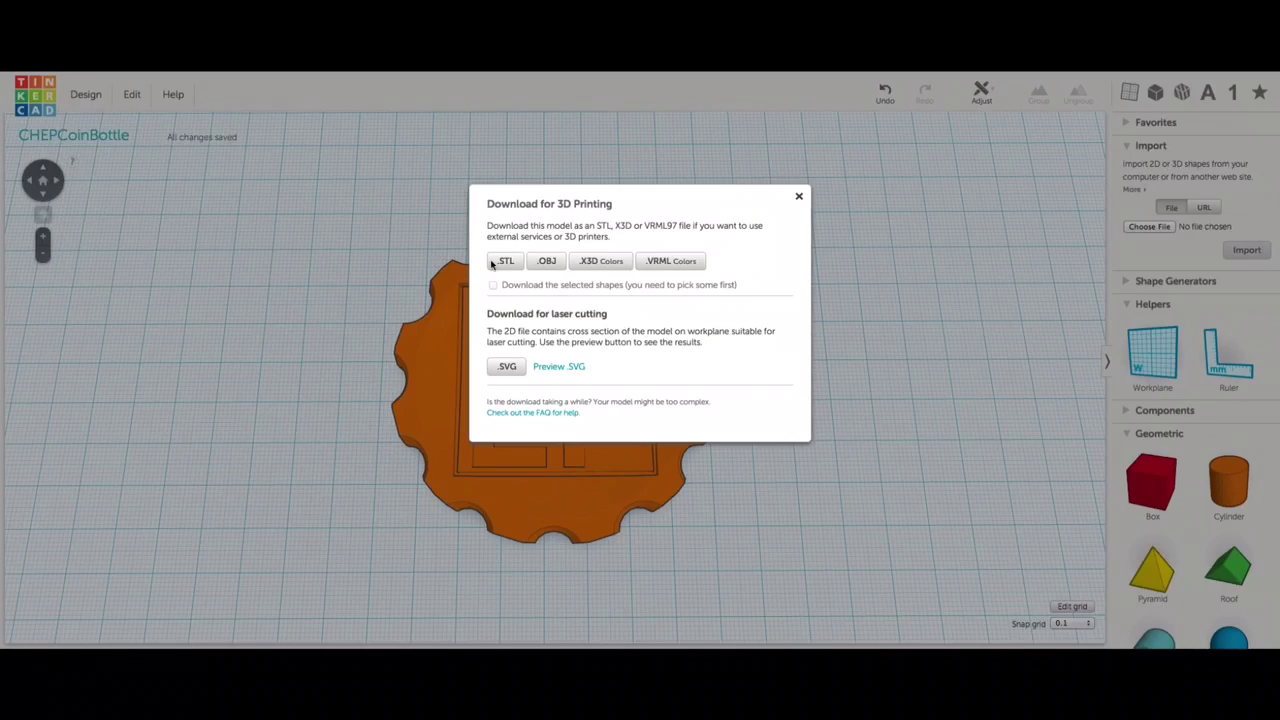
pyautogui.click(510, 264)
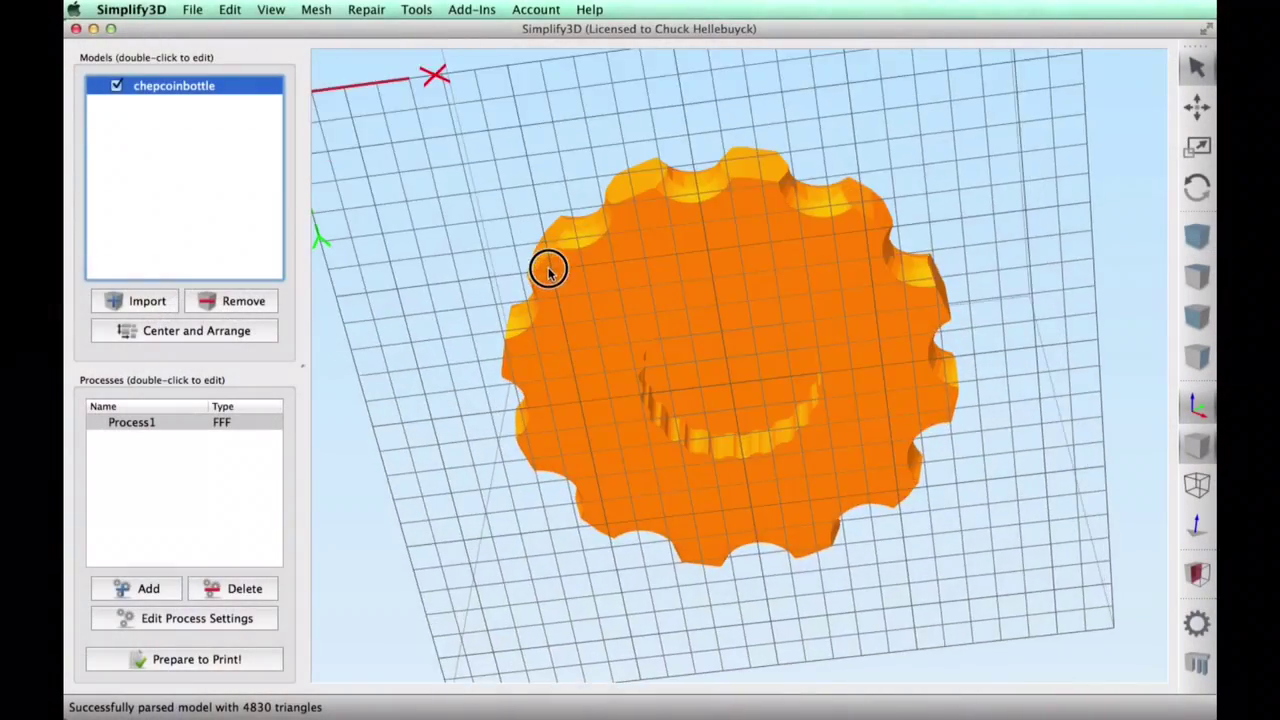
# Step: Switch to Simplify3D, check the coin's underside, and generate automatic supports with the support type From Build Platform Only
pyautogui.moveTo(546, 269); pyautogui.dragTo(710, 444)
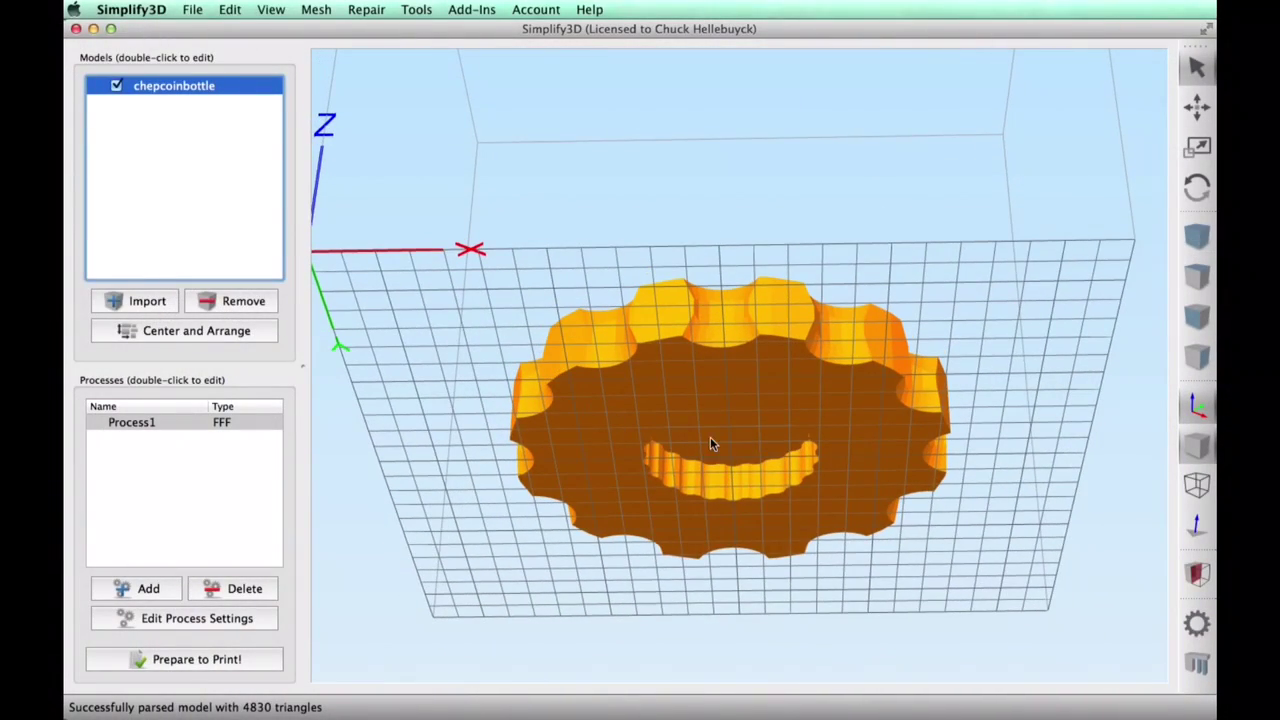
pyautogui.moveTo(526, 297); pyautogui.dragTo(528, 502)
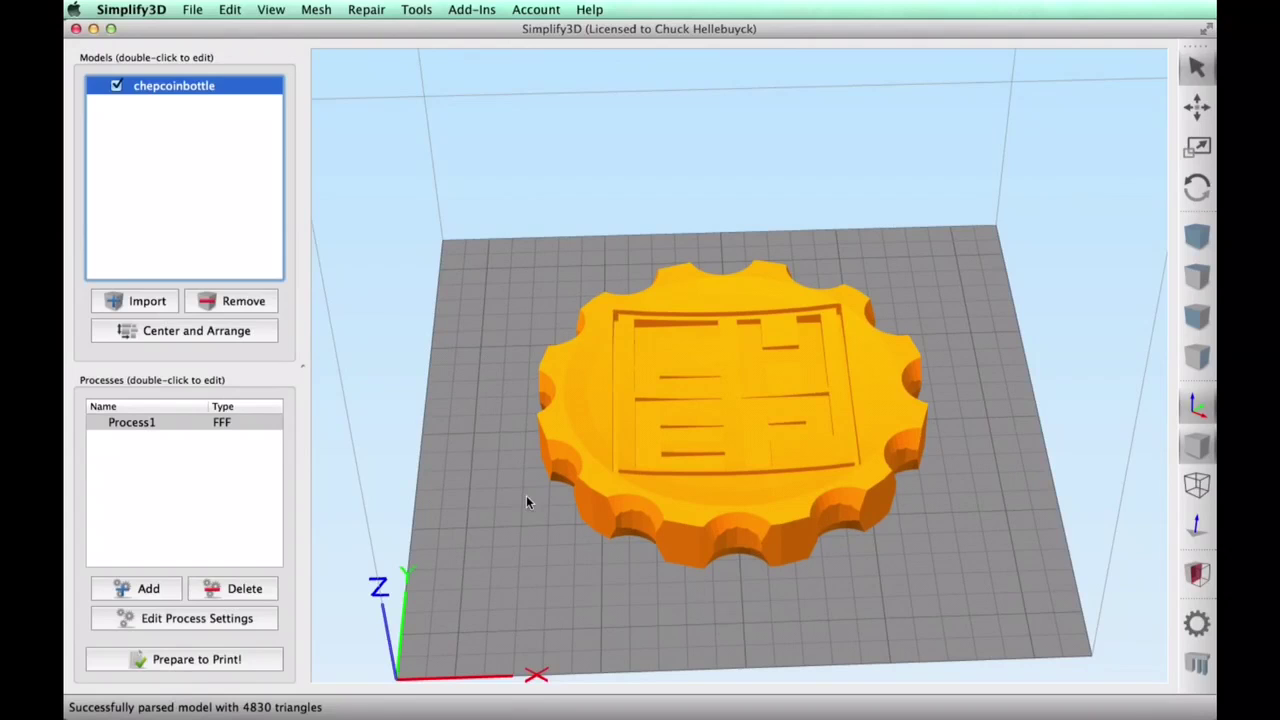
pyautogui.click(416, 10)
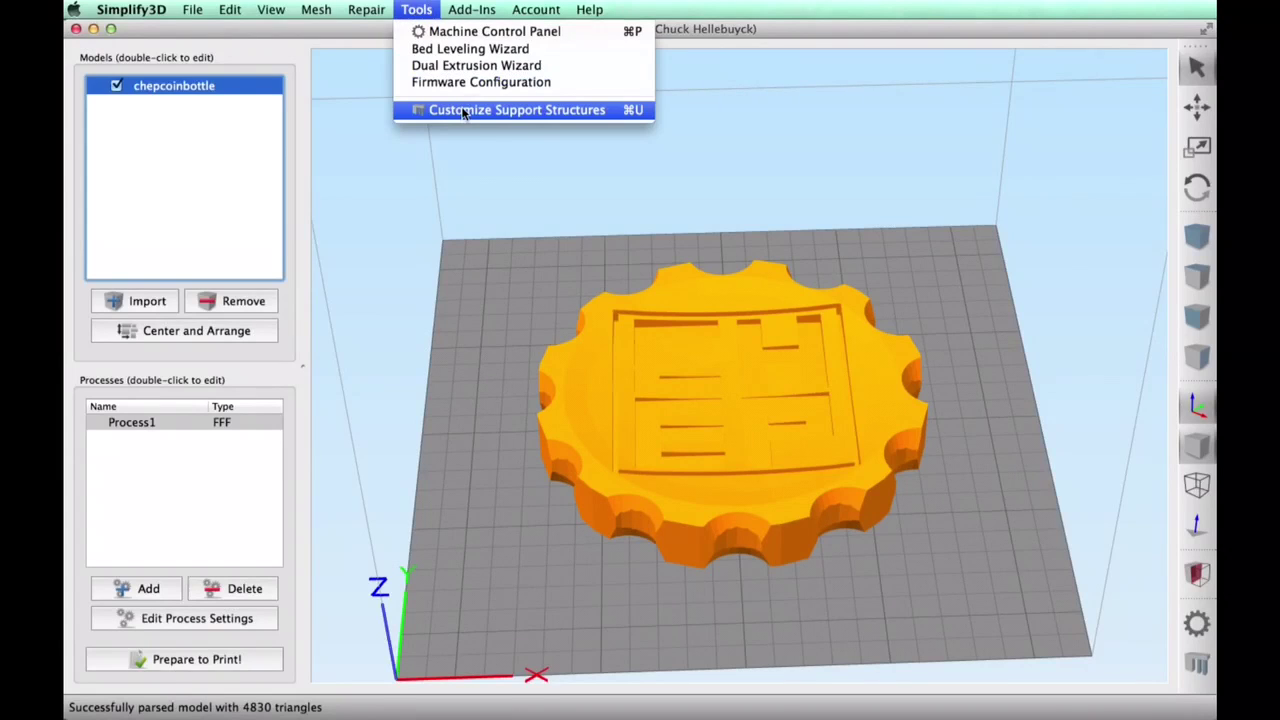
pyautogui.click(463, 111)
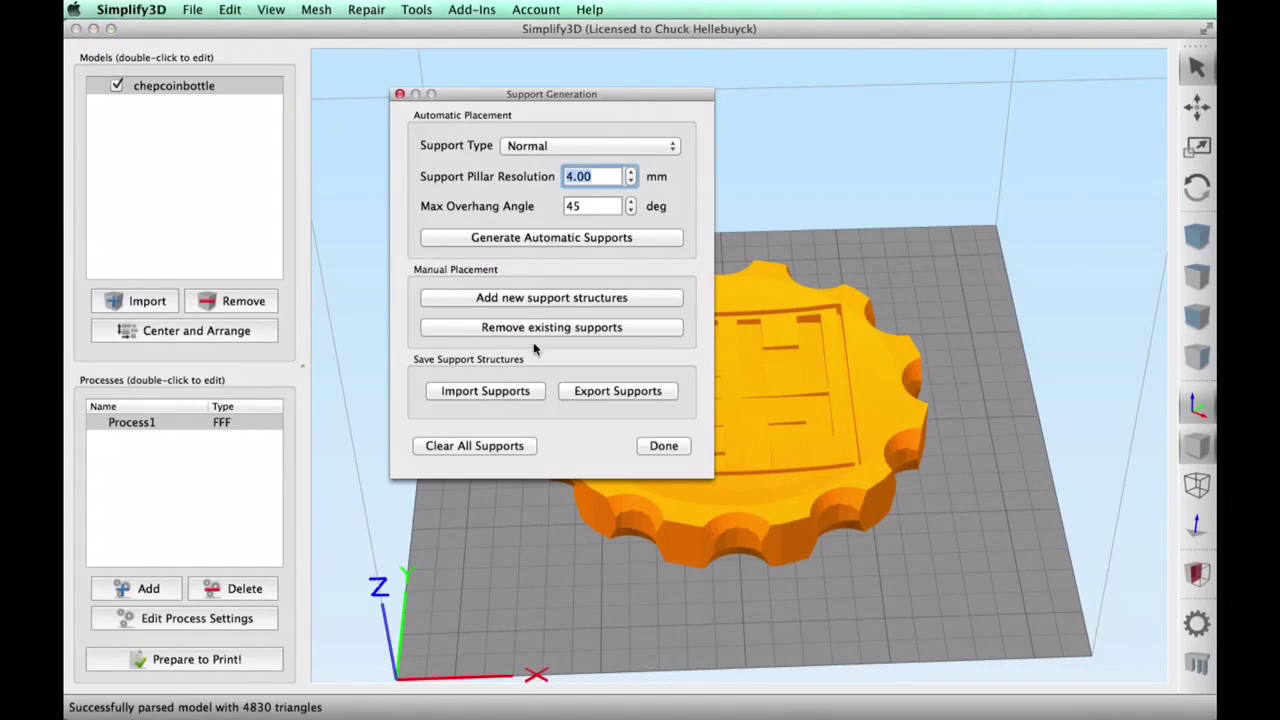
pyautogui.click(674, 150)
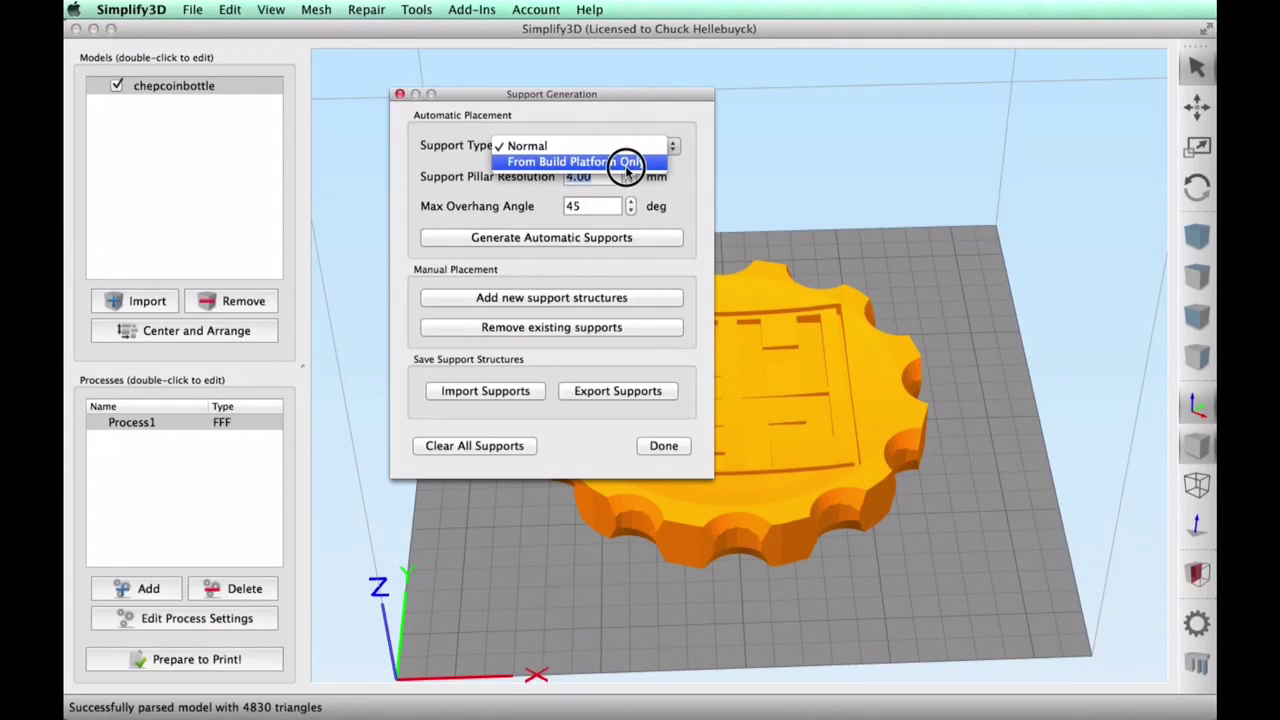
pyautogui.click(624, 162)
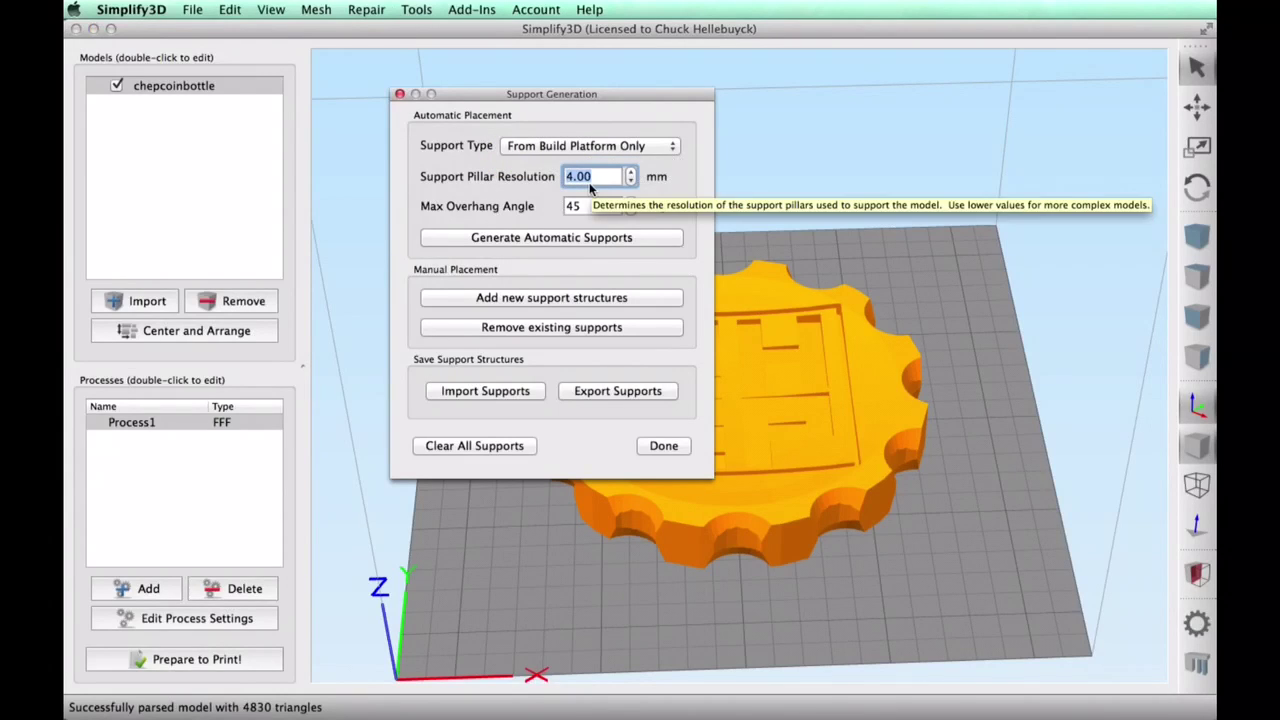
pyautogui.click(561, 242)
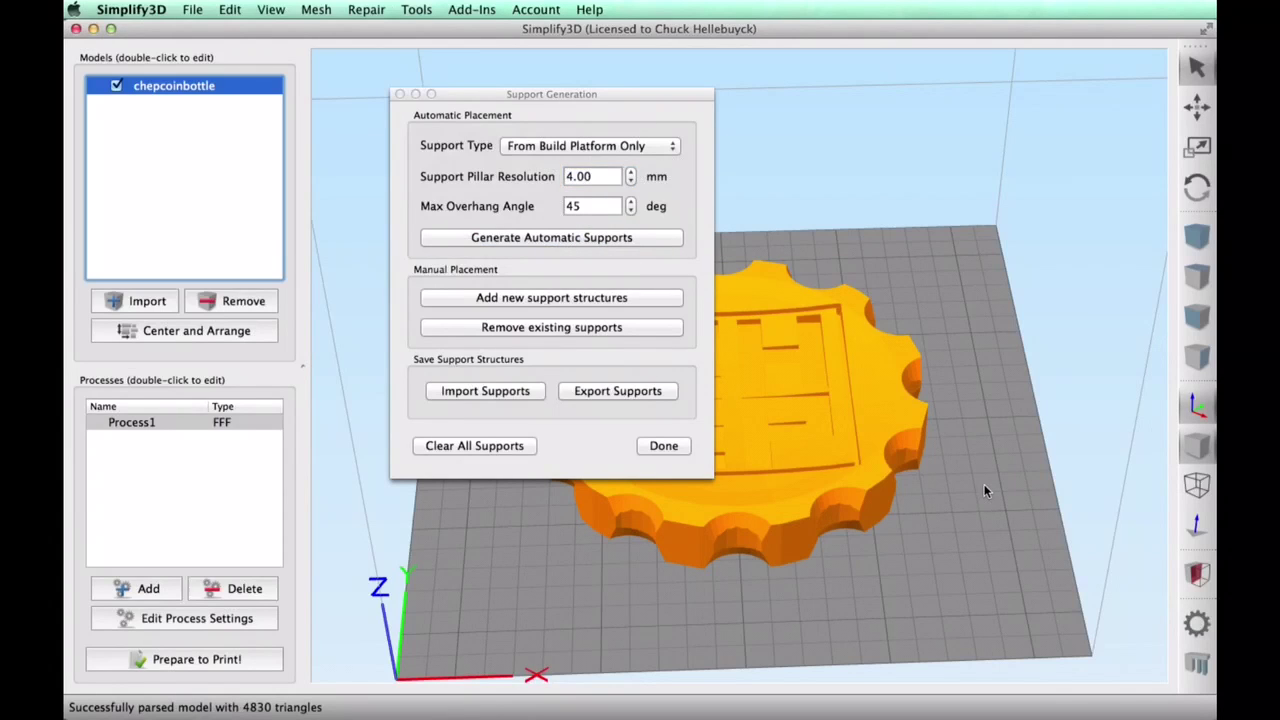
# Step: Remove the outermost support pillars around the edge of the bottle-cap recess on the coin's underside
pyautogui.moveTo(968, 540); pyautogui.dragTo(772, 218)
pyautogui.moveTo(614, 102); pyautogui.dragTo(334, 193)
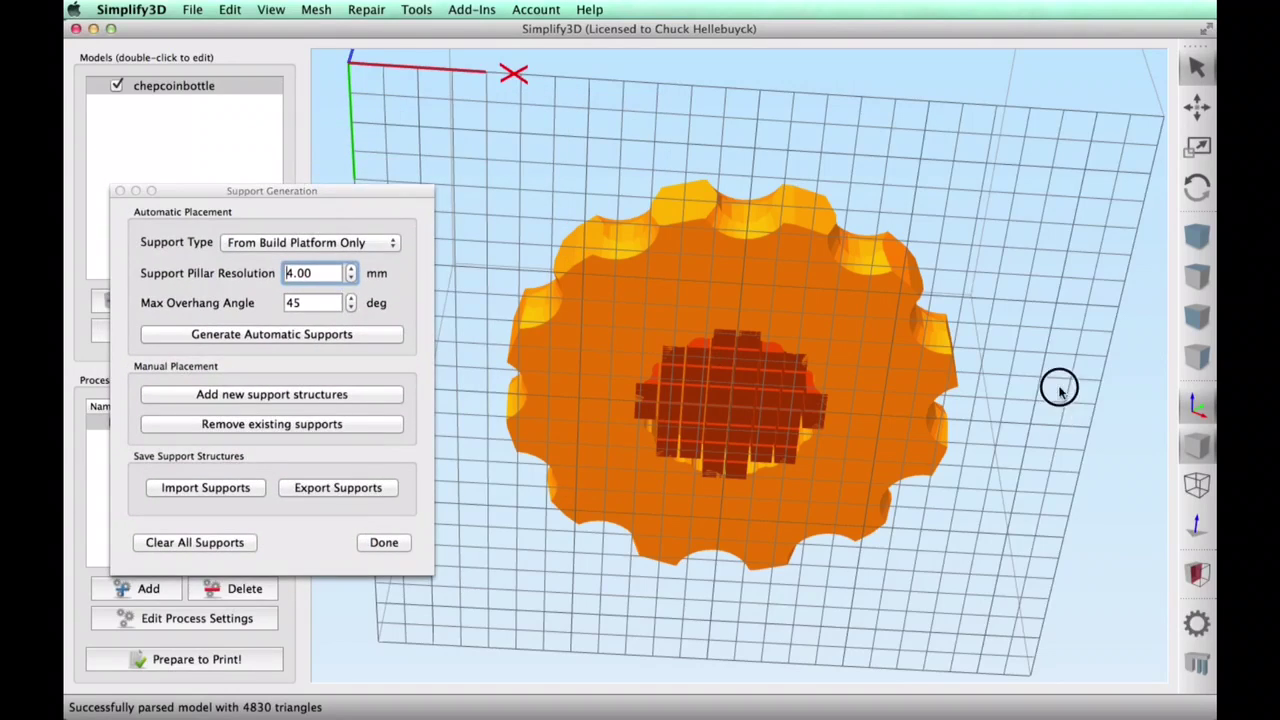
pyautogui.moveTo(1057, 386); pyautogui.dragTo(1055, 333)
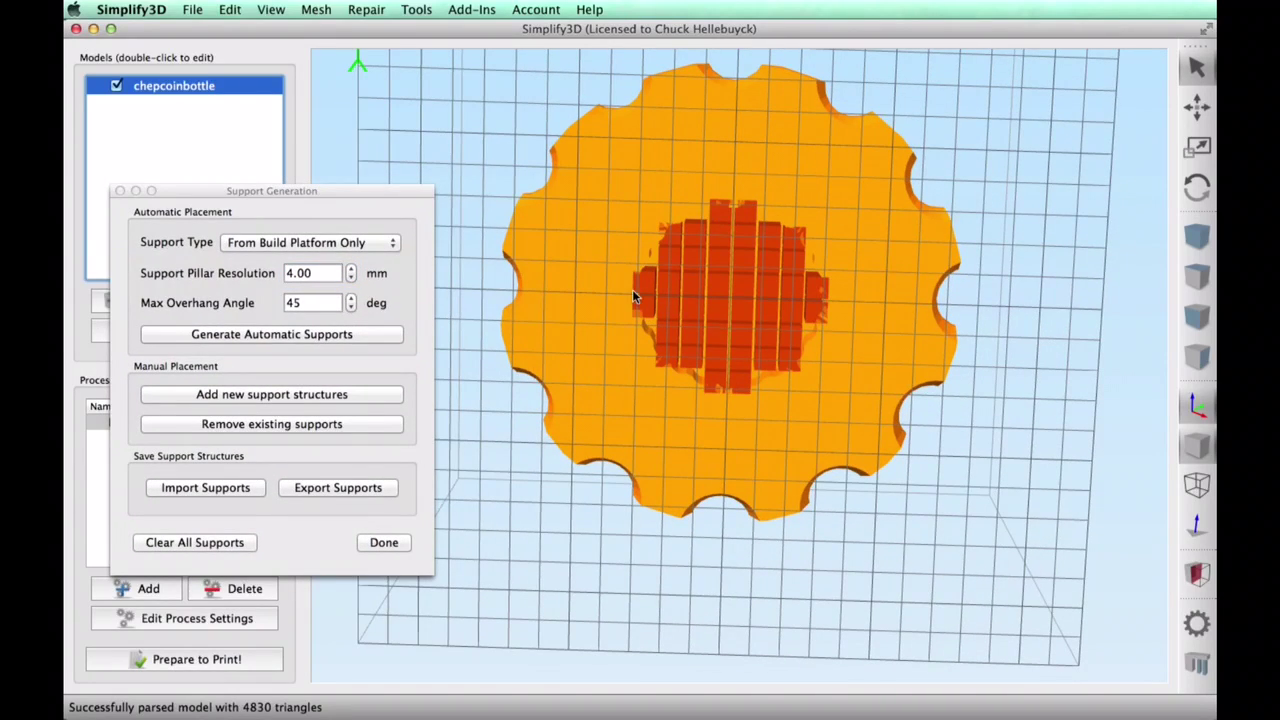
pyautogui.moveTo(632, 289); pyautogui.dragTo(489, 494)
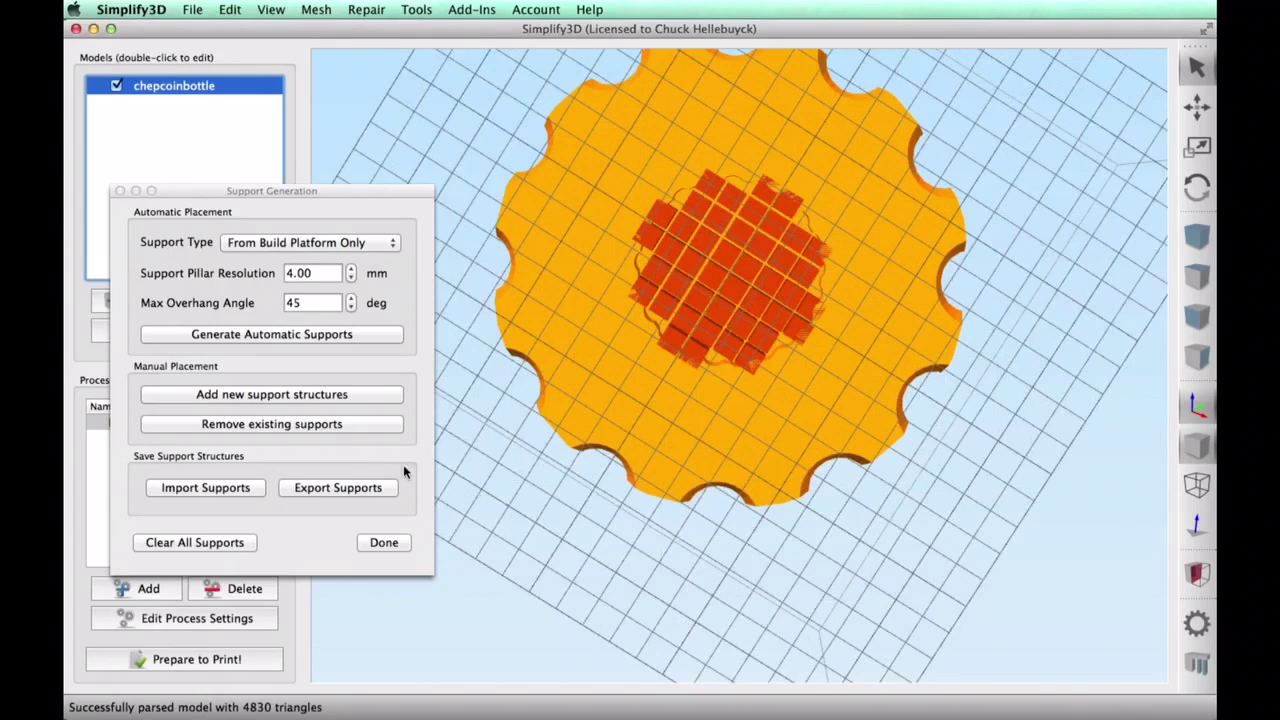
pyautogui.click(283, 425)
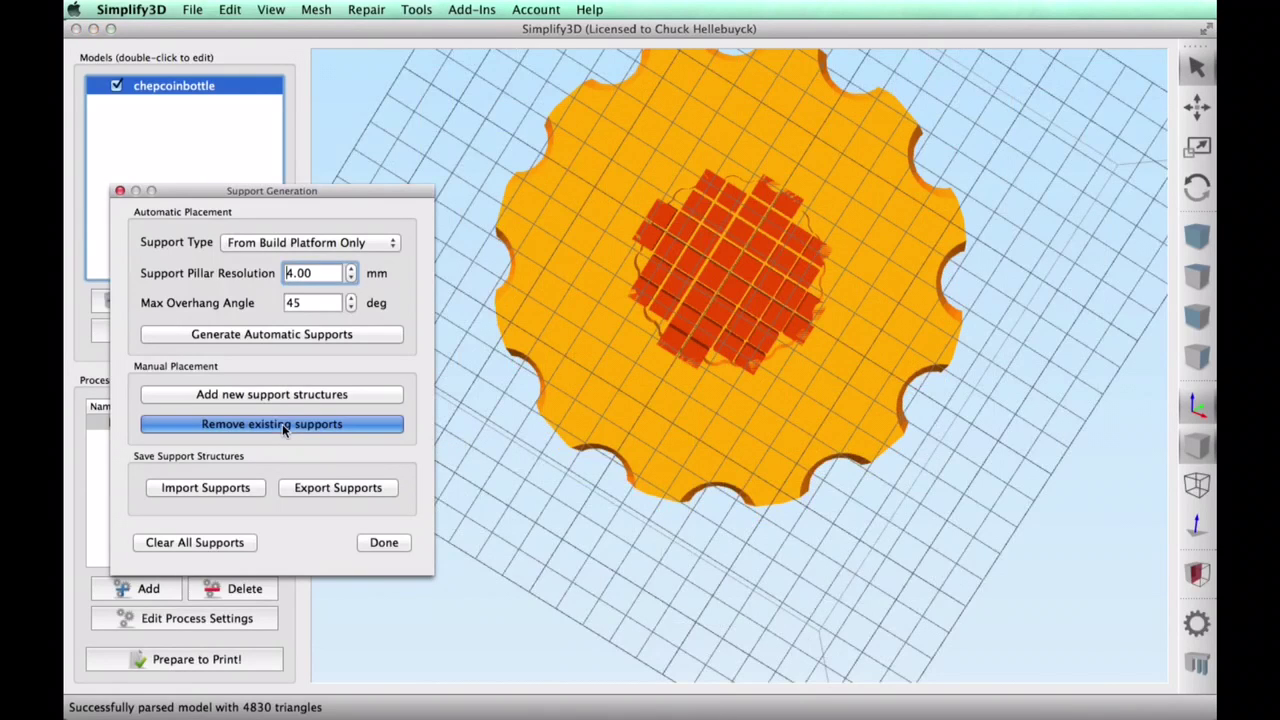
pyautogui.click(660, 216)
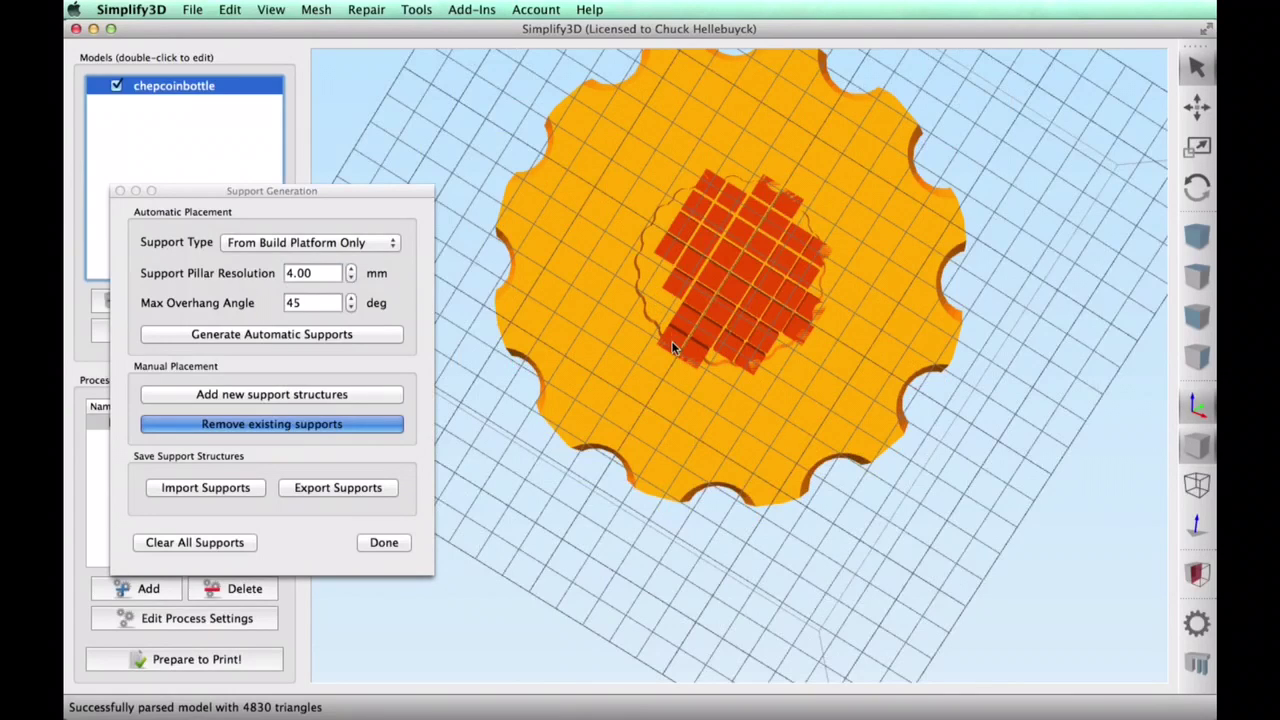
pyautogui.moveTo(673, 347)
pyautogui.mouseDown()
pyautogui.moveTo(779, 195)
pyautogui.moveTo(727, 193)
pyautogui.mouseUp()
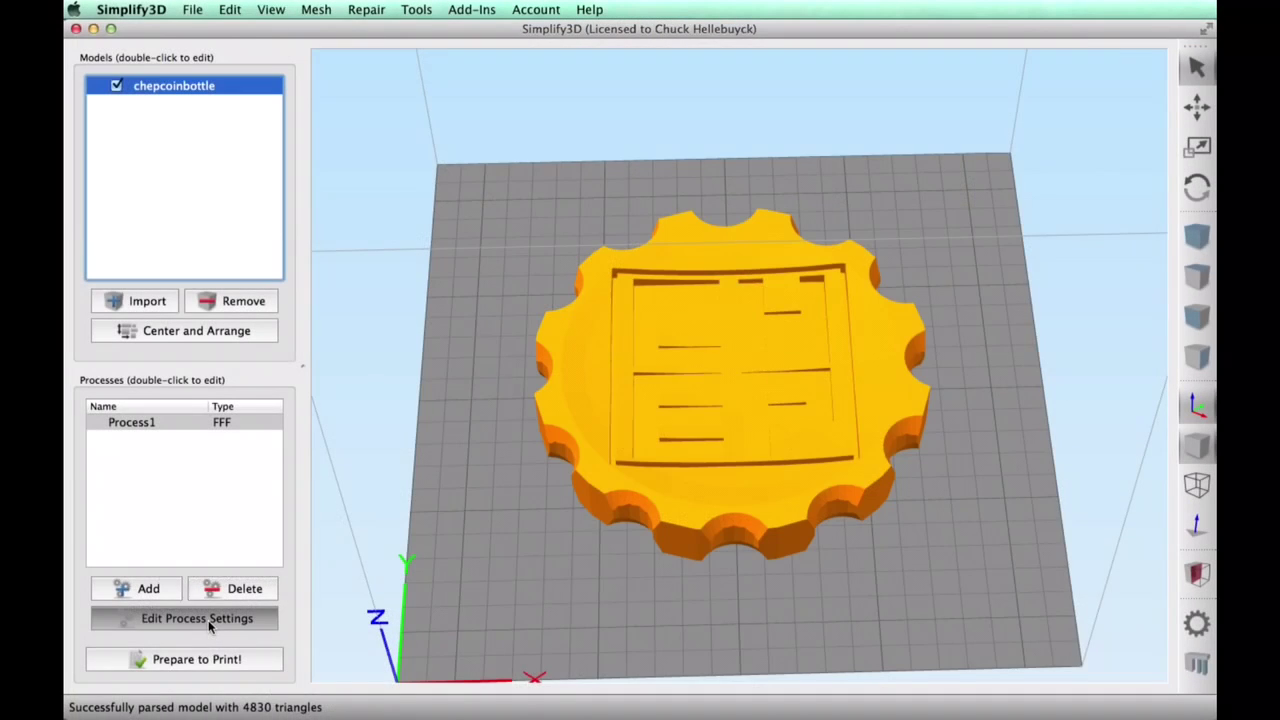
# Step: Open the settings of Process1, update the Monoprice Select Mini profile, and enable support generation
pyautogui.click(197, 618)
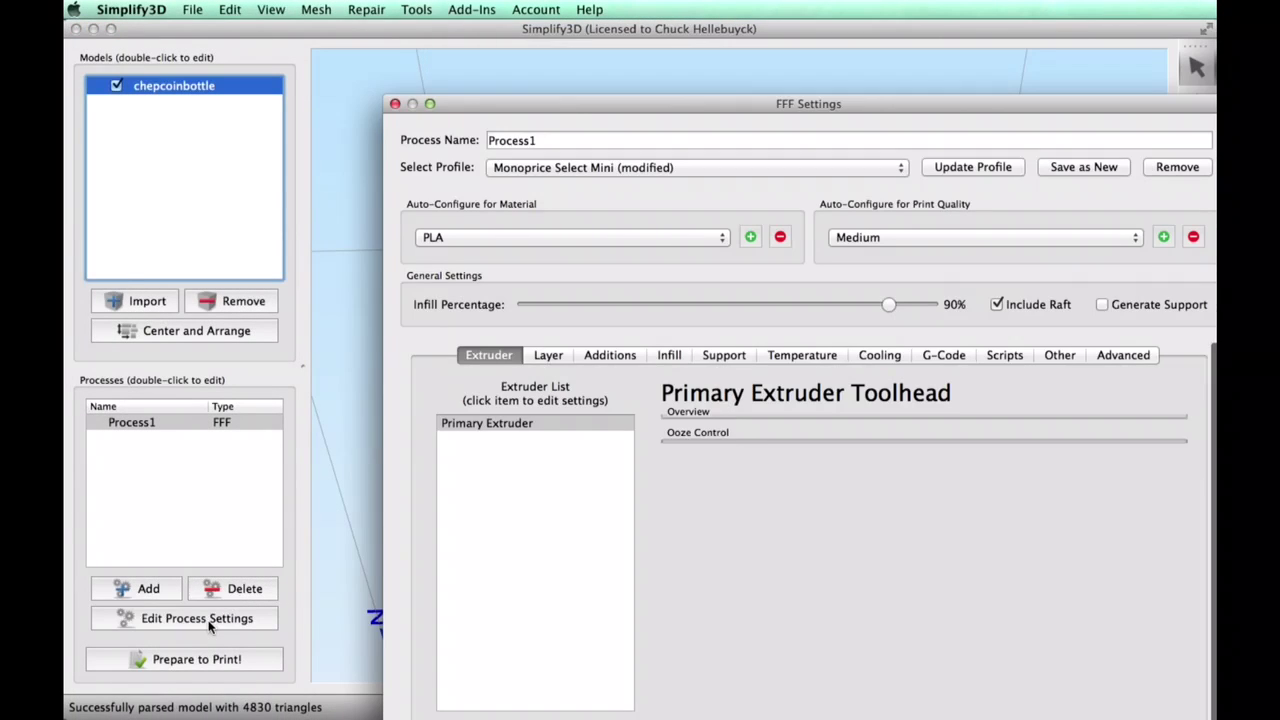
pyautogui.moveTo(566, 107); pyautogui.dragTo(283, 10)
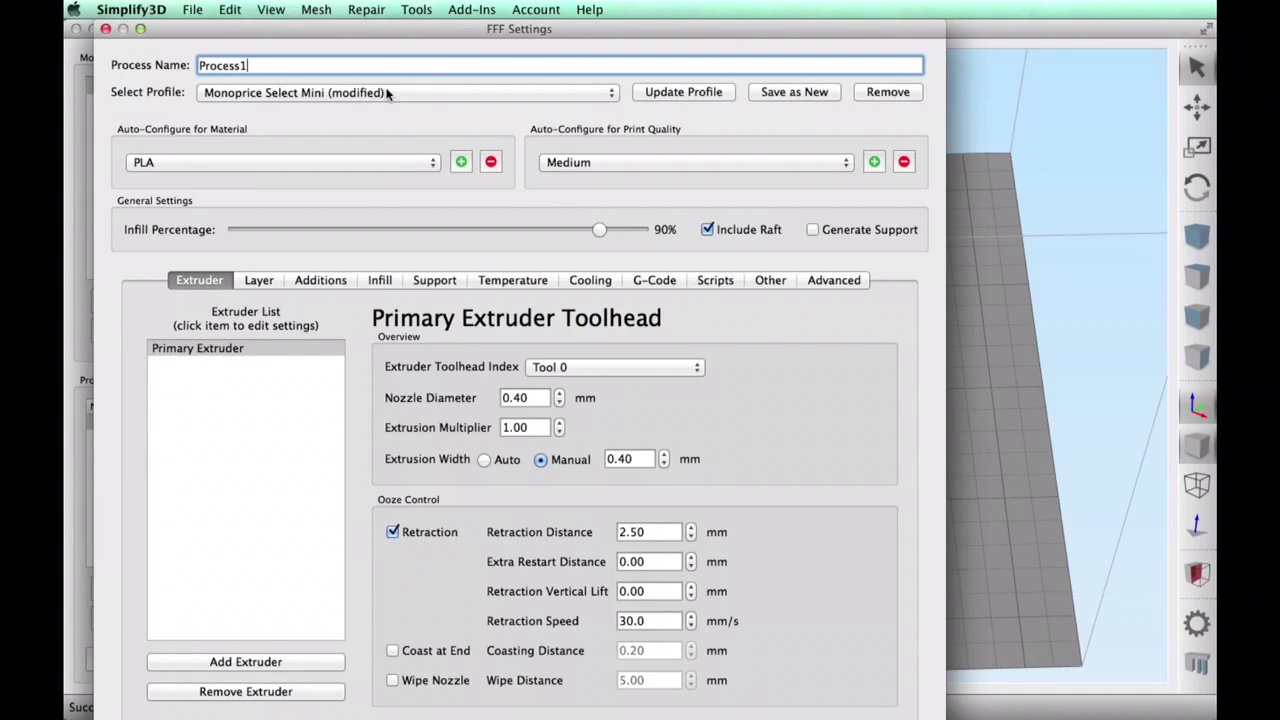
pyautogui.click(679, 93)
pyautogui.click(812, 230)
# Step: Set the top solid layers, bottom solid layers and outline/perimeter shells to 5 each
pyautogui.click(265, 283)
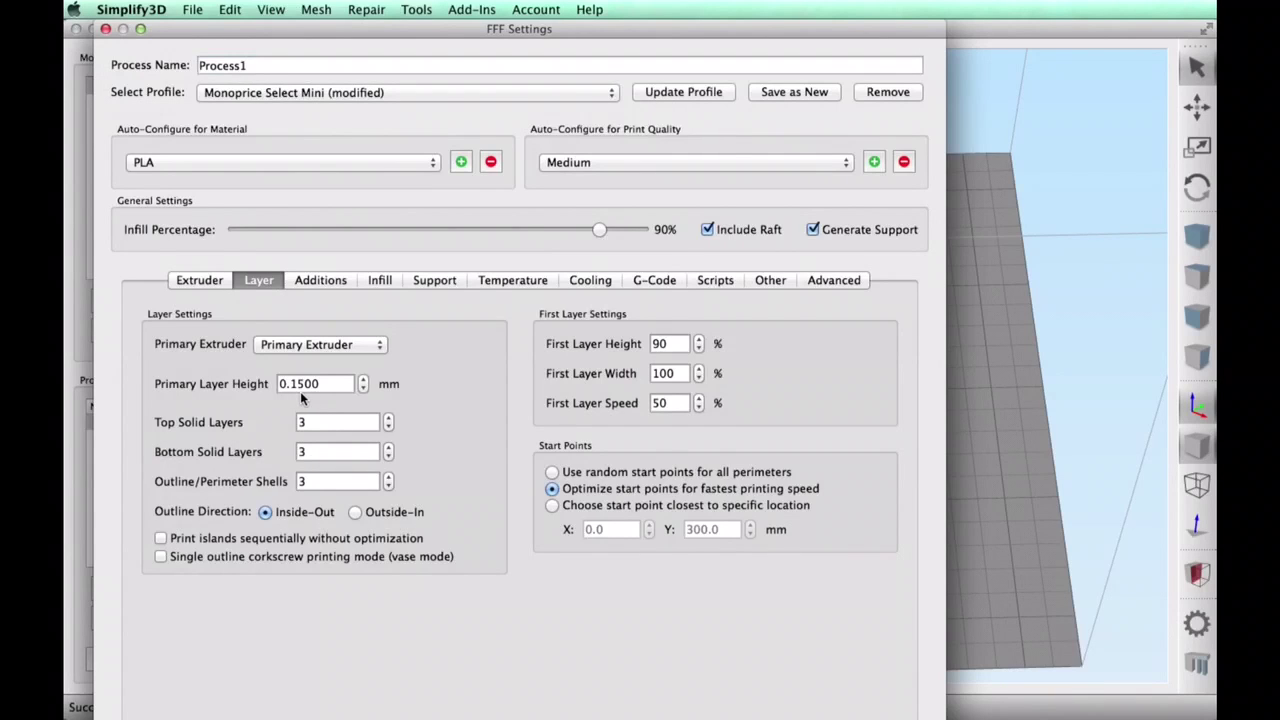
pyautogui.click(389, 418)
pyautogui.click(389, 418)
pyautogui.click(389, 448)
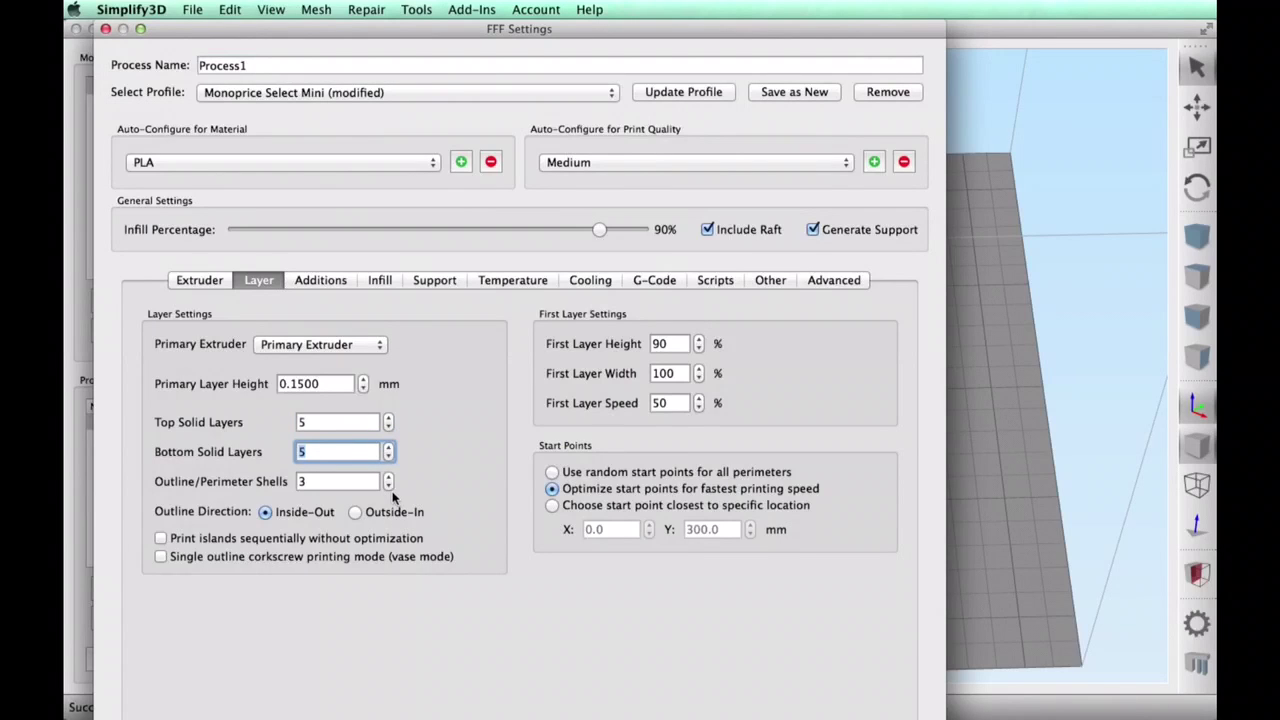
pyautogui.click(389, 478)
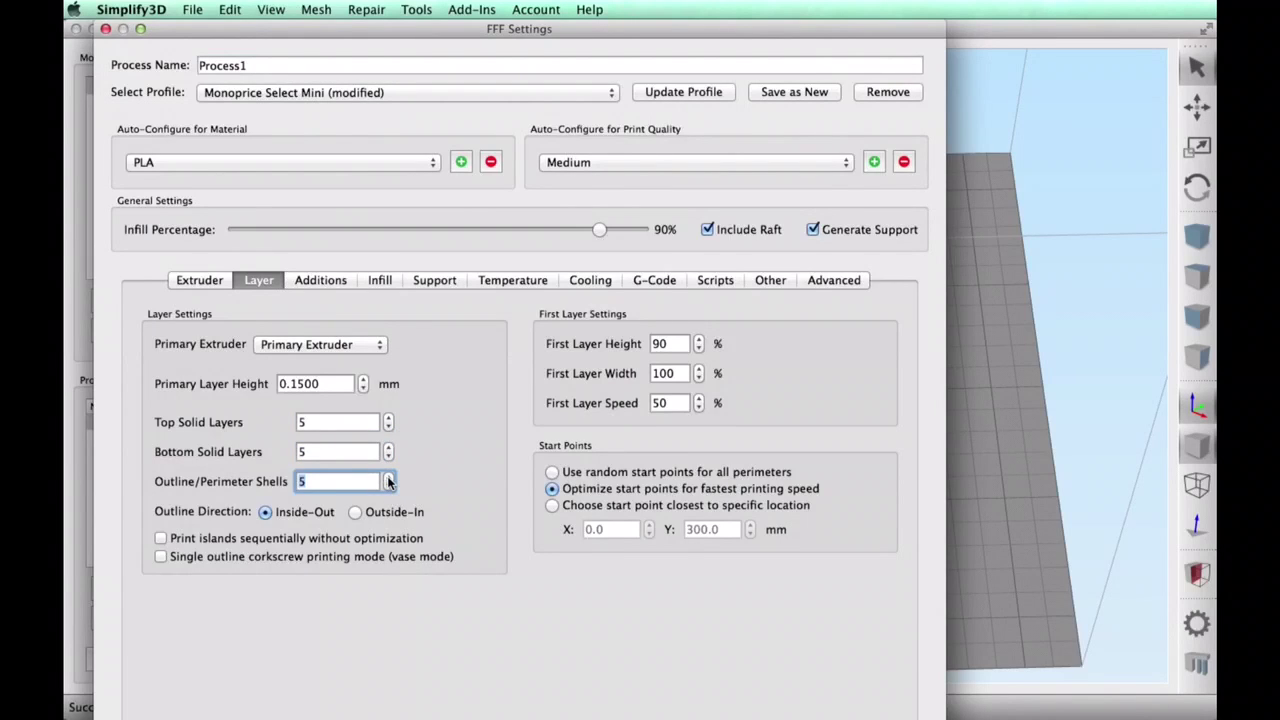
# Step: Raise the outline/perimeter shells, bottom solid layers and top solid layers to 6 each
pyautogui.click(389, 477)
pyautogui.click(389, 448)
pyautogui.click(389, 418)
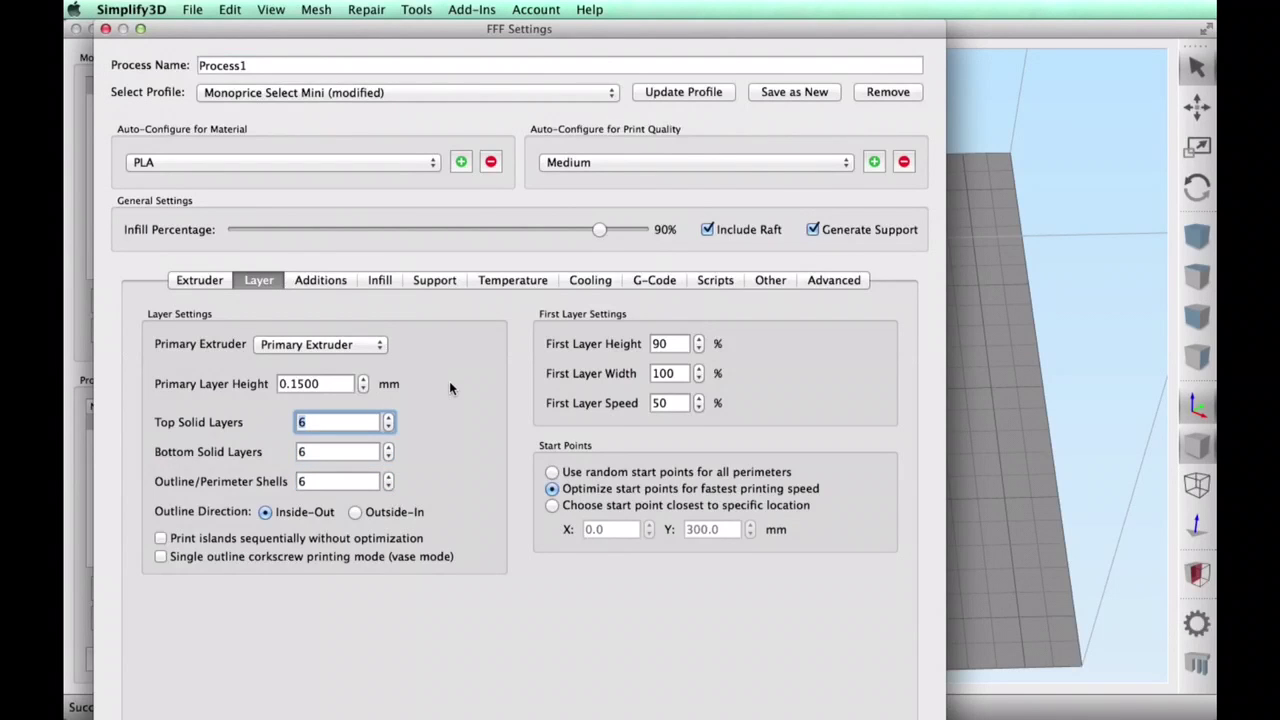
# Step: Review the raft, infill and support settings, and set the heated bed's layer 1 temperature setpoint to 50 °C
pyautogui.click(322, 281)
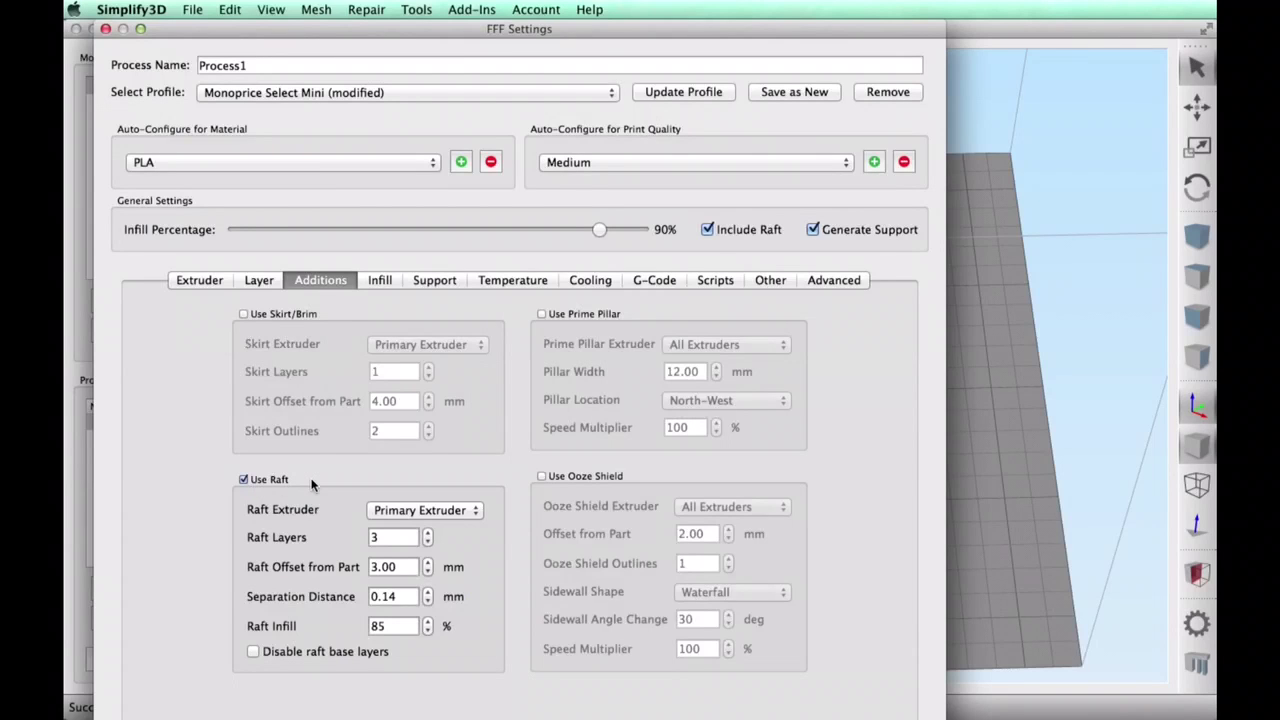
pyautogui.click(389, 281)
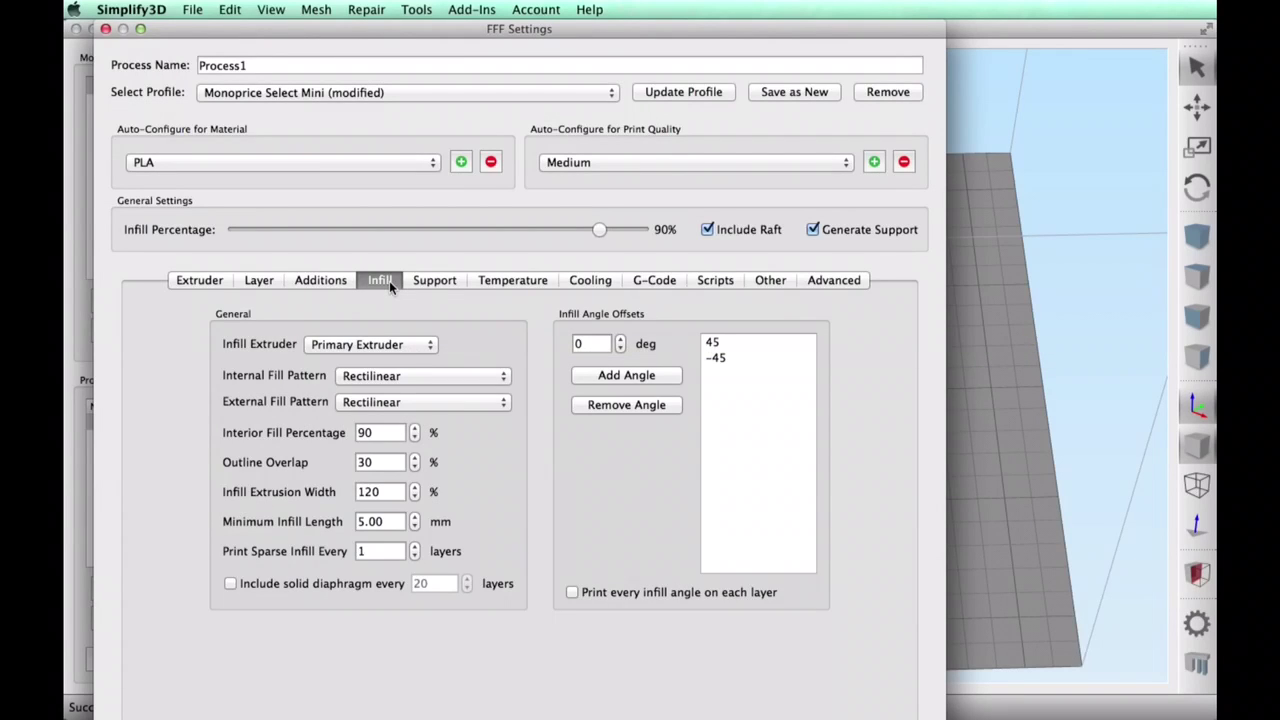
pyautogui.click(435, 283)
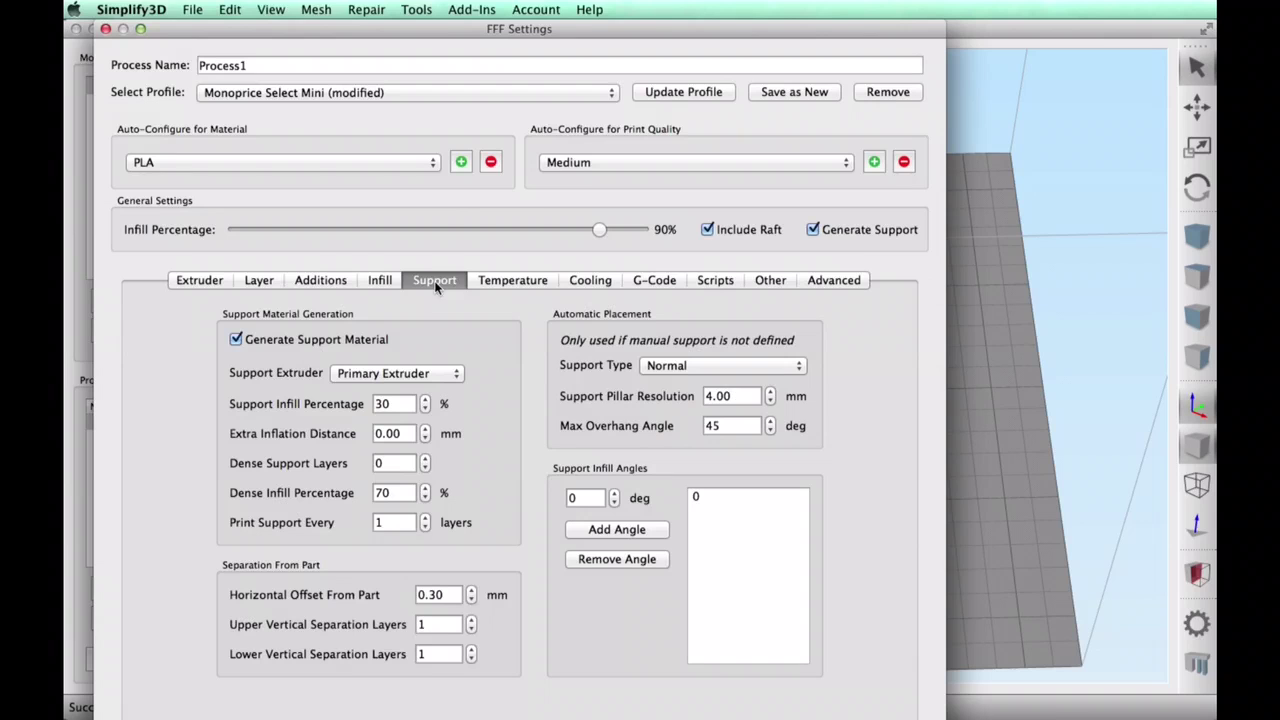
pyautogui.click(520, 281)
pyautogui.click(517, 558)
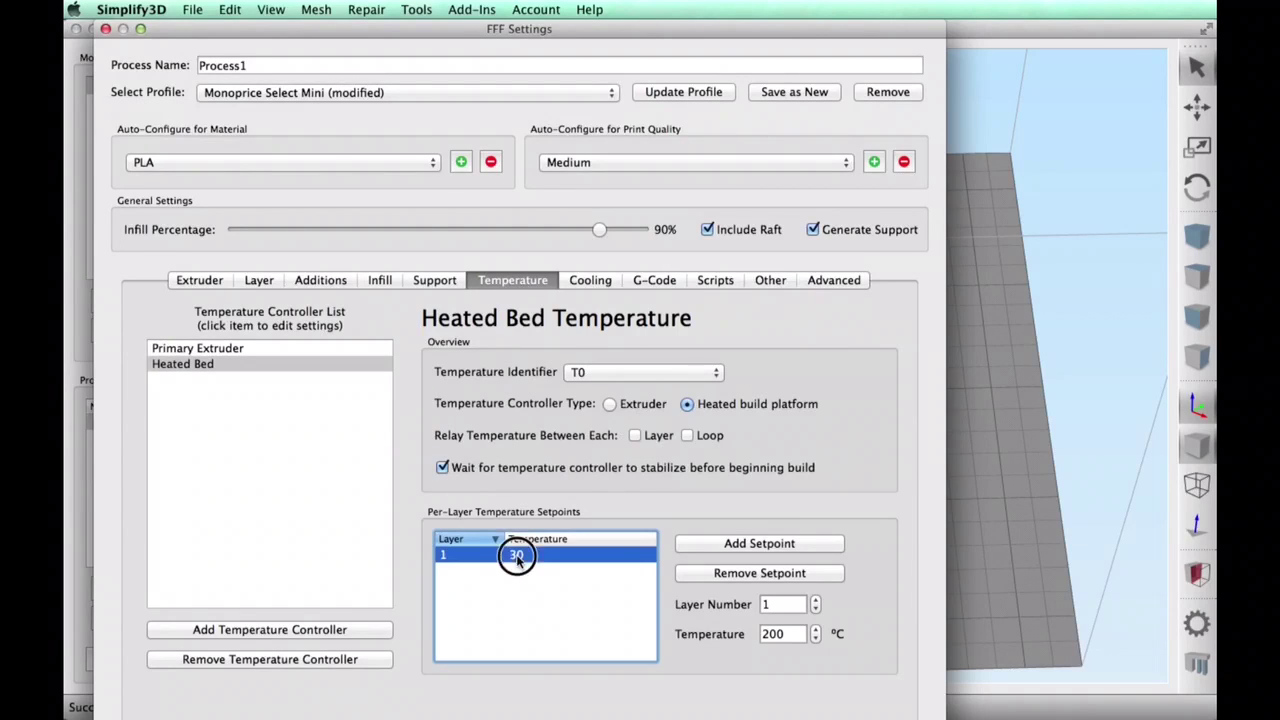
pyautogui.doubleClick(517, 557)
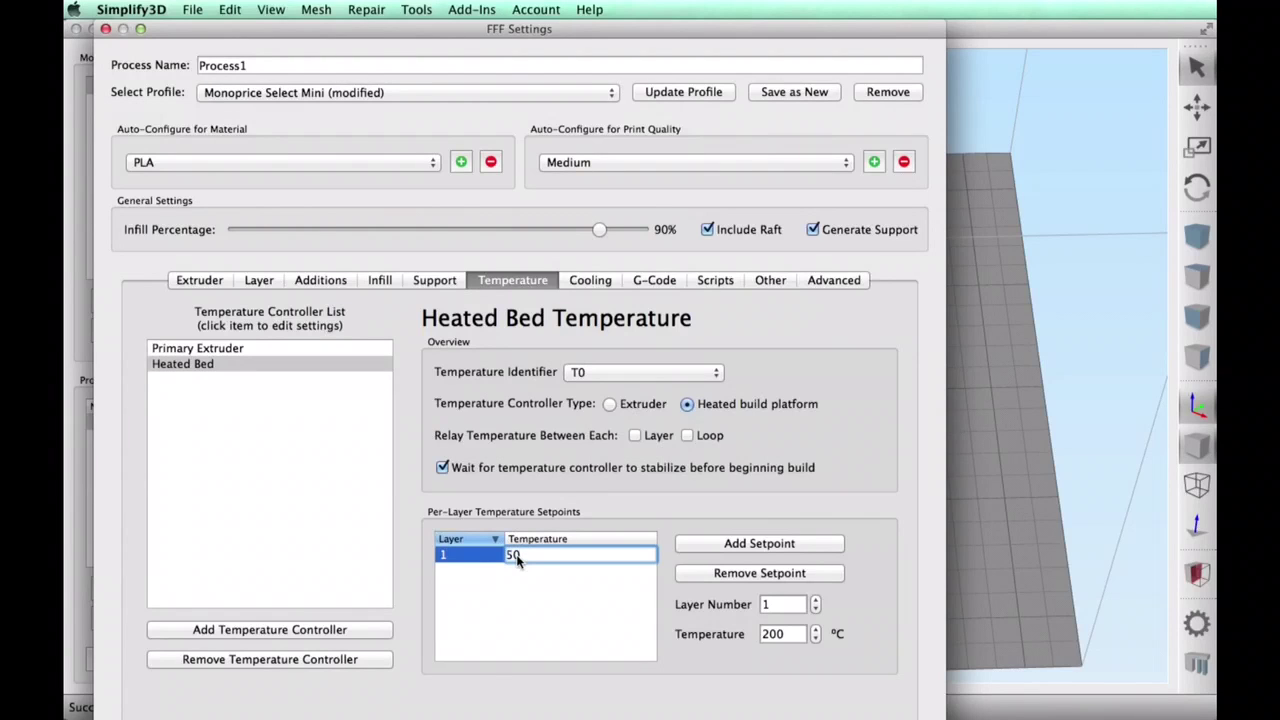
pyautogui.press('Return')
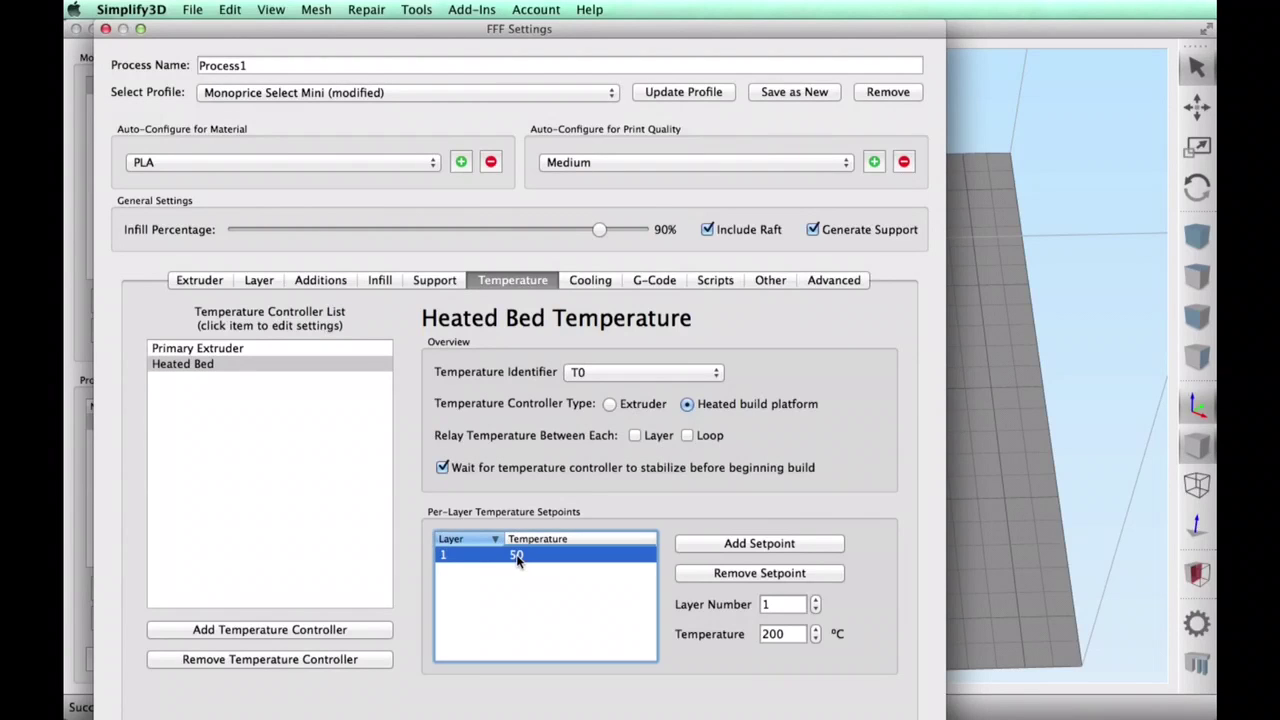
# Step: Check the primary extruder's temperature setpoint and the cooling settings, and accept the process settings
pyautogui.click(210, 349)
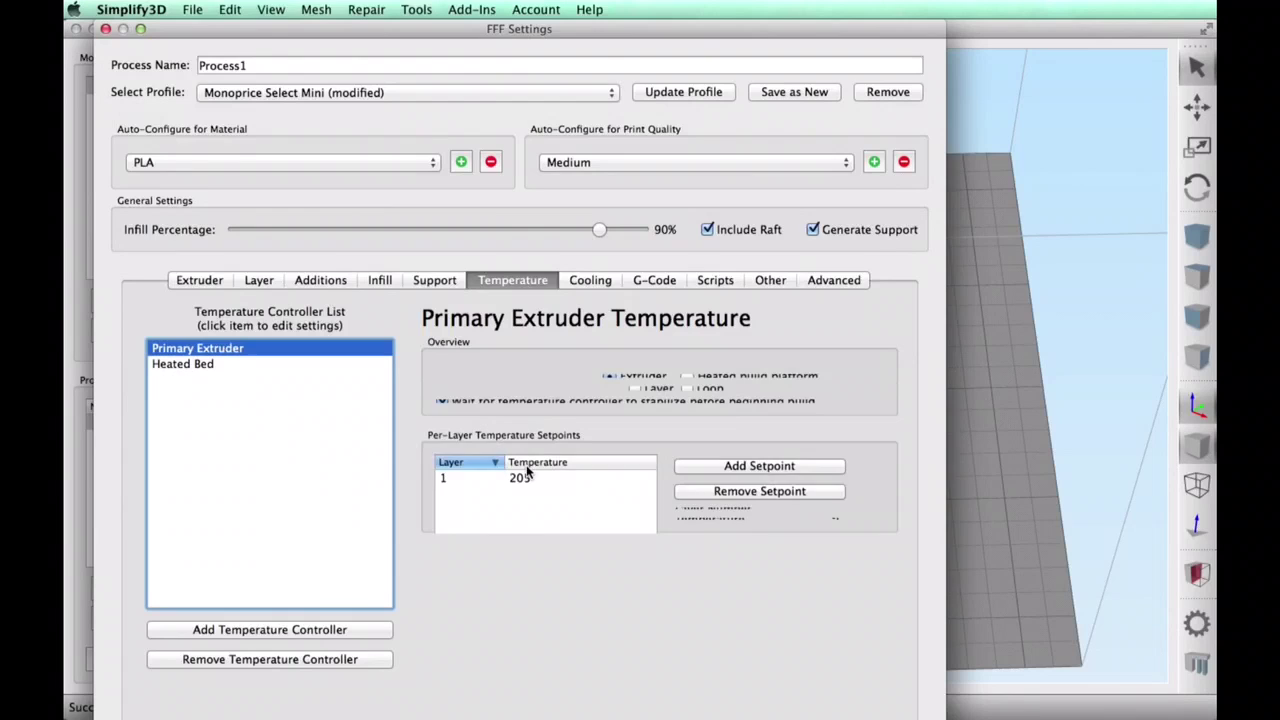
pyautogui.click(522, 558)
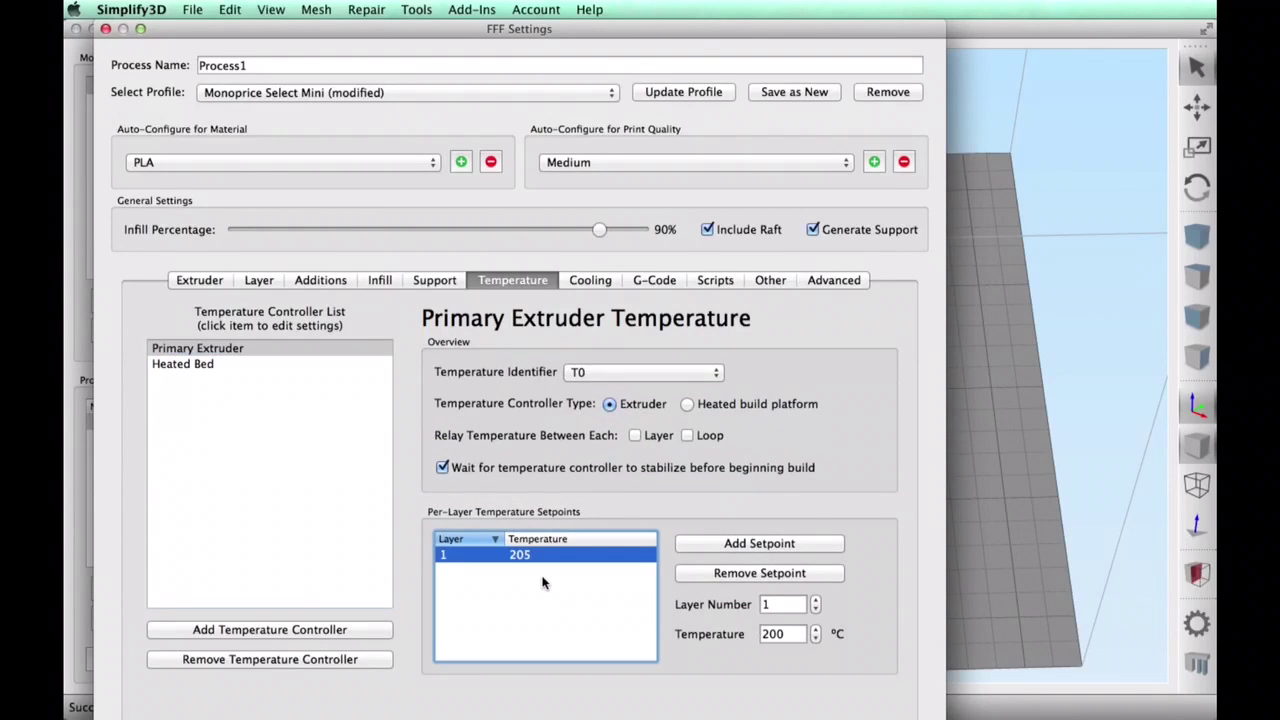
pyautogui.click(592, 281)
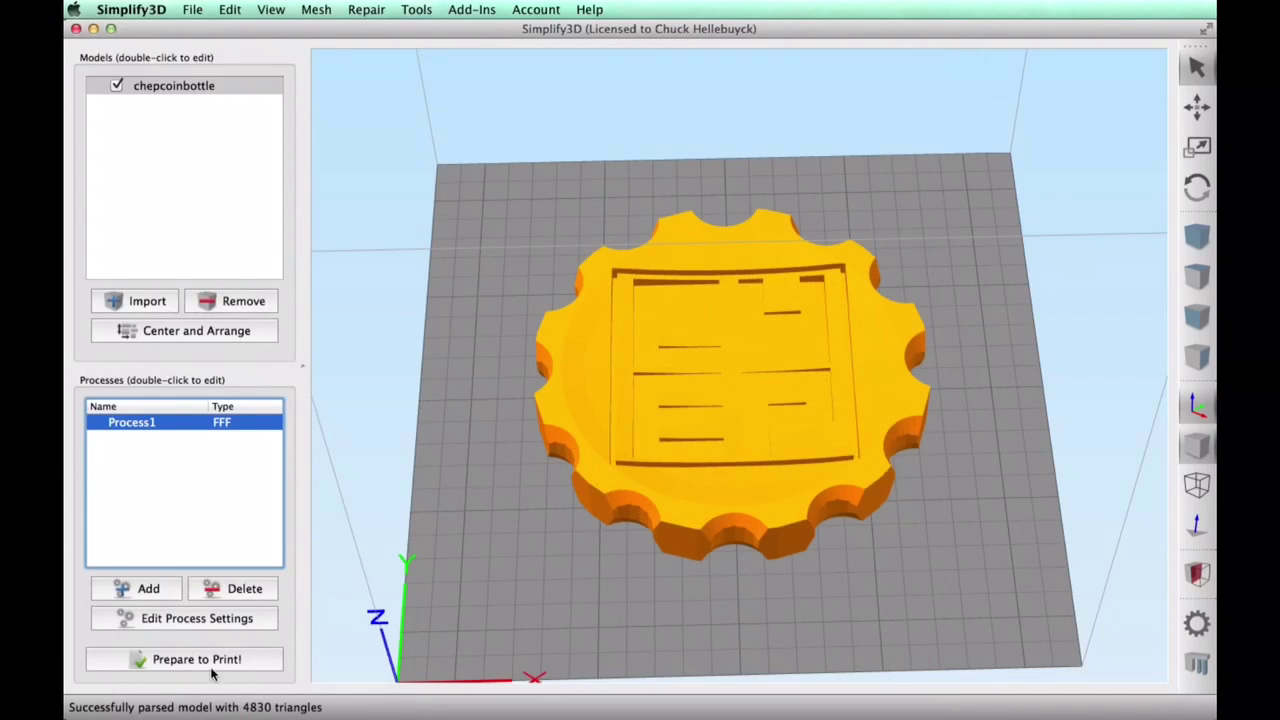
# Step: Prepare the coin for printing and run through its layers down and back up in the toolpath preview
pyautogui.click(197, 659)
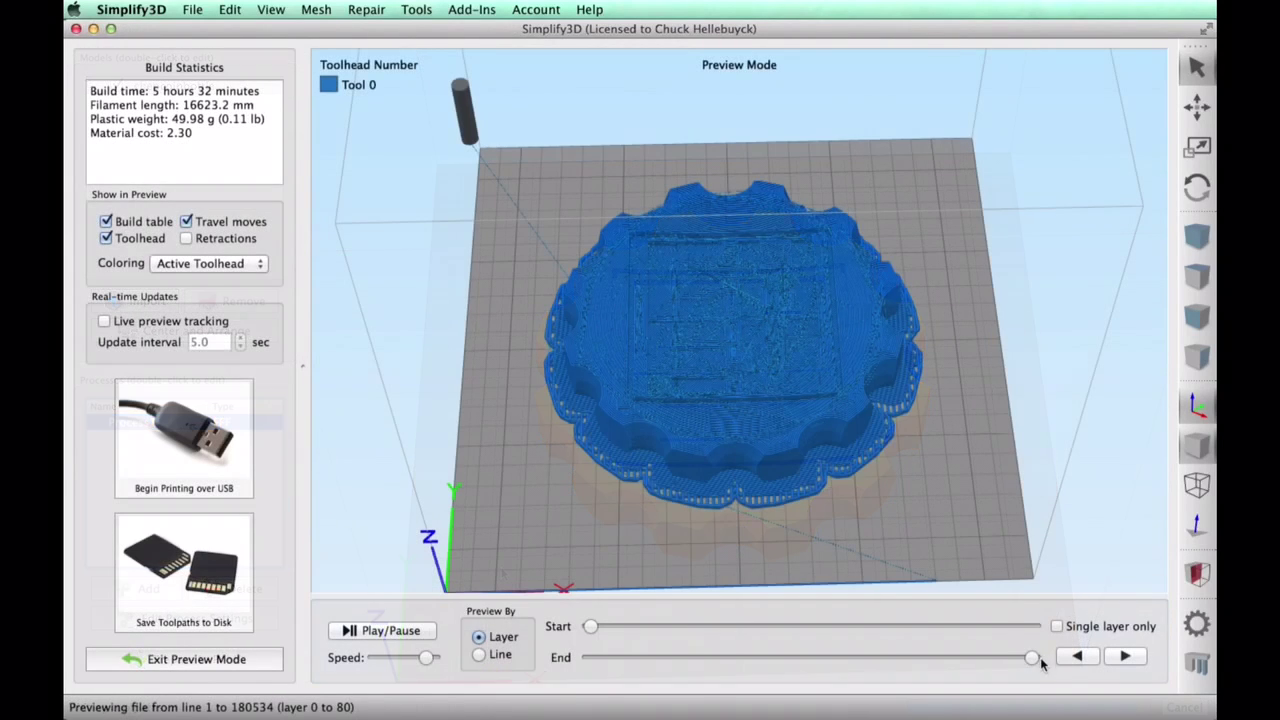
pyautogui.moveTo(1034, 659); pyautogui.dragTo(597, 656)
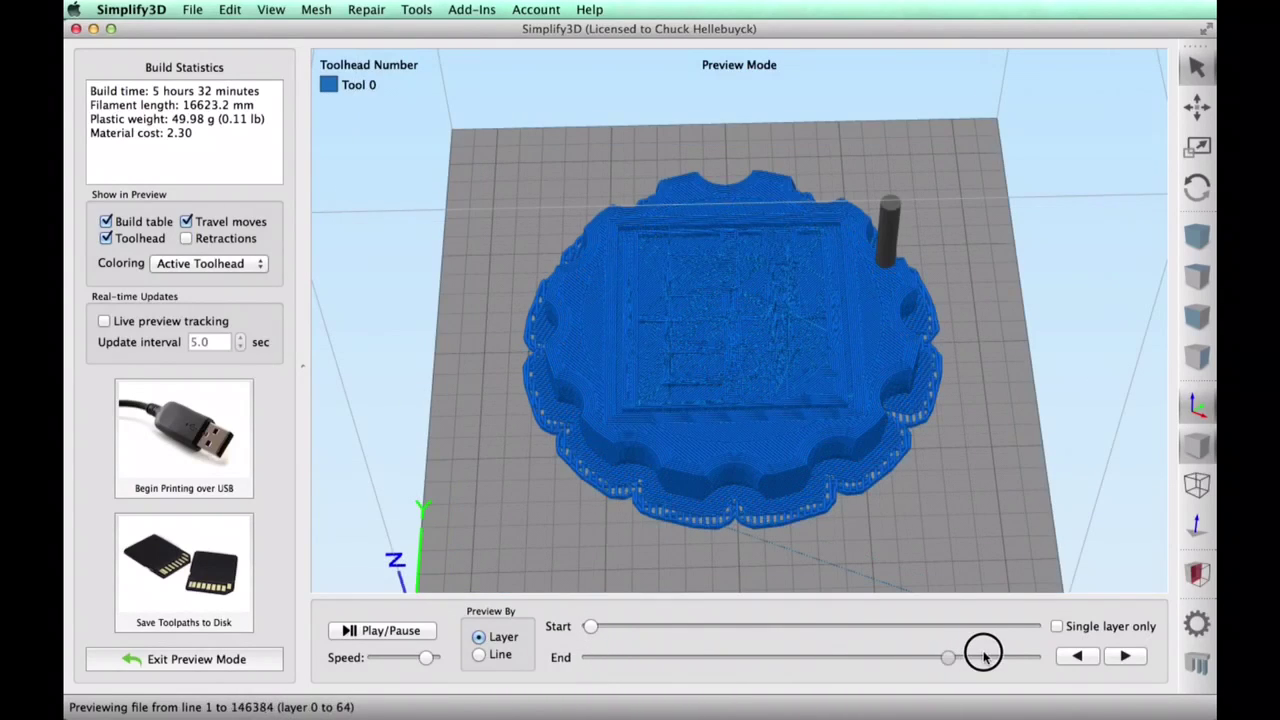
pyautogui.moveTo(983, 655); pyautogui.dragTo(1072, 655)
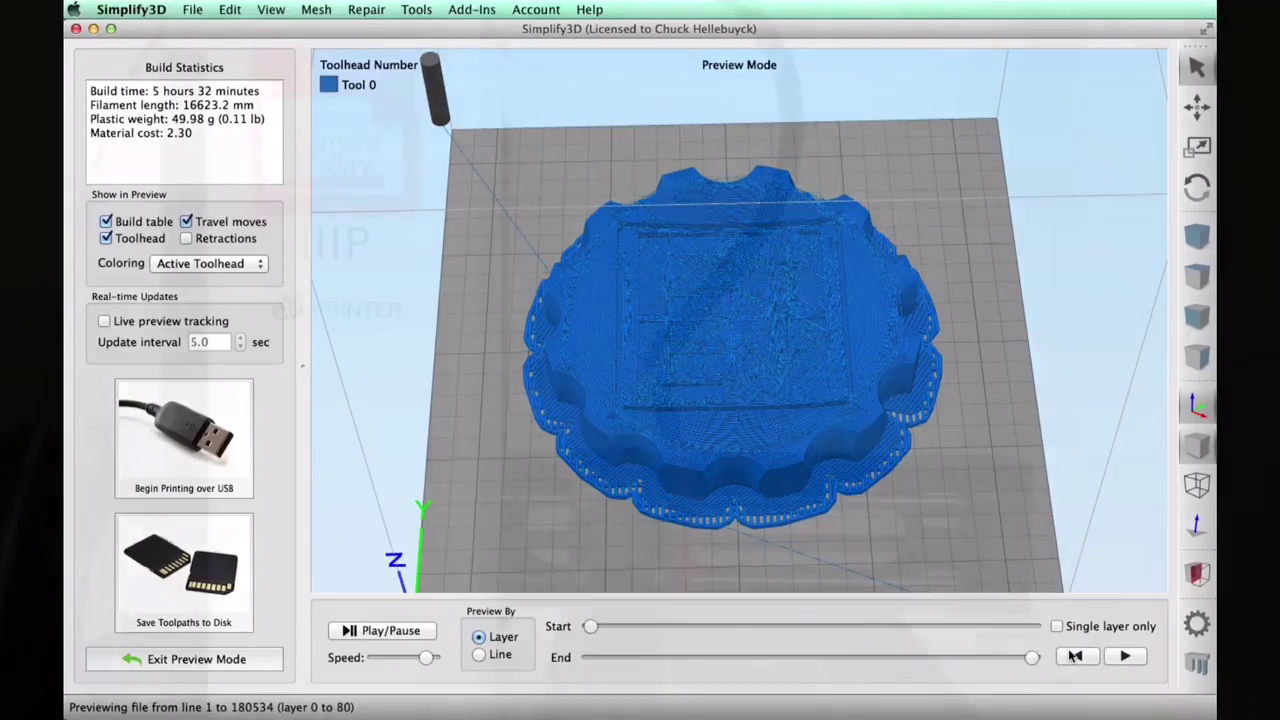